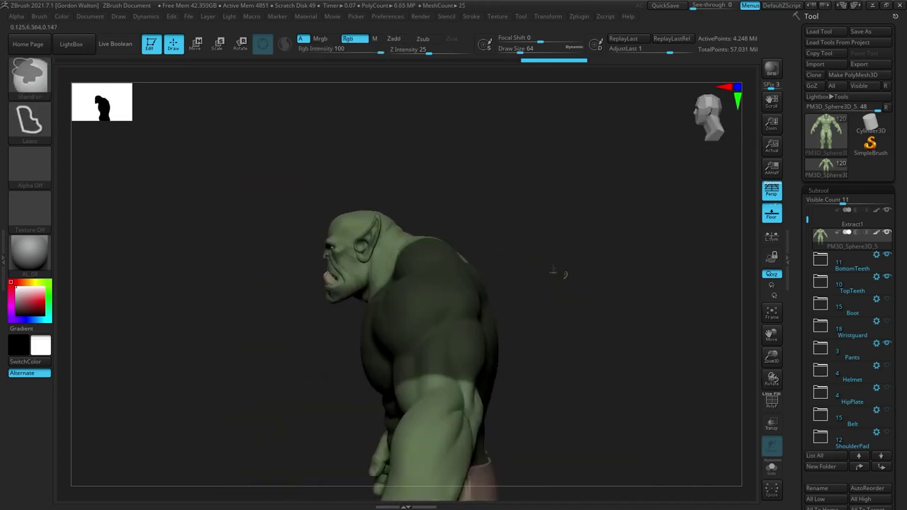
# Extract a shirt mesh from the masked torso and upper arms with 0.00512 thickness and accept it as a new subtool.
pyautogui.moveTo(510, 203); pyautogui.dragTo(469, 244)
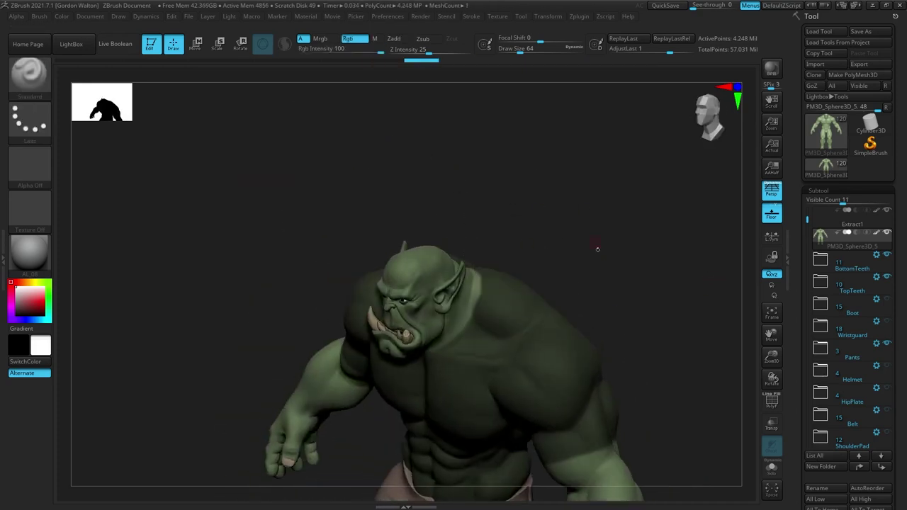
pyautogui.keyDown('shift'); pyautogui.moveTo(597, 248); pyautogui.dragTo(652, 212); pyautogui.keyUp('shift')
pyautogui.keyDown('alt'); pyautogui.moveTo(566, 432); pyautogui.dragTo(545, 443); pyautogui.keyUp('alt')
pyautogui.keyDown('ctrl'); pyautogui.moveTo(547, 357); pyautogui.dragTo(626, 269); pyautogui.keyUp('ctrl')
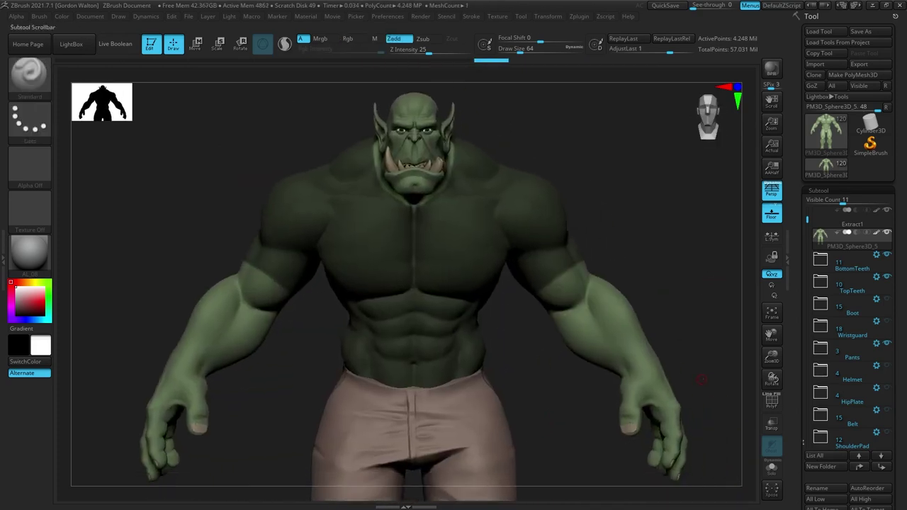
pyautogui.scroll(-5, 818, 390)
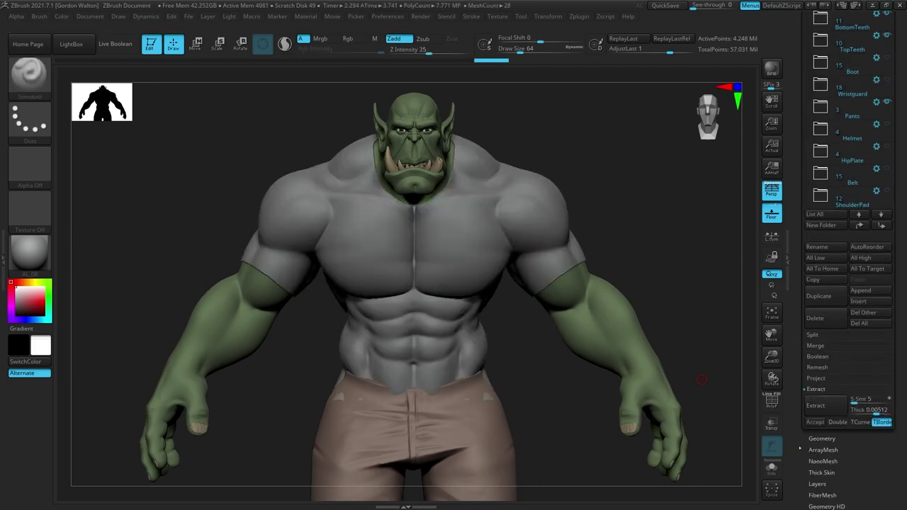
pyautogui.click(814, 421)
# Clear the mask, solo the extracted shirt, isolate its outer surface and delete the hidden polygons.
pyautogui.keyDown('ctrl'); pyautogui.moveTo(576, 486); pyautogui.dragTo(572, 439); pyautogui.keyUp('ctrl')
pyautogui.keyDown('alt'); pyautogui.moveTo(572, 439); pyautogui.dragTo(612, 494); pyautogui.keyUp('alt')
pyautogui.click(771, 469)
pyautogui.moveTo(666, 454); pyautogui.dragTo(666, 425)
pyautogui.keyDown('ctrl'); pyautogui.keyDown('shift'); pyautogui.click(525, 269); pyautogui.keyUp('shift'); pyautogui.keyUp('ctrl')
pyautogui.click(820, 439)
pyautogui.click(828, 211)
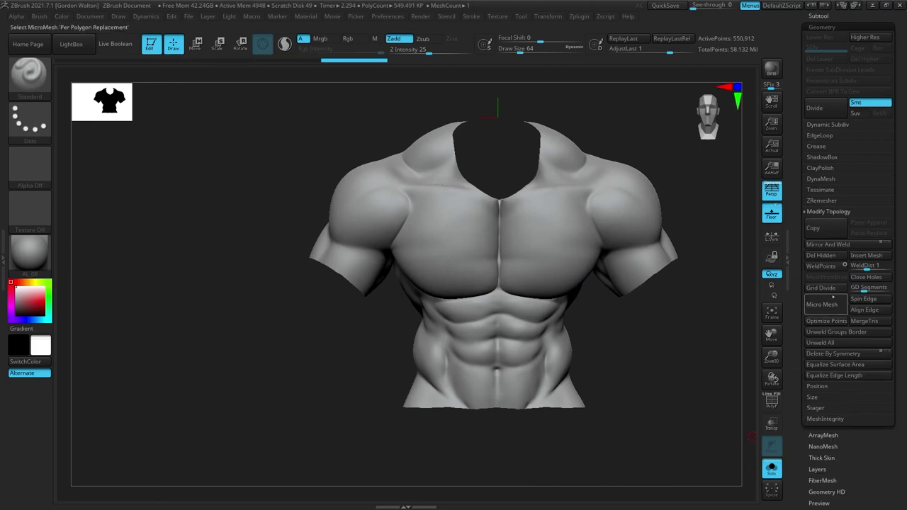
pyautogui.click(820, 255)
# Remesh the shirt with ZRemesher using a target polygon count of 2.
pyautogui.click(841, 202)
pyautogui.moveTo(833, 265); pyautogui.dragTo(825, 265)
pyautogui.click(834, 219)
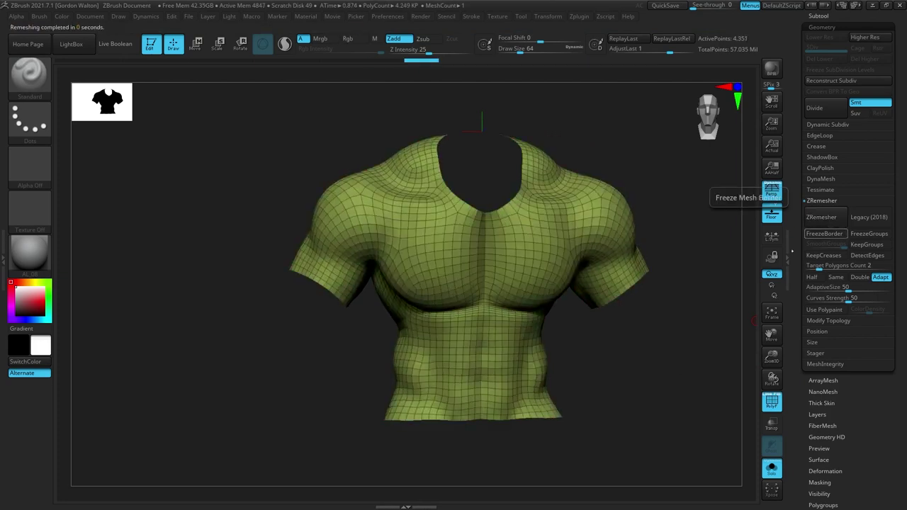
# Smooth the muscle forms out of the shirt and remesh it with ZRemesher.
pyautogui.moveTo(613, 369)
pyautogui.mouseDown()
pyautogui.moveTo(449, 302)
pyautogui.moveTo(312, 312)
pyautogui.moveTo(368, 379)
pyautogui.mouseUp()
pyautogui.keyDown('shift'); pyautogui.moveTo(397, 439); pyautogui.dragTo(554, 363); pyautogui.keyUp('shift')
pyautogui.moveTo(666, 397)
pyautogui.mouseDown()
pyautogui.moveTo(687, 460)
pyautogui.moveTo(427, 245)
pyautogui.moveTo(706, 376)
pyautogui.moveTo(666, 361)
pyautogui.mouseUp()
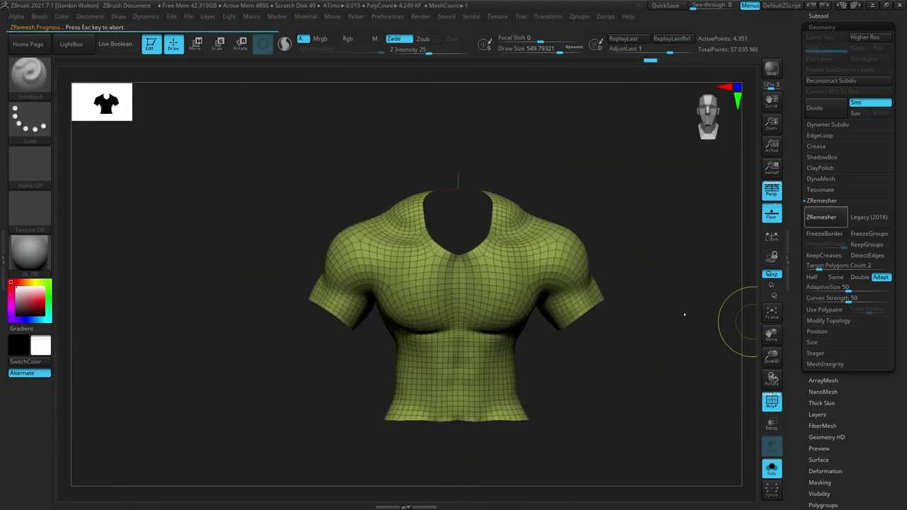
pyautogui.press('b')
pyautogui.press('3')
pyautogui.press('b')
pyautogui.keyDown('alt'); pyautogui.moveTo(648, 342); pyautogui.dragTo(544, 319); pyautogui.keyUp('alt')
# Reshape the shirt with the Move brush so it hangs over the orc's torso, and inspect it without the wireframe.
pyautogui.press('b')
pyautogui.press('m')
pyautogui.press('v')
pyautogui.moveTo(638, 298)
pyautogui.mouseDown()
pyautogui.moveTo(603, 245)
pyautogui.moveTo(389, 243)
pyautogui.moveTo(503, 370)
pyautogui.mouseUp()
pyautogui.moveTo(538, 269); pyautogui.dragTo(470, 295)
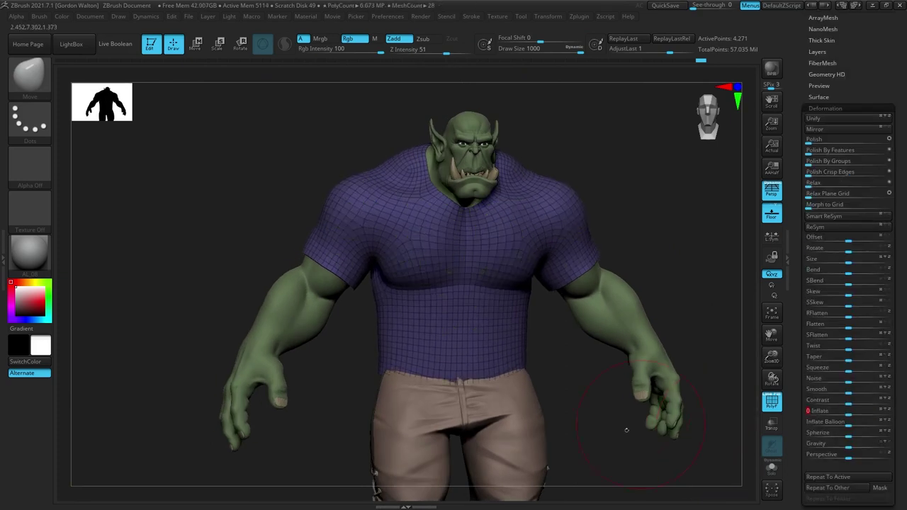
pyautogui.moveTo(626, 429); pyautogui.dragTo(723, 313)
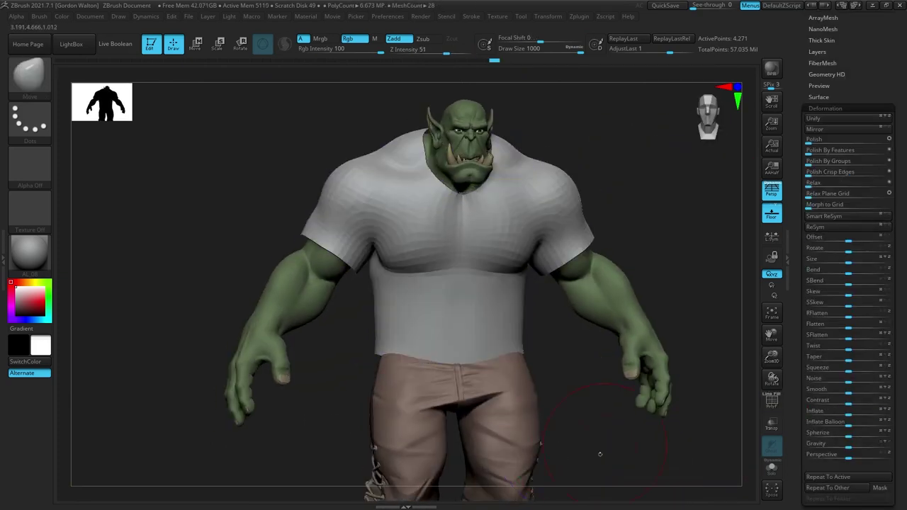
pyautogui.hotkey('shift', 'f')
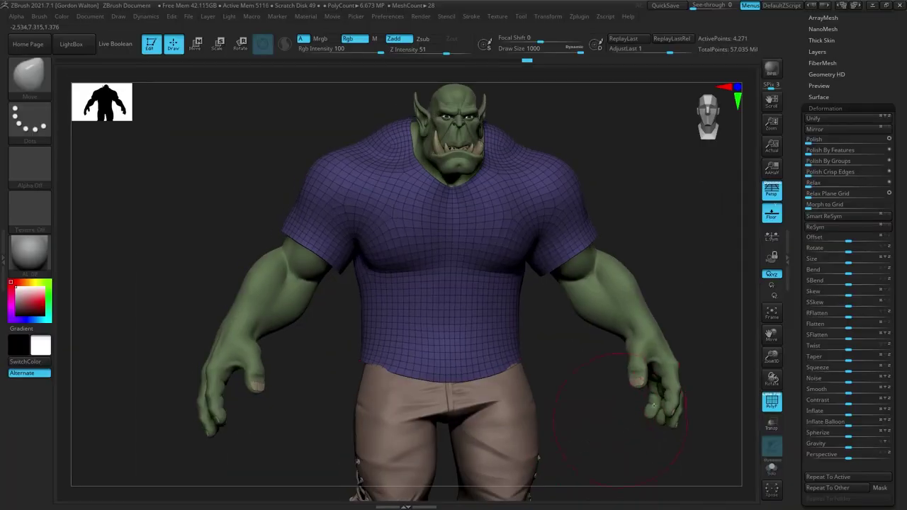
# Frame the shirt's torso closer and switch to the ZModeler brush.
pyautogui.keyDown('ctrl'); pyautogui.moveTo(653, 405); pyautogui.dragTo(596, 466, button='right'); pyautogui.keyUp('ctrl')
pyautogui.press('b')
pyautogui.press('z')
pyautogui.press('m')
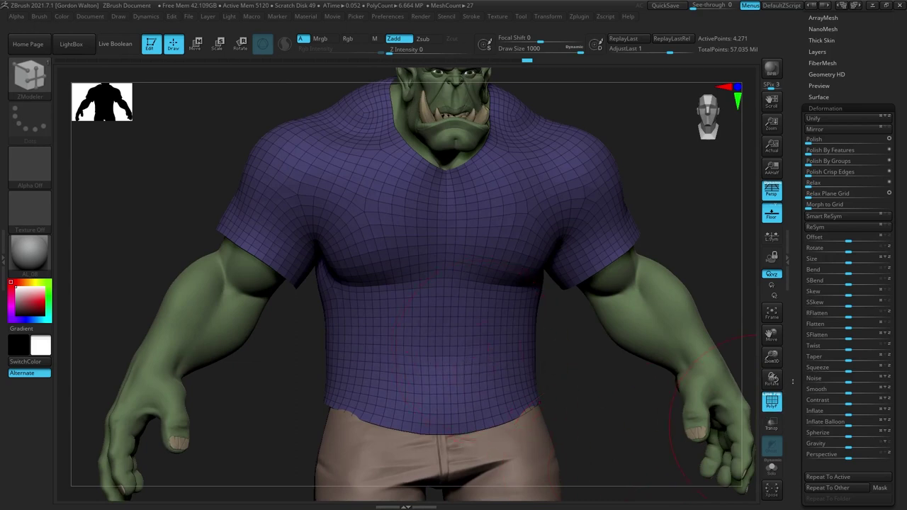
# Enable Dynamic Subdiv on the shirt and apply the Chainmail02 MicroPoly pattern to it.
pyautogui.scroll(5, 793, 381)
pyautogui.scroll(7, 806, 459)
pyautogui.scroll(6, 807, 482)
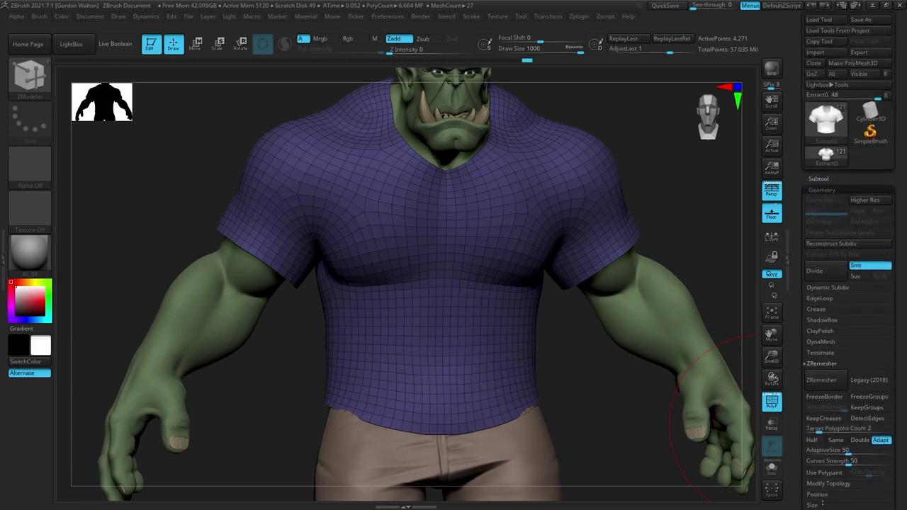
pyautogui.click(815, 287)
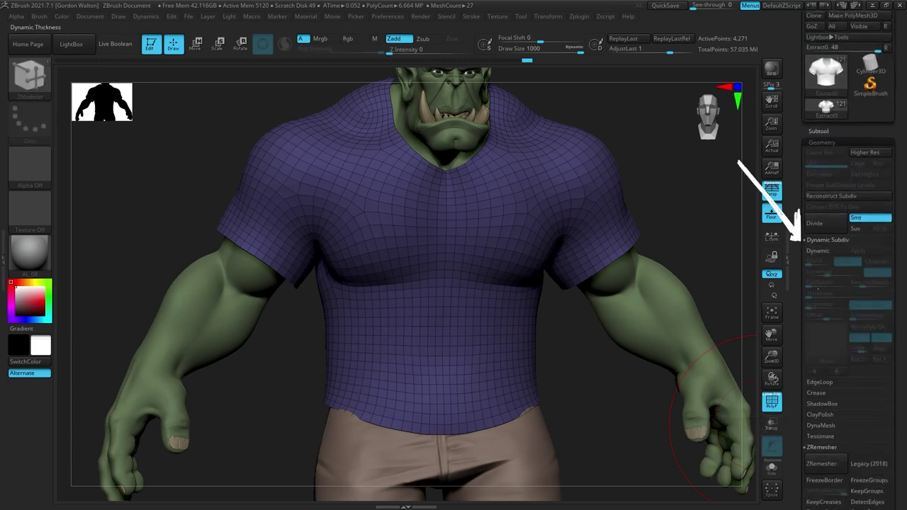
pyautogui.click(817, 250)
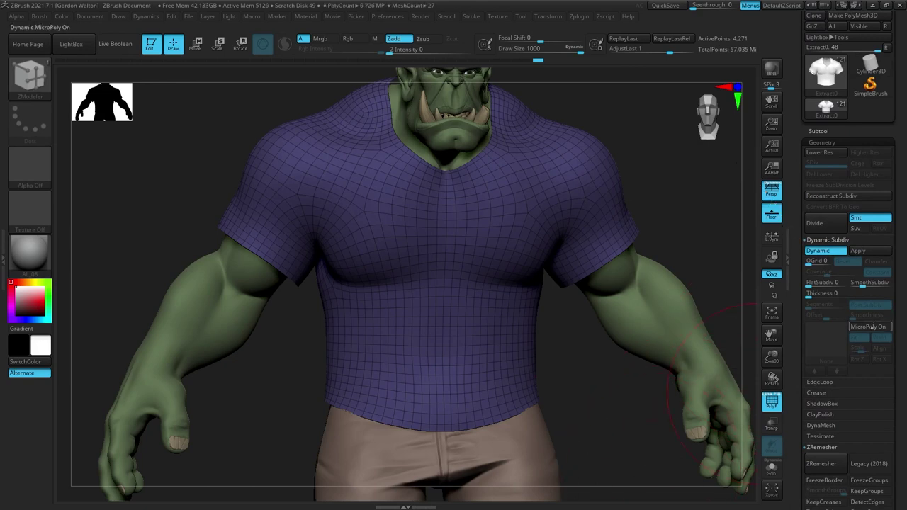
pyautogui.click(836, 339)
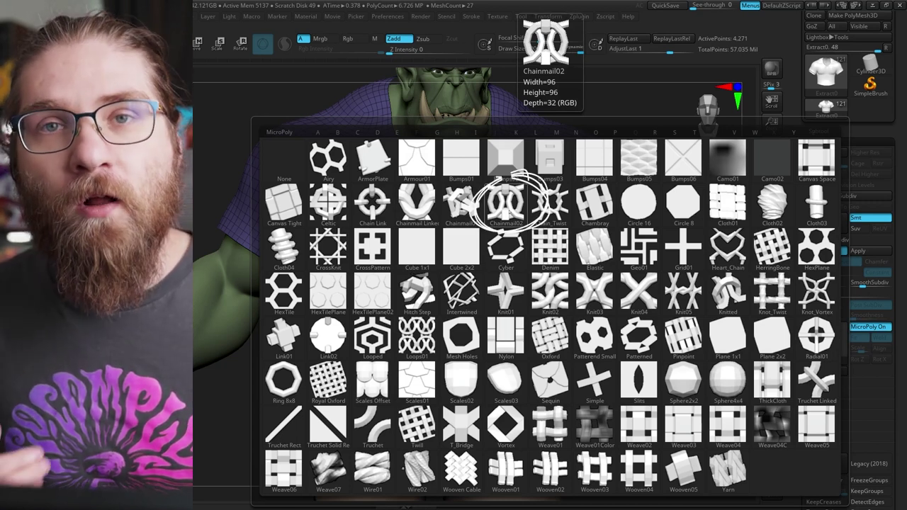
pyautogui.click(506, 205)
pyautogui.moveTo(771, 356); pyautogui.dragTo(727, 328)
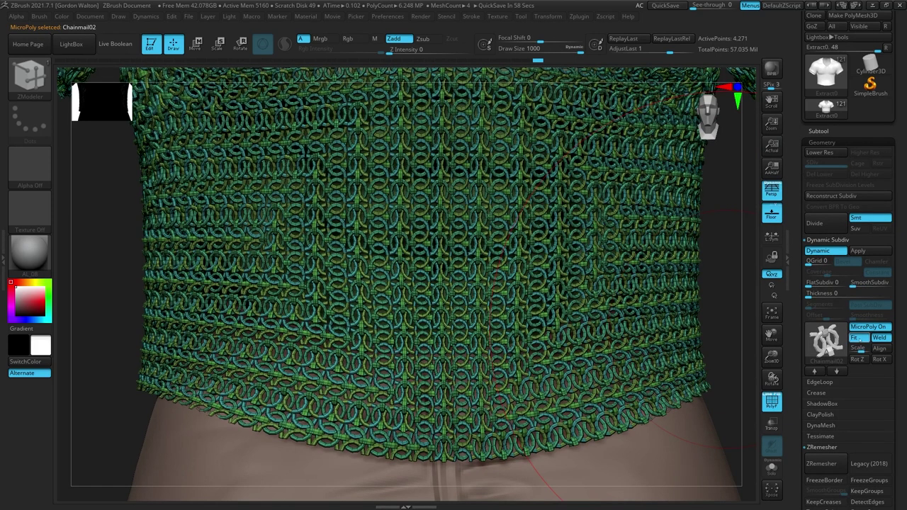
# Toggle the chainmail's Fit and Weld options and hide the polyframe to inspect the linked rings.
pyautogui.click(858, 338)
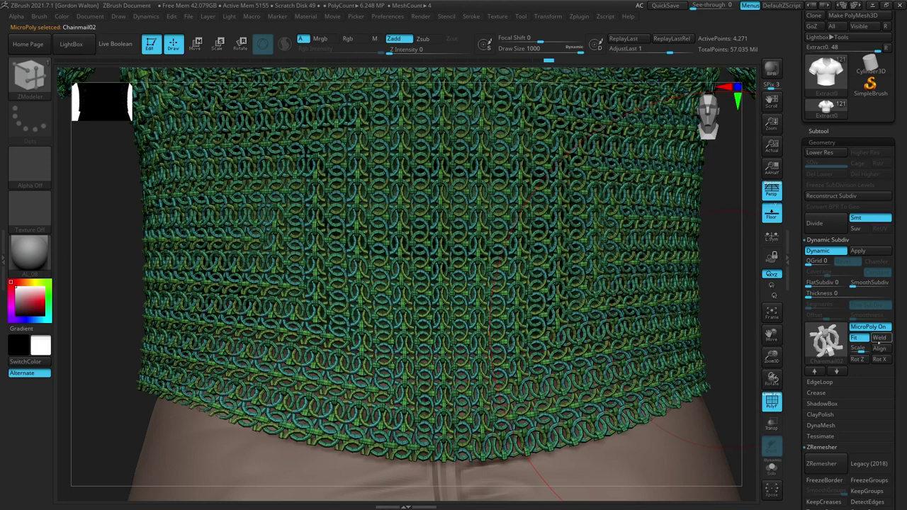
pyautogui.click(858, 348)
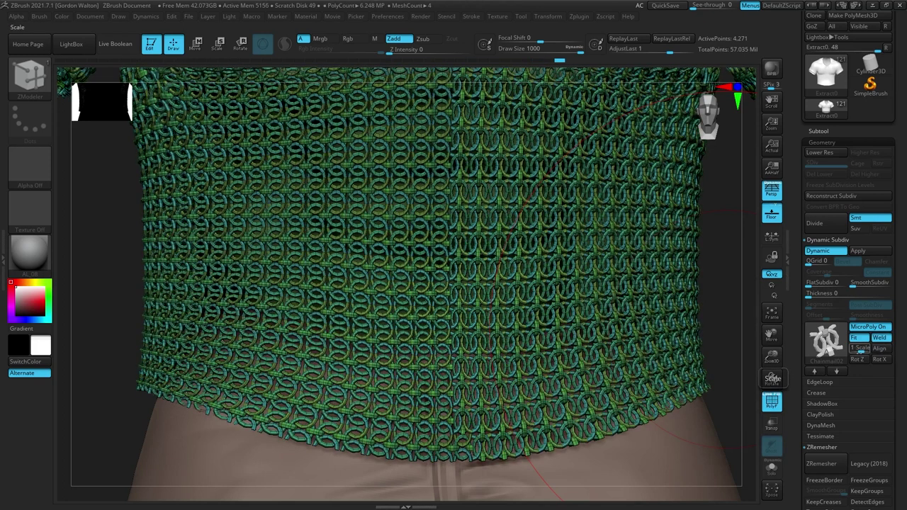
pyautogui.hotkey('shift', 'f')
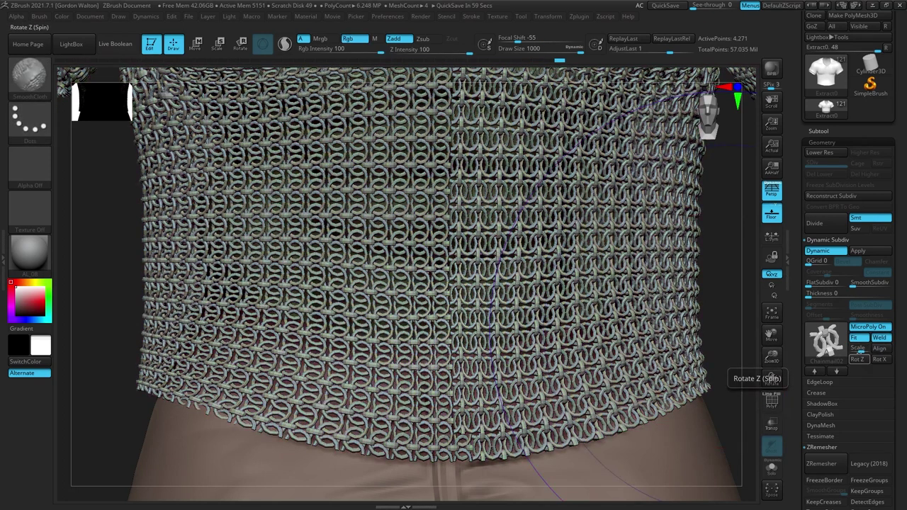
pyautogui.hotkey('shift', 'f')
pyautogui.moveTo(771, 357)
pyautogui.mouseDown()
pyautogui.moveTo(640, 420)
pyautogui.moveTo(618, 477)
pyautogui.moveTo(609, 469)
pyautogui.moveTo(673, 470)
pyautogui.mouseUp()
pyautogui.hotkey('shift', 'f')
pyautogui.moveTo(772, 377)
pyautogui.mouseDown()
pyautogui.moveTo(771, 365)
pyautogui.moveTo(773, 381)
pyautogui.mouseUp()
pyautogui.keyDown('alt'); pyautogui.moveTo(698, 388); pyautogui.dragTo(711, 369); pyautogui.keyUp('alt')
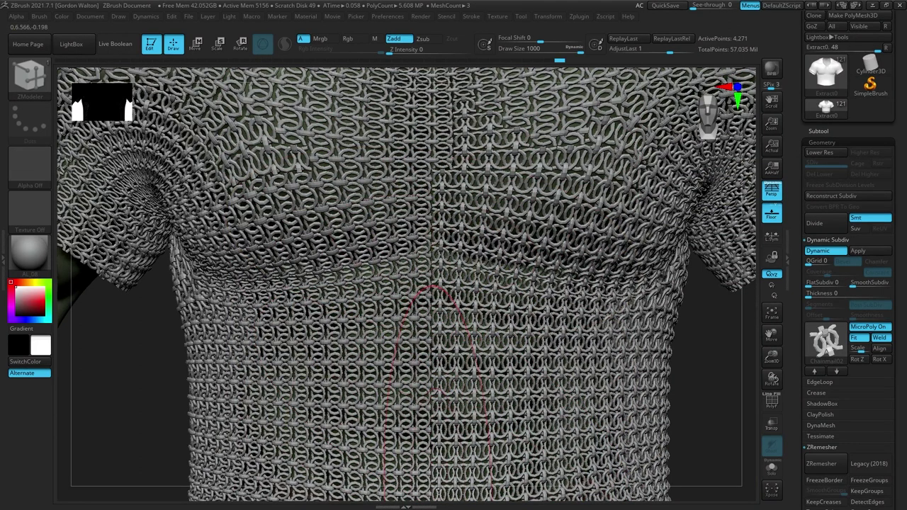
# Remesh the shirt to a lower density with MicroPoly off, and turn the chainmail pattern on again.
pyautogui.click(870, 326)
pyautogui.hotkey('shift', 'f')
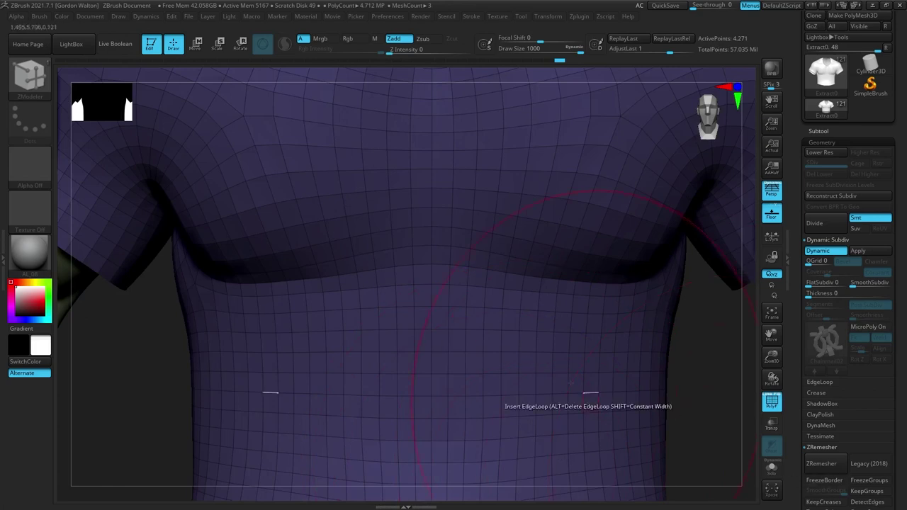
pyautogui.click(821, 463)
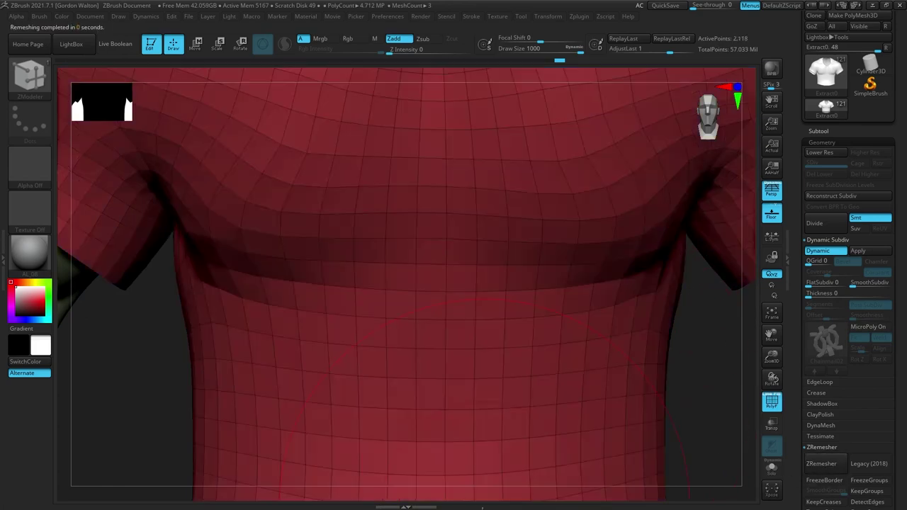
pyautogui.click(867, 327)
pyautogui.click(877, 349)
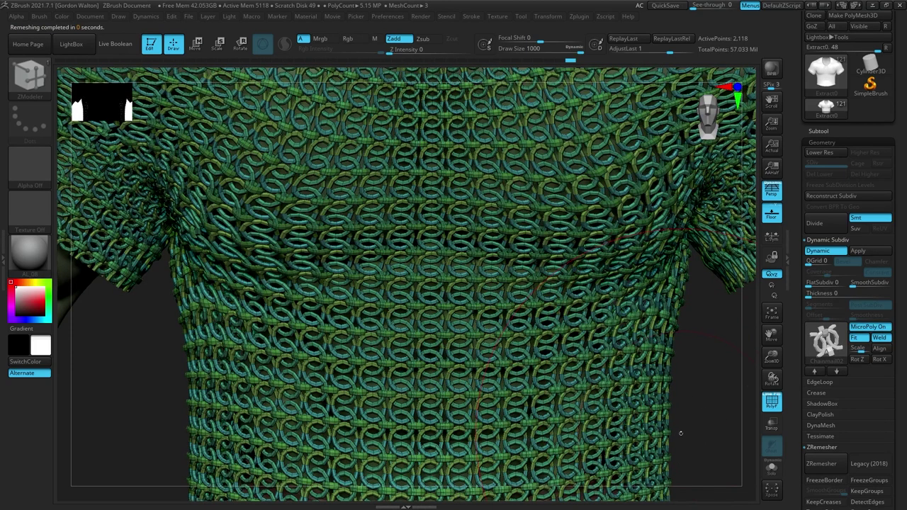
pyautogui.moveTo(715, 398); pyautogui.dragTo(613, 474)
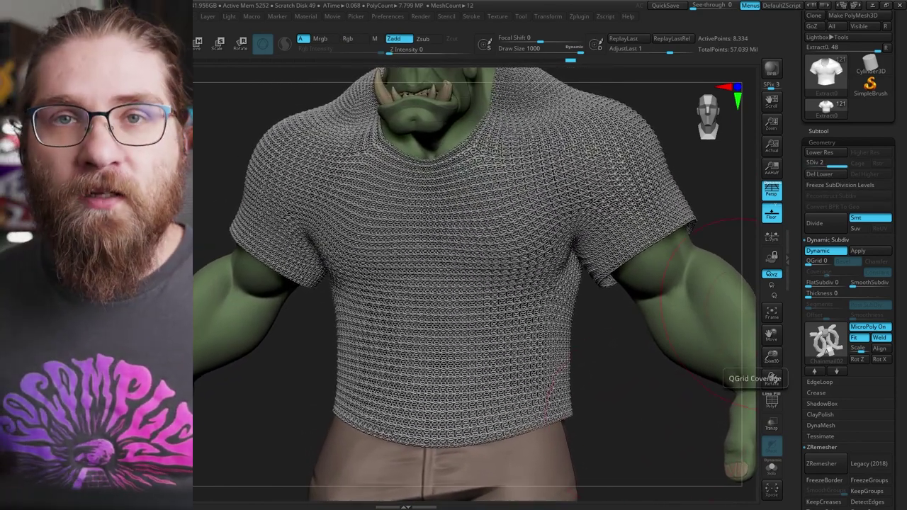
# Divide the chainmail shirt to subdivision level 3 and step it down to level 2.
pyautogui.click(824, 226)
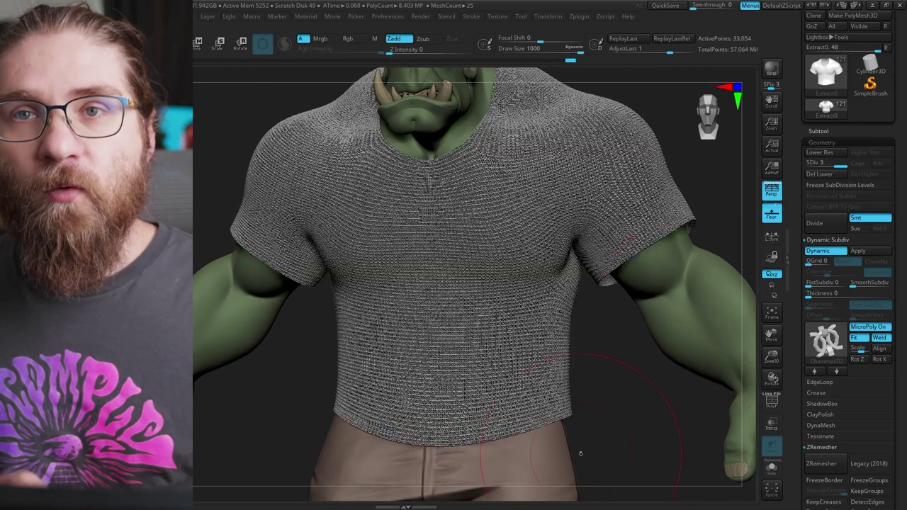
pyautogui.click(825, 163)
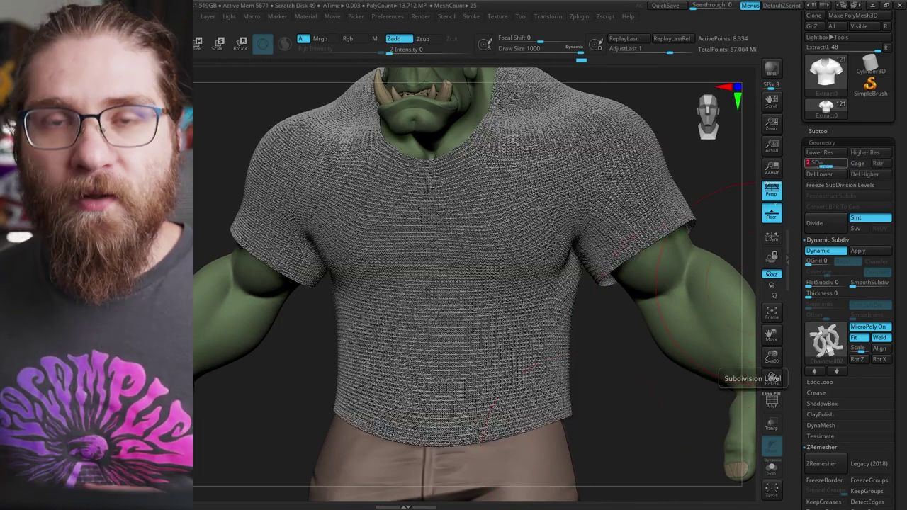
pyautogui.moveTo(724, 199); pyautogui.dragTo(745, 198)
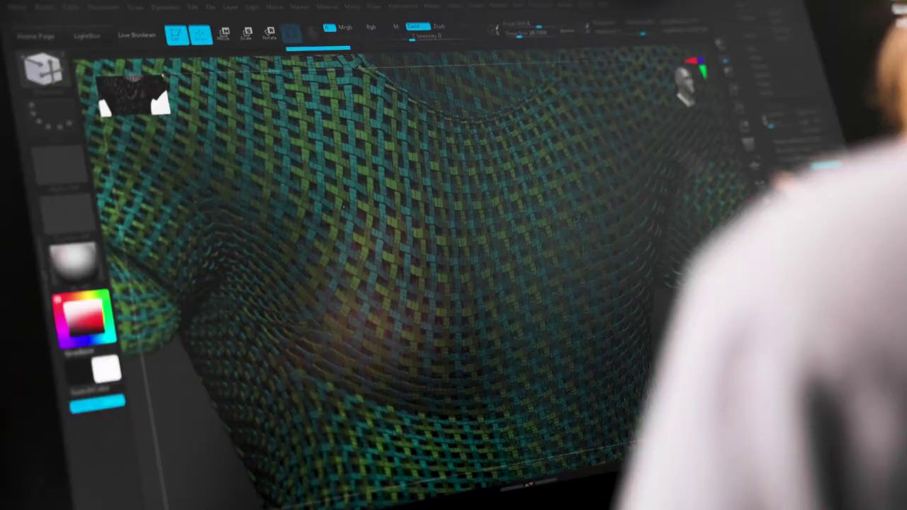
# Switch MicroPoly off and on to refresh the chainmail density, with the shirt brought up to subdivision level 2.
pyautogui.click(781, 125)
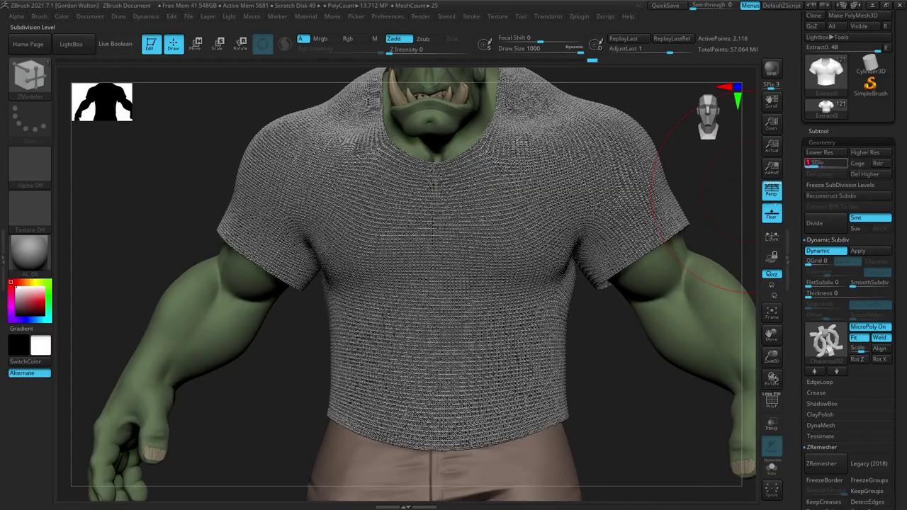
pyautogui.hotkey('shift', 'd')
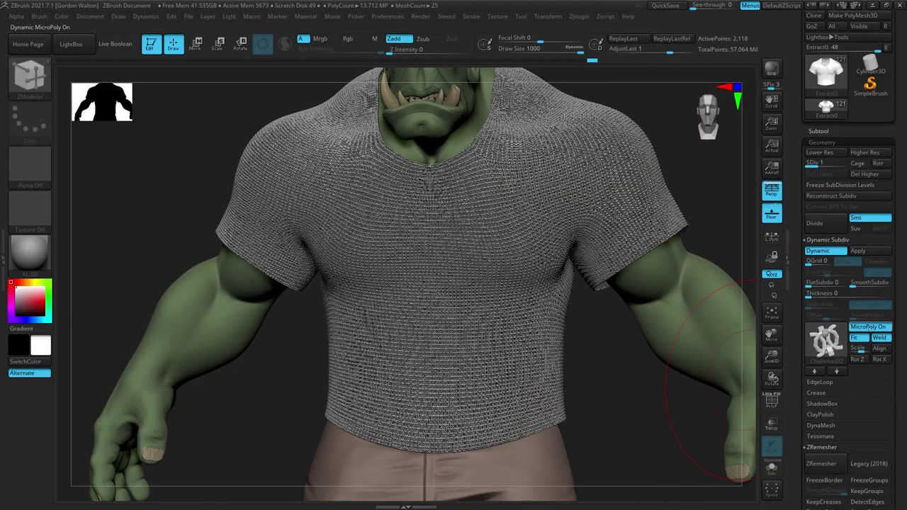
pyautogui.click(870, 328)
pyautogui.click(868, 328)
pyautogui.keyDown('alt'); pyautogui.moveTo(613, 431); pyautogui.dragTo(605, 435); pyautogui.keyUp('alt')
pyautogui.press('d')
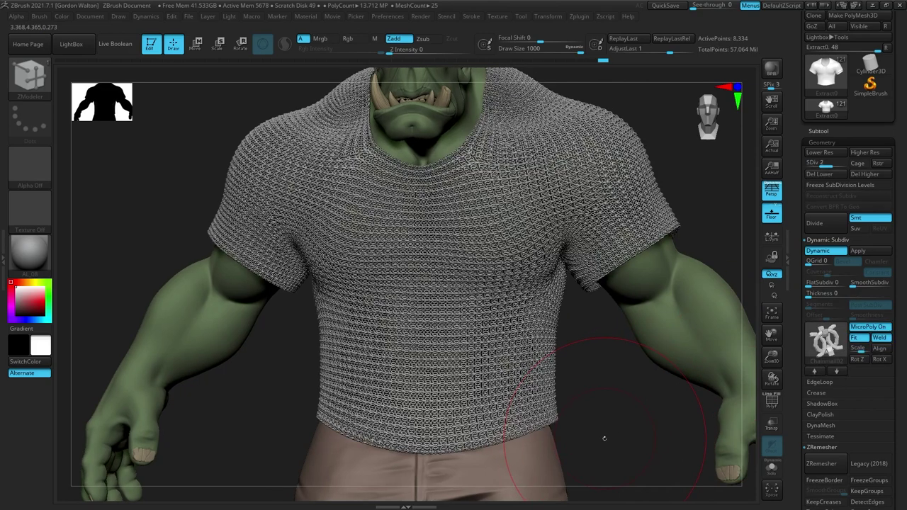
# Lower the shirt to subdivision level 1 and refresh the MicroPoly for larger chainmail links.
pyautogui.hotkey('shift', 'd')
pyautogui.click(869, 327)
pyautogui.click(869, 327)
pyautogui.moveTo(599, 419); pyautogui.dragTo(616, 427)
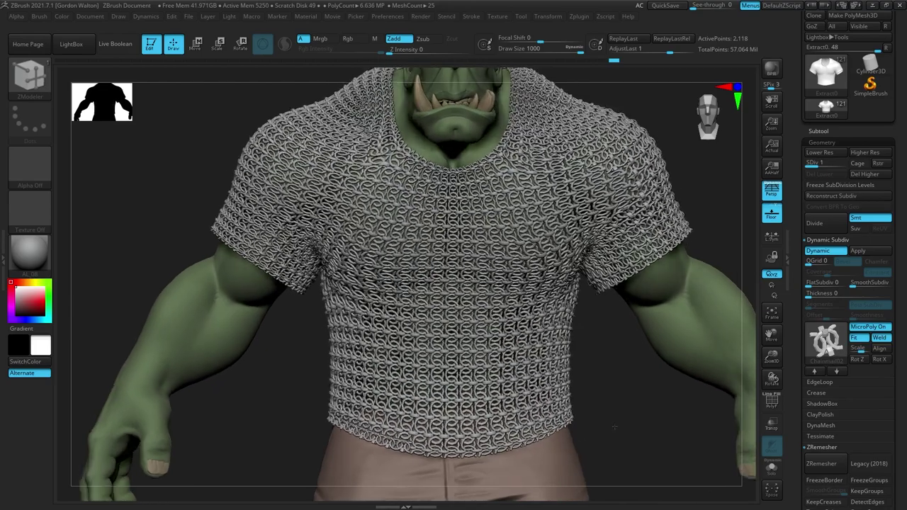
# Raise the shirt to subdivision level 3 and inspect the chainmail near the waist.
pyautogui.press('d')
pyautogui.press('d')
pyautogui.keyDown('alt'); pyautogui.moveTo(605, 431); pyautogui.dragTo(723, 344); pyautogui.keyUp('alt')
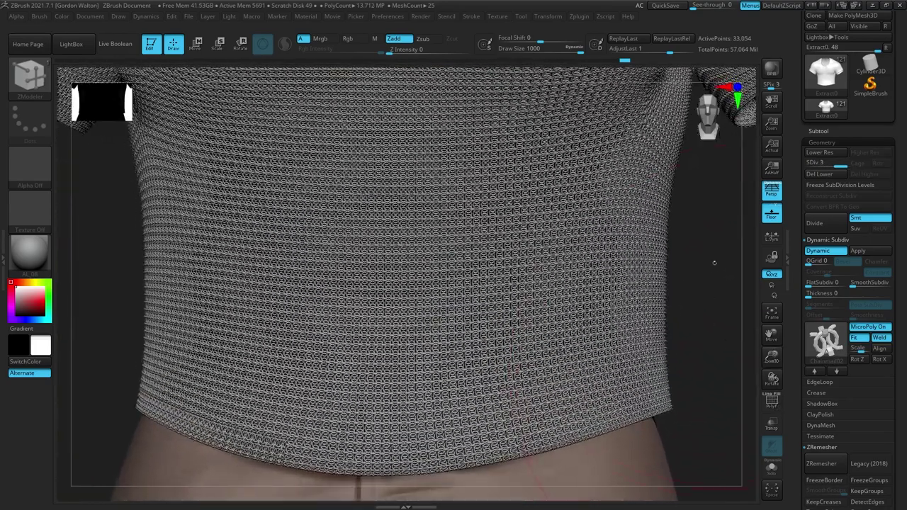
# Return the shirt to subdivision level 2 and refresh the MicroPoly chainmail.
pyautogui.hotkey('shift', 'd')
pyautogui.click(868, 327)
pyautogui.click(869, 326)
pyautogui.moveTo(771, 357); pyautogui.dragTo(732, 304)
# Select the Inflate brush and try a stroke on the chainmail shirt, undoing it.
pyautogui.press('b')
pyautogui.press('t')
pyautogui.press('d')
pyautogui.press('b')
pyautogui.press('i')
pyautogui.press('n')
pyautogui.click(607, 301)
pyautogui.hotkey('ctrl', 'z')
# Set the Inflate brush's draw size to about 622, try another stroke on the shirt and undo it.
pyautogui.press('space')
pyautogui.moveTo(607, 296); pyautogui.dragTo(571, 303)
pyautogui.press('ctrl')
pyautogui.keyDown('shift'); pyautogui.moveTo(659, 265); pyautogui.dragTo(624, 234); pyautogui.keyUp('shift')
pyautogui.hotkey('ctrl', 'z')
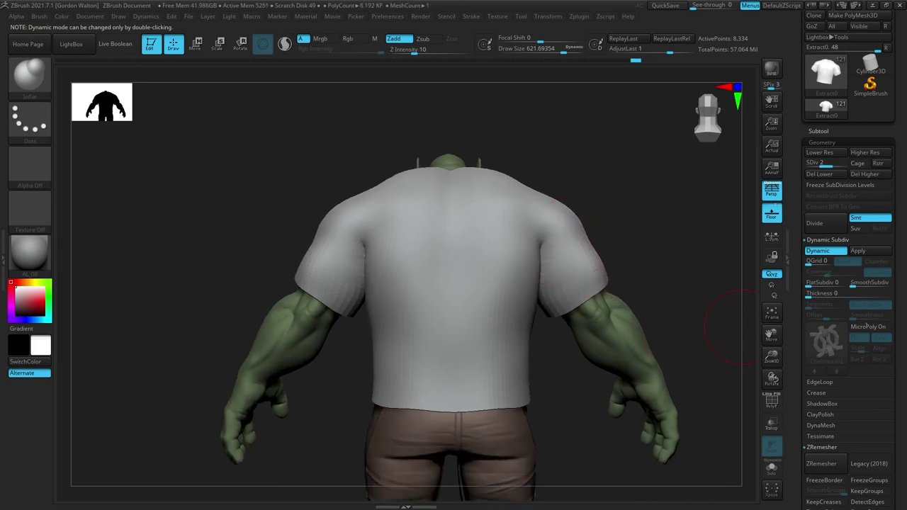
# Turn the MicroPoly chainmail back on and face the front of the shirt.
pyautogui.click(867, 326)
pyautogui.moveTo(560, 278); pyautogui.dragTo(322, 390, button='right')
pyautogui.moveTo(654, 450)
pyautogui.mouseDown(button='right')
pyautogui.moveTo(607, 455)
pyautogui.moveTo(601, 441)
pyautogui.moveTo(625, 462)
pyautogui.moveTo(503, 322)
pyautogui.mouseUp(button='right')
# Nudge folds into the chainmail shirt with the ClothNudge brush at a draw size of about 853.
pyautogui.click(22, 89)
pyautogui.press('c')
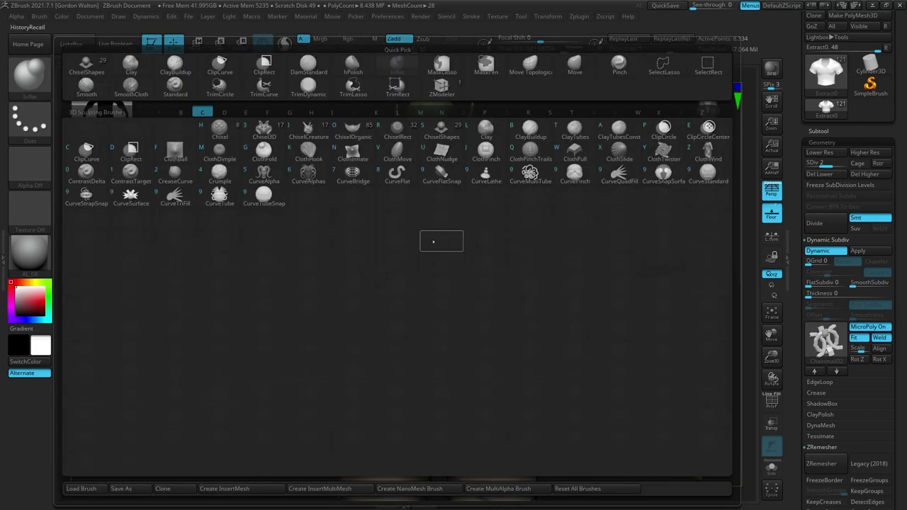
pyautogui.press('u')
pyautogui.press('space')
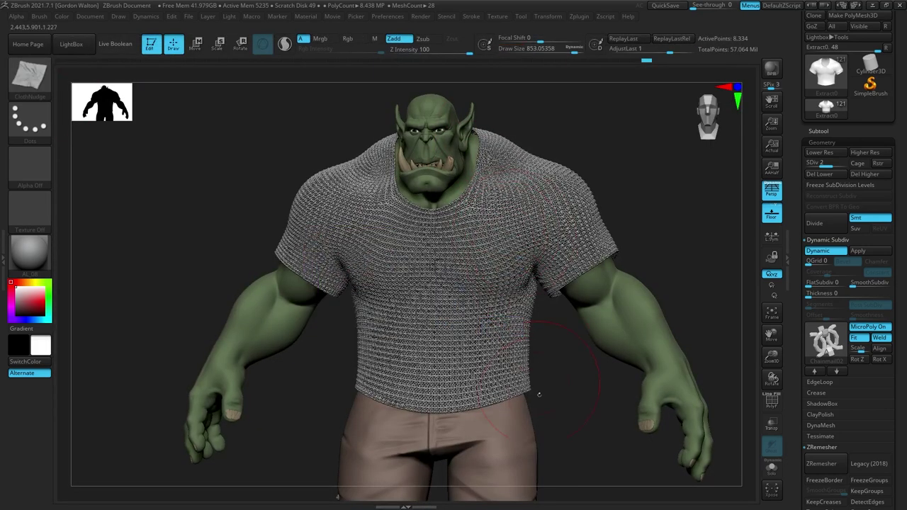
pyautogui.moveTo(520, 312)
pyautogui.mouseDown()
pyautogui.moveTo(505, 283)
pyautogui.moveTo(521, 312)
pyautogui.moveTo(499, 308)
pyautogui.moveTo(509, 291)
pyautogui.mouseUp()
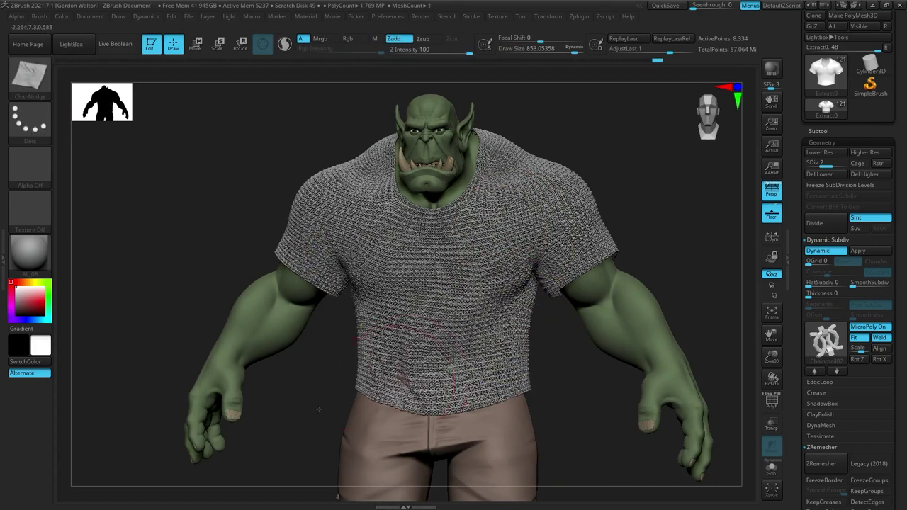
# Nudge more folds into the lower front, sides and chest of the chainmail shirt with the ClothNudge brush.
pyautogui.moveTo(338, 403); pyautogui.dragTo(267, 403, button='right')
pyautogui.moveTo(388, 401); pyautogui.dragTo(383, 372)
pyautogui.moveTo(383, 372); pyautogui.dragTo(476, 335, button='right')
pyautogui.moveTo(486, 357); pyautogui.dragTo(439, 425)
pyautogui.keyDown('shift'); pyautogui.moveTo(453, 359); pyautogui.dragTo(538, 354, button='right'); pyautogui.keyUp('shift')
pyautogui.moveTo(542, 213)
pyautogui.mouseDown()
pyautogui.moveTo(571, 259)
pyautogui.moveTo(491, 255)
pyautogui.mouseUp()
pyautogui.moveTo(333, 224); pyautogui.dragTo(354, 276)
# Smooth the nudged folds along the lower part of the shirt.
pyautogui.press('ctrl')
pyautogui.keyDown('shift'); pyautogui.moveTo(428, 365); pyautogui.dragTo(493, 369); pyautogui.keyUp('shift')
pyautogui.keyDown('shift'); pyautogui.moveTo(404, 376); pyautogui.dragTo(364, 343); pyautogui.keyUp('shift')
# Nudge folds into the back of the plain shirt with the ClothNudge brush at a draw size of 1000.
pyautogui.keyDown('shift'); pyautogui.moveTo(425, 329); pyautogui.dragTo(500, 411, button='right'); pyautogui.keyUp('shift')
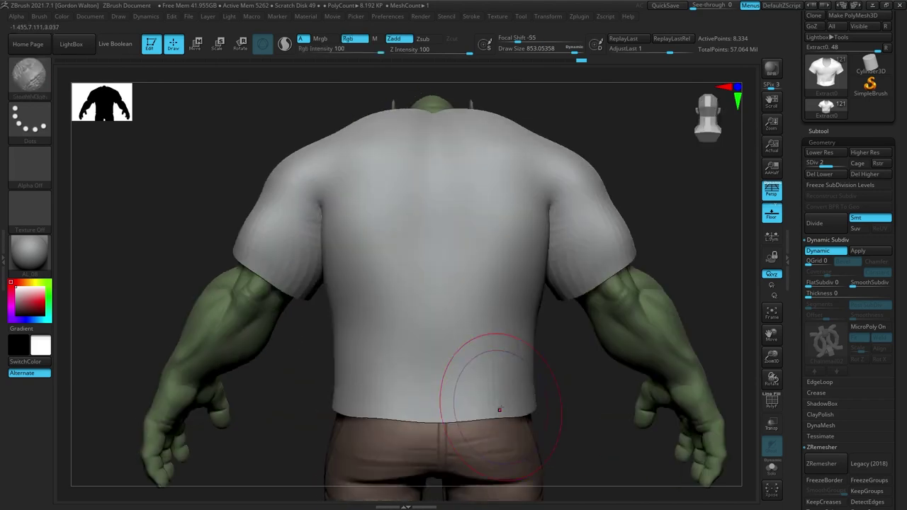
pyautogui.moveTo(479, 225); pyautogui.dragTo(410, 332)
pyautogui.moveTo(464, 355); pyautogui.dragTo(388, 248)
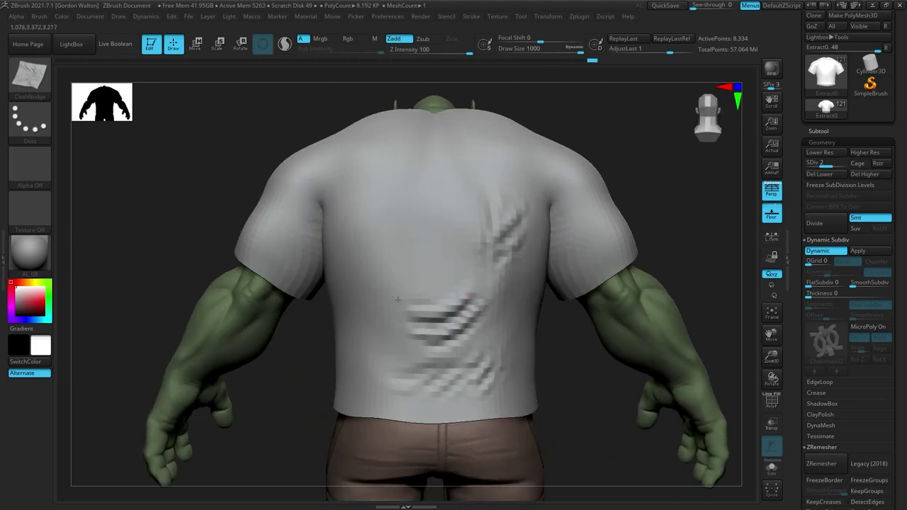
# Turn MicroPoly back on and swap the shirt's chainmail pattern for Weave01.
pyautogui.hotkey('shift', 'd')
pyautogui.click(868, 327)
pyautogui.moveTo(466, 282)
pyautogui.mouseDown()
pyautogui.moveTo(432, 329)
pyautogui.moveTo(405, 320)
pyautogui.moveTo(529, 288)
pyautogui.mouseUp()
pyautogui.moveTo(425, 290)
pyautogui.mouseDown()
pyautogui.moveTo(397, 223)
pyautogui.moveTo(443, 216)
pyautogui.mouseUp()
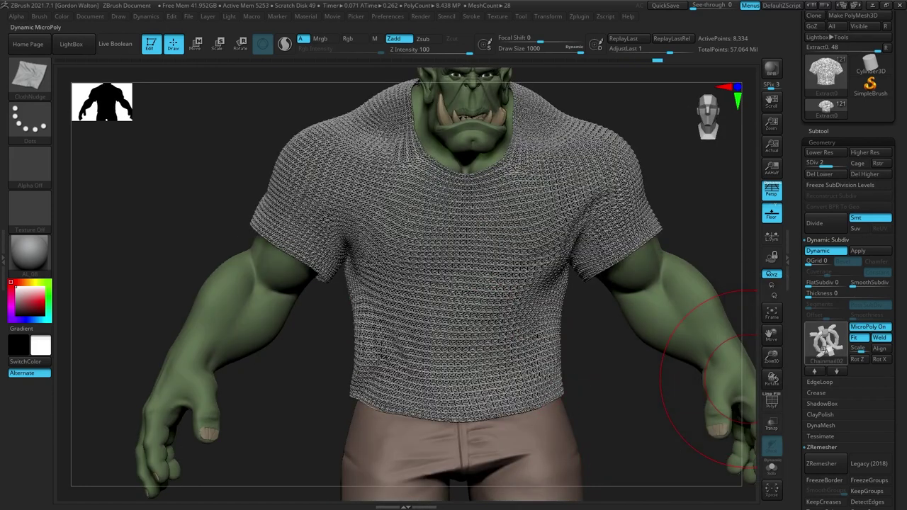
pyautogui.click(825, 340)
pyautogui.click(505, 425)
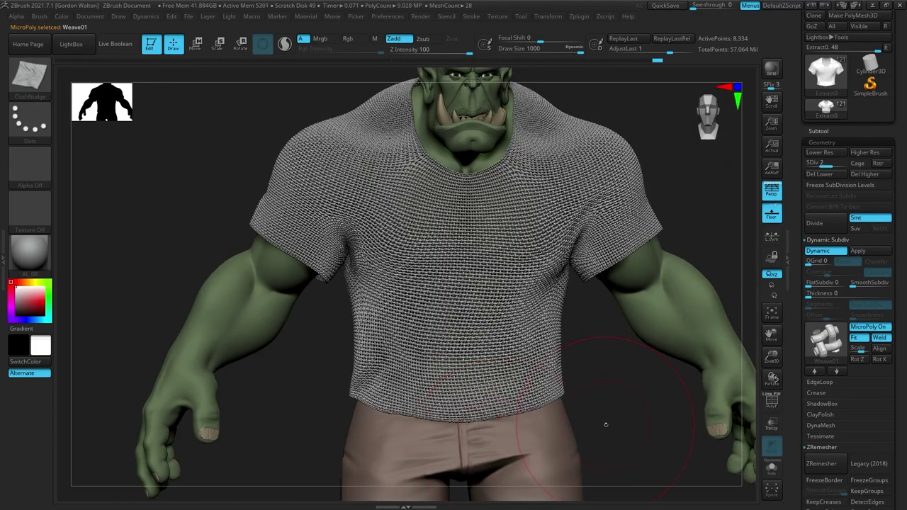
# Divide the Weave01 shirt up to subdivision level 4 and undo the last division.
pyautogui.click(867, 326)
pyautogui.hotkey('ctrl', 'd')
pyautogui.hotkey('ctrl', 'd')
pyautogui.keyDown('ctrl'); pyautogui.moveTo(425, 457); pyautogui.dragTo(362, 385, button='right'); pyautogui.keyUp('ctrl')
pyautogui.hotkey('ctrl', 'd')
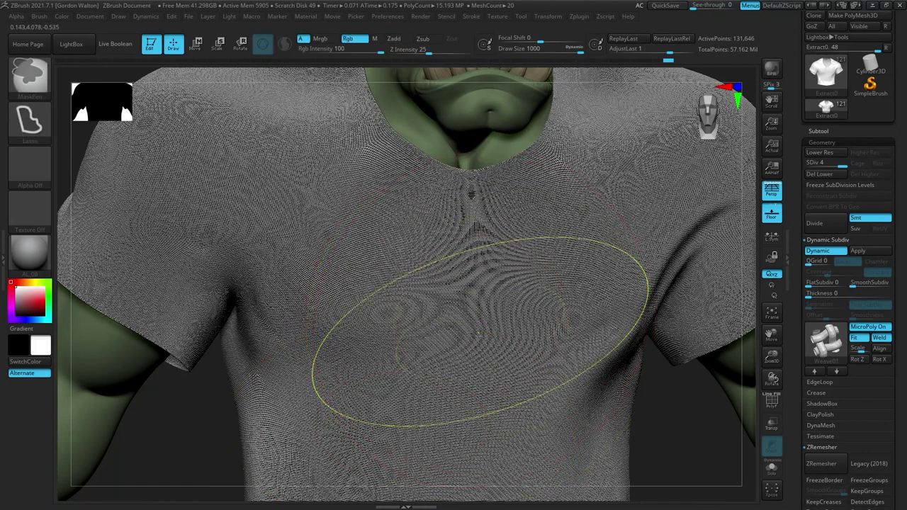
pyautogui.hotkey('ctrl', 'z')
pyautogui.moveTo(491, 314)
pyautogui.keyDown('ctrl'); pyautogui.mouseDown(button='right')
pyautogui.moveTo(549, 368)
pyautogui.moveTo(456, 389)
pyautogui.moveTo(581, 342)
pyautogui.mouseUp(button='right'); pyautogui.keyUp('ctrl')
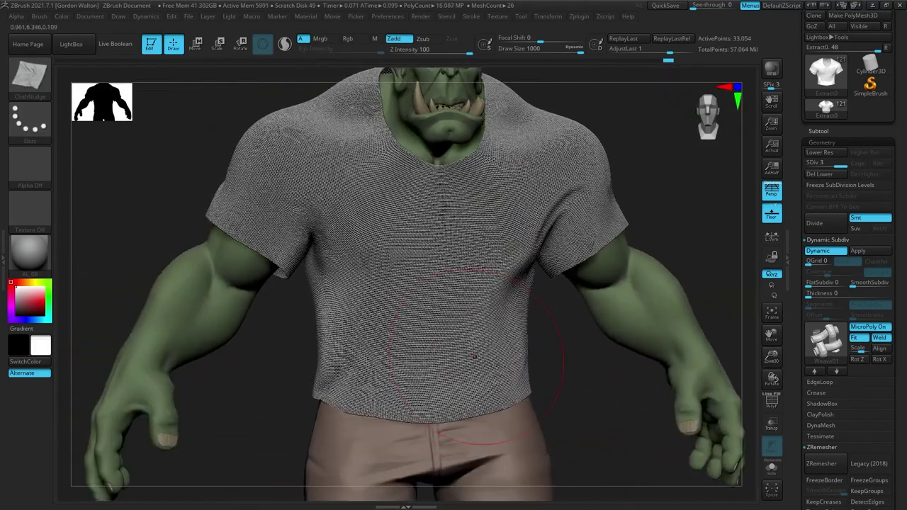
# Nudge folds into the front and sides of the woven shirt with the ClothNudge brush at a draw size of 1000.
pyautogui.hotkey('ctrl', 'z')
pyautogui.moveTo(413, 291)
pyautogui.mouseDown()
pyautogui.moveTo(396, 340)
pyautogui.moveTo(418, 358)
pyautogui.mouseUp()
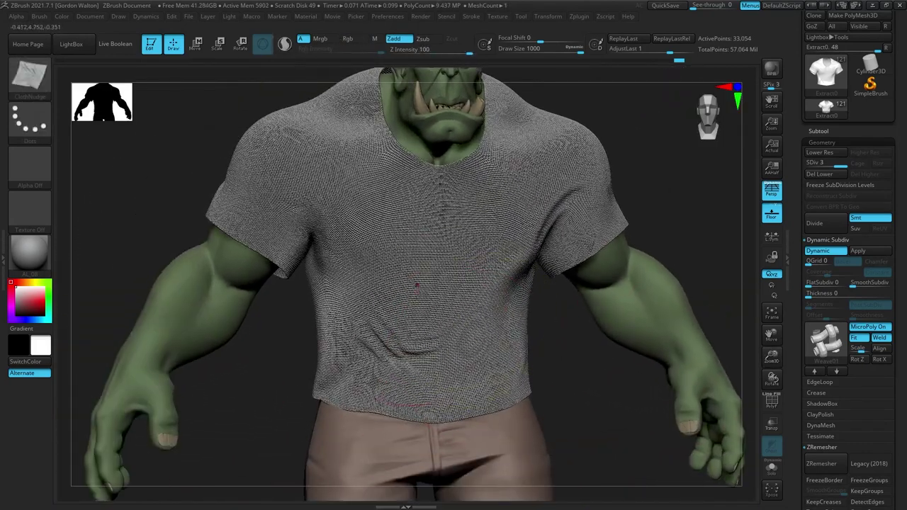
pyautogui.moveTo(340, 348)
pyautogui.mouseDown(button='right')
pyautogui.moveTo(441, 331)
pyautogui.moveTo(372, 333)
pyautogui.mouseUp(button='right')
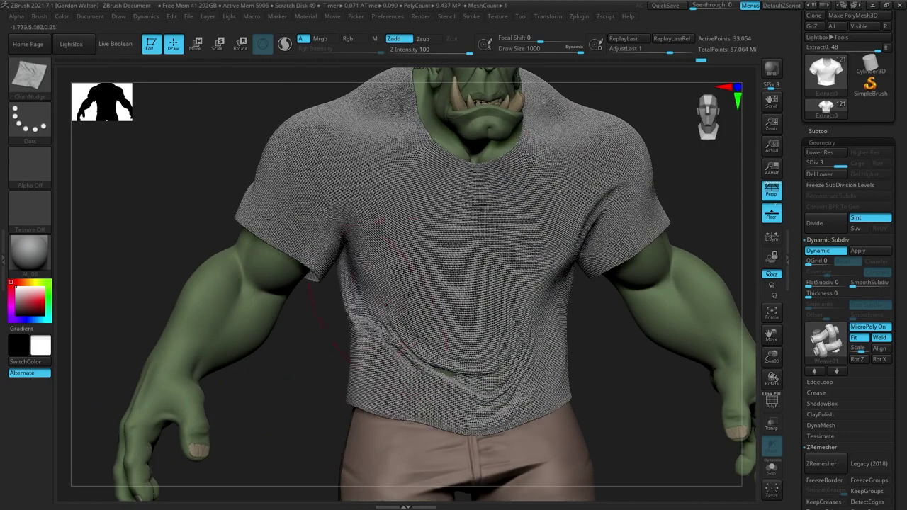
pyautogui.moveTo(560, 396)
pyautogui.mouseDown(button='right')
pyautogui.moveTo(647, 446)
pyautogui.moveTo(615, 460)
pyautogui.mouseUp(button='right')
pyautogui.click(145, 15)
pyautogui.moveTo(586, 427)
pyautogui.keyDown('alt'); pyautogui.mouseDown(button='right')
pyautogui.moveTo(602, 415)
pyautogui.moveTo(595, 375)
pyautogui.mouseUp(button='right'); pyautogui.keyUp('alt')
pyautogui.moveTo(595, 376); pyautogui.dragTo(451, 388, button='right')
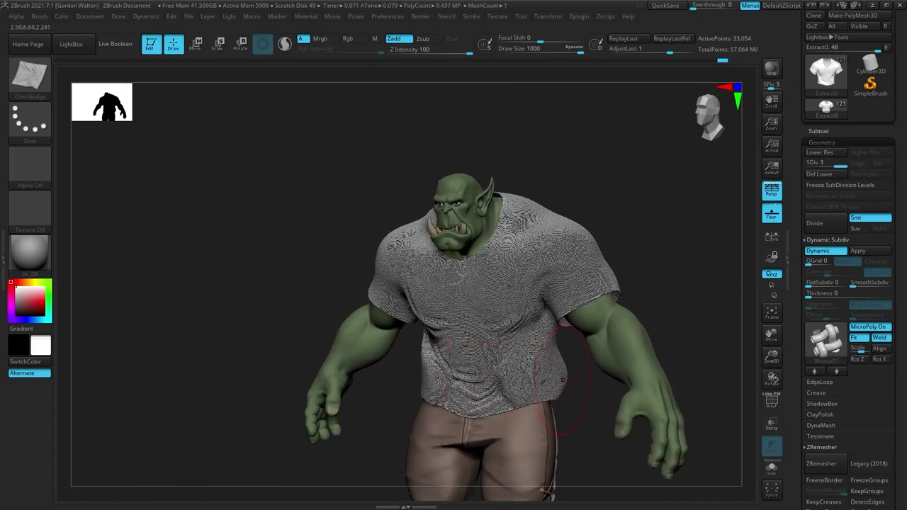
pyautogui.moveTo(666, 382)
pyautogui.mouseDown(button='right')
pyautogui.moveTo(538, 382)
pyautogui.moveTo(623, 432)
pyautogui.moveTo(716, 455)
pyautogui.moveTo(610, 411)
pyautogui.mouseUp(button='right')
# Turn MicroPoly off, lower the shirt to subdivision level 1 and turn MicroPoly back on.
pyautogui.click(873, 328)
pyautogui.hotkey('shift', 'd')
pyautogui.hotkey('shift', 'd')
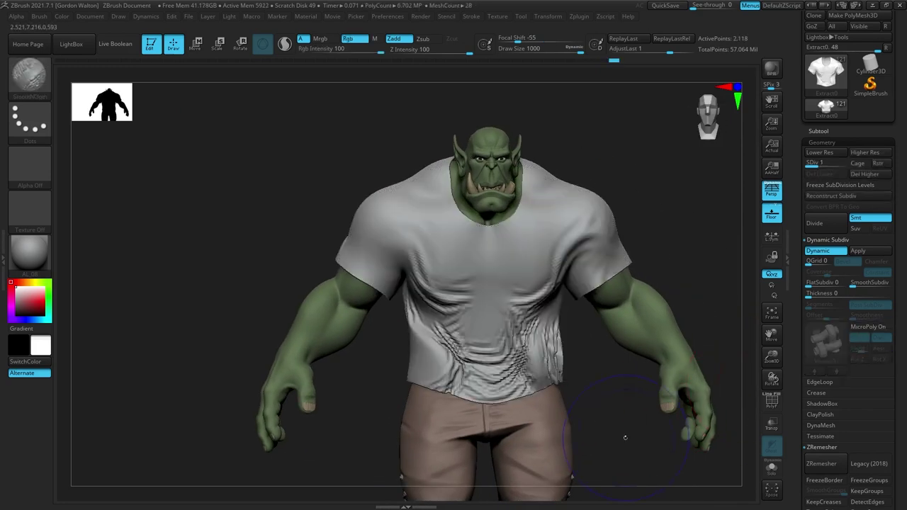
pyautogui.click(870, 327)
pyautogui.moveTo(624, 457)
pyautogui.mouseDown(button='right')
pyautogui.moveTo(656, 461)
pyautogui.moveTo(618, 447)
pyautogui.moveTo(657, 452)
pyautogui.moveTo(658, 467)
pyautogui.mouseUp(button='right')
pyautogui.press('d')
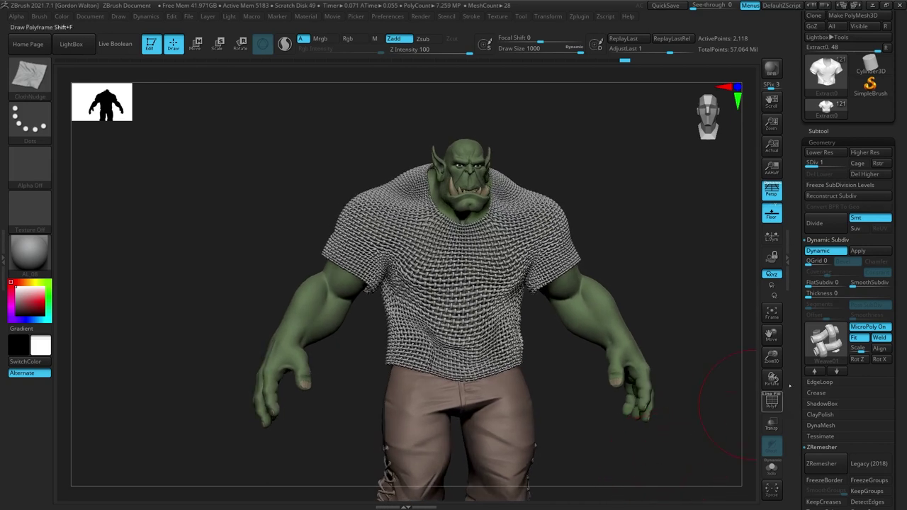
# Load the Chainmail02 MicroPoly mesh as a tool, switch to it and examine its geometry with the wireframe toggled.
pyautogui.click(825, 340)
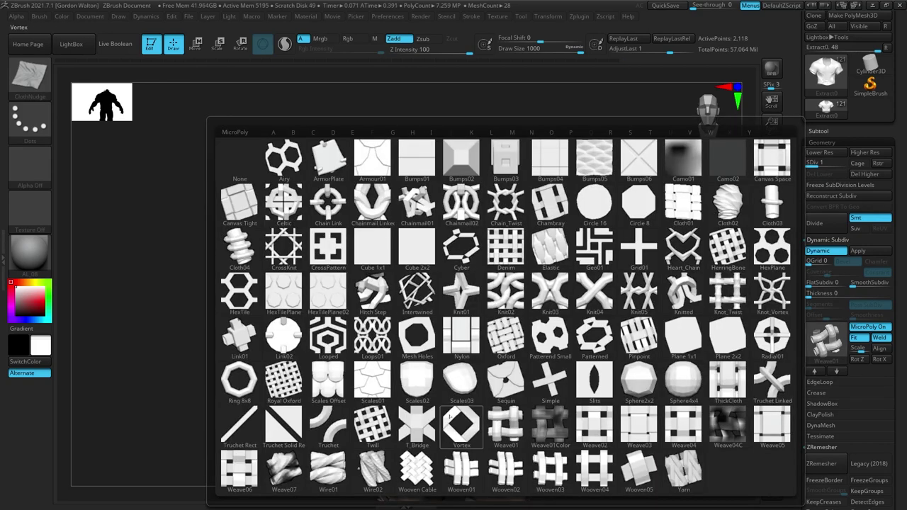
pyautogui.click(460, 206)
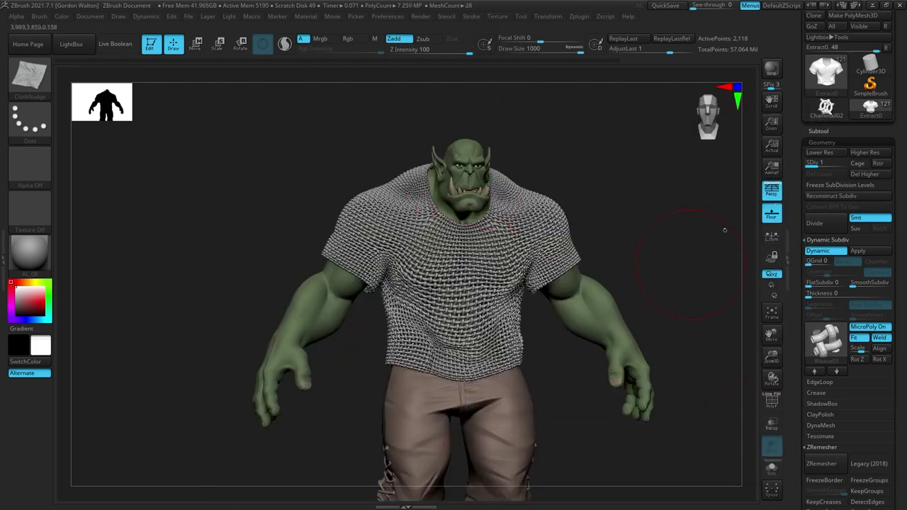
pyautogui.click(825, 106)
pyautogui.moveTo(617, 405); pyautogui.dragTo(644, 411)
pyautogui.moveTo(771, 356); pyautogui.dragTo(771, 424)
pyautogui.moveTo(612, 392)
pyautogui.keyDown('alt'); pyautogui.mouseDown()
pyautogui.moveTo(591, 440)
pyautogui.moveTo(588, 433)
pyautogui.moveTo(581, 449)
pyautogui.moveTo(583, 432)
pyautogui.moveTo(575, 432)
pyautogui.moveTo(589, 444)
pyautogui.moveTo(573, 446)
pyautogui.mouseUp(); pyautogui.keyUp('alt')
pyautogui.hotkey('shift', 'f')
pyautogui.hotkey('shift', 'f')
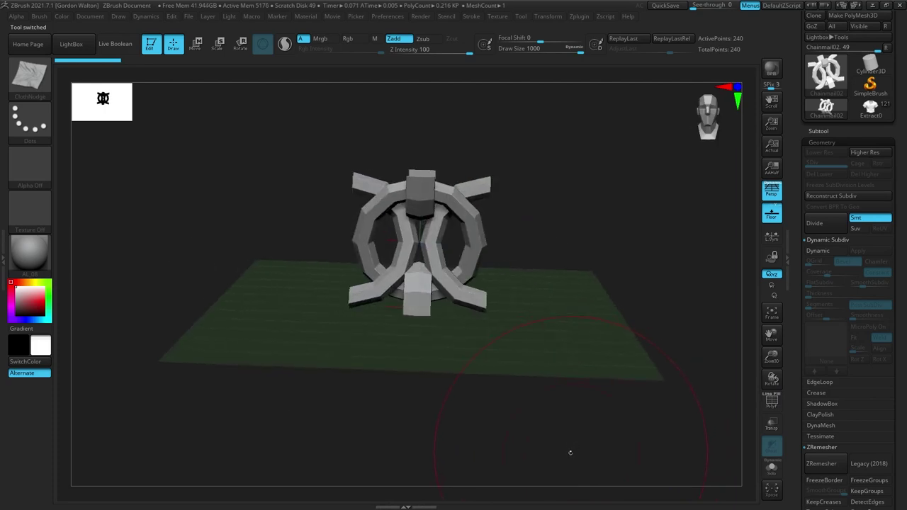
# Adjust the floor grid's size under the Chainmail02 mesh.
pyautogui.moveTo(571, 452); pyautogui.dragTo(567, 410)
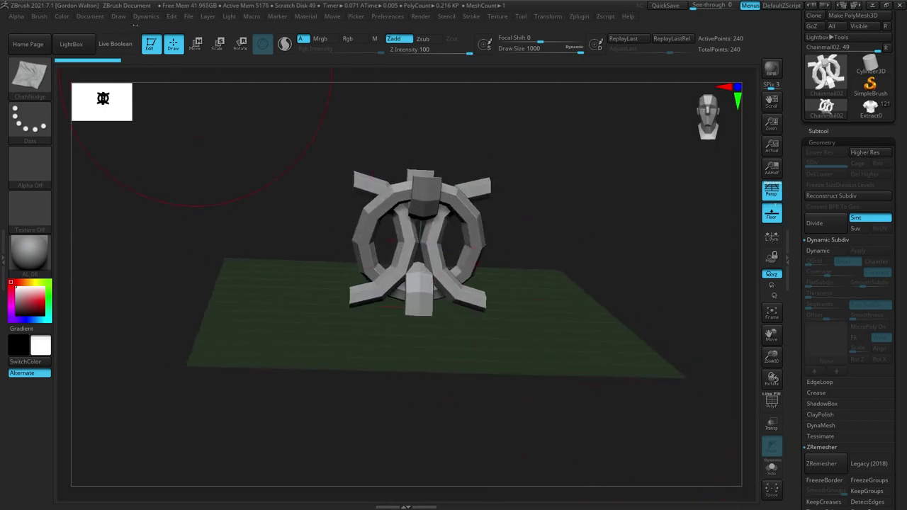
pyautogui.click(118, 16)
pyautogui.moveTo(144, 409)
pyautogui.mouseDown()
pyautogui.moveTo(134, 410)
pyautogui.moveTo(146, 409)
pyautogui.mouseUp()
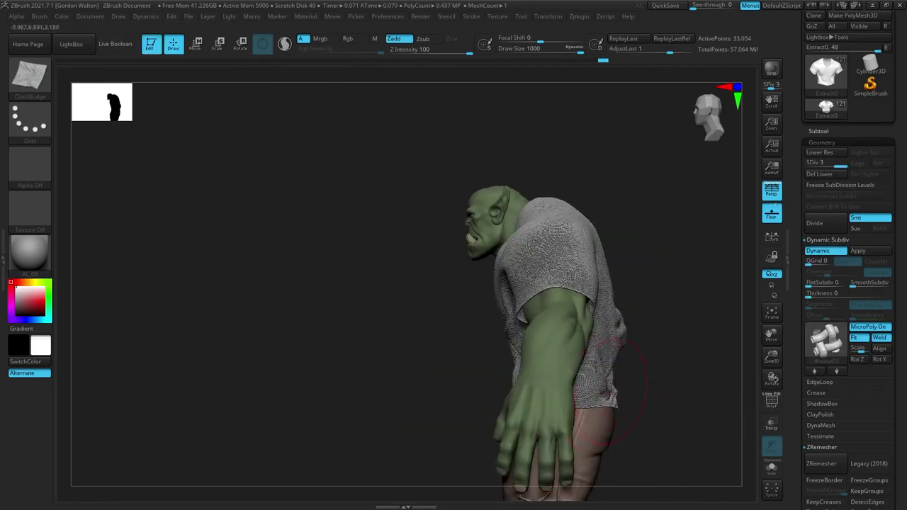
# With MicroPoly switched off, drop the folded shirt to subdivision level 1, and turn MicroPoly back on.
pyautogui.moveTo(605, 392); pyautogui.dragTo(747, 382, button='right')
pyautogui.click(870, 327)
pyautogui.hotkey('shift', 'd')
pyautogui.hotkey('shift', 'd')
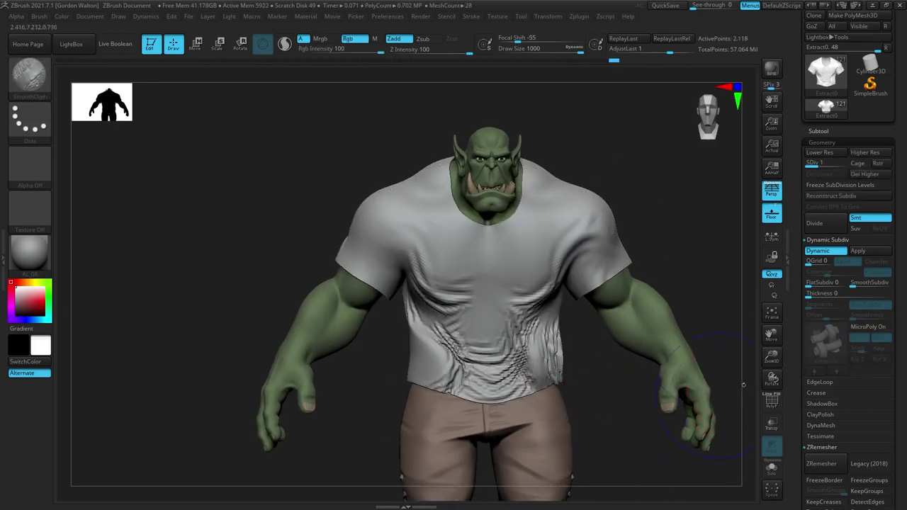
pyautogui.click(869, 326)
# Compare the weave on the shirt at subdivision levels 2 and 1.
pyautogui.moveTo(665, 454); pyautogui.dragTo(683, 427, button='right')
pyautogui.press('d')
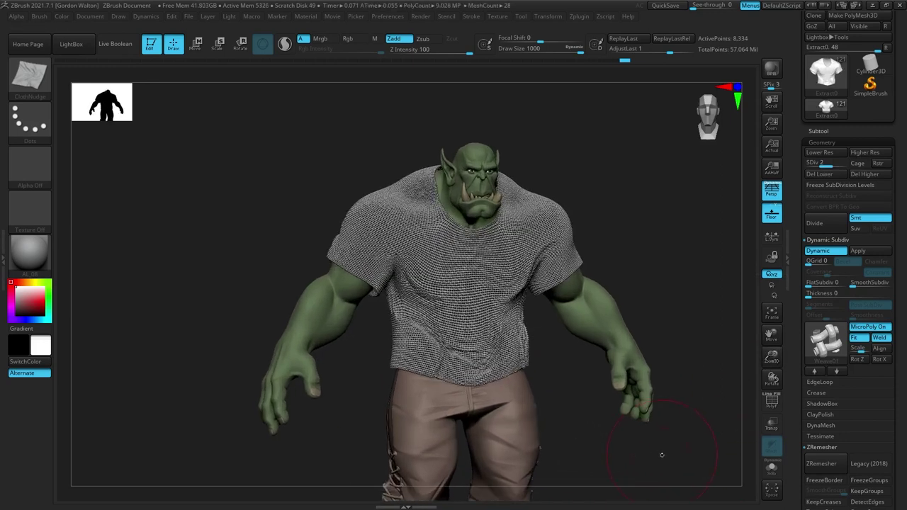
pyautogui.hotkey('shift', 'd')
pyautogui.moveTo(662, 454); pyautogui.dragTo(659, 468)
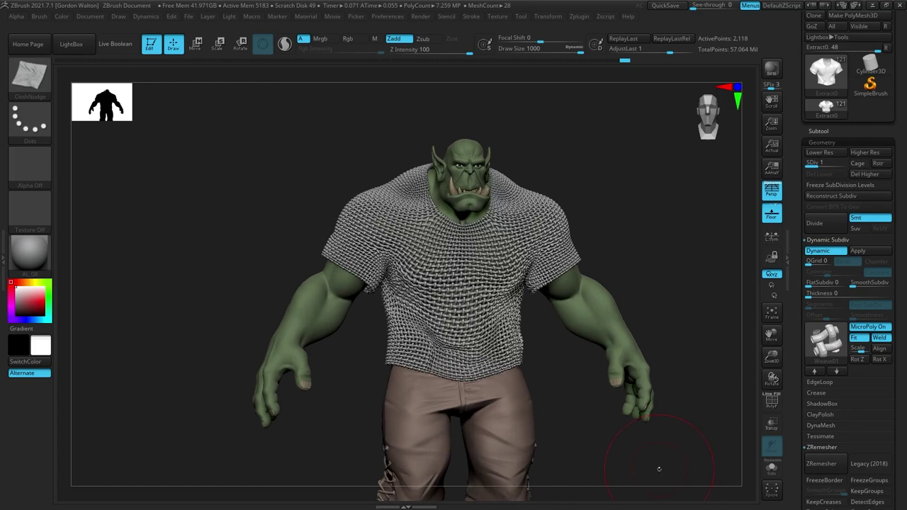
# Load the Chainmail02 MicroPoly mesh into the tool list, switch to it and check its wireframe.
pyautogui.click(825, 340)
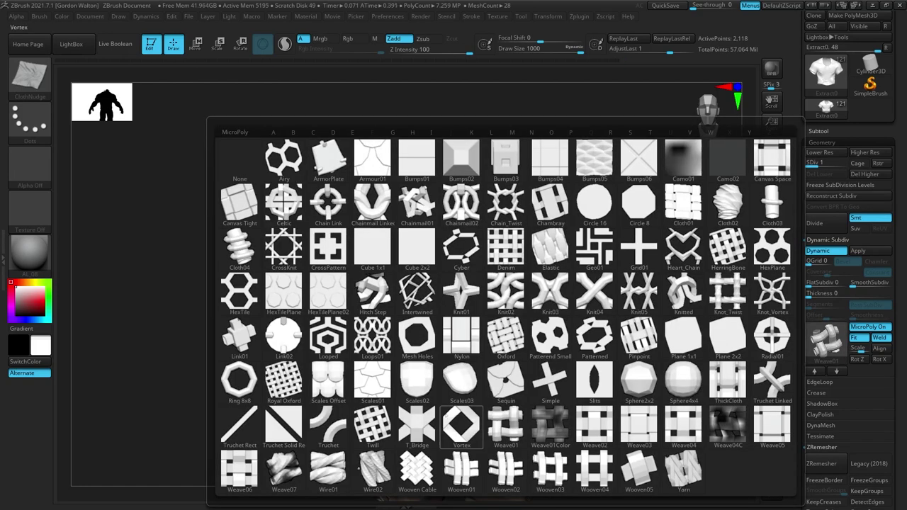
pyautogui.click(460, 205)
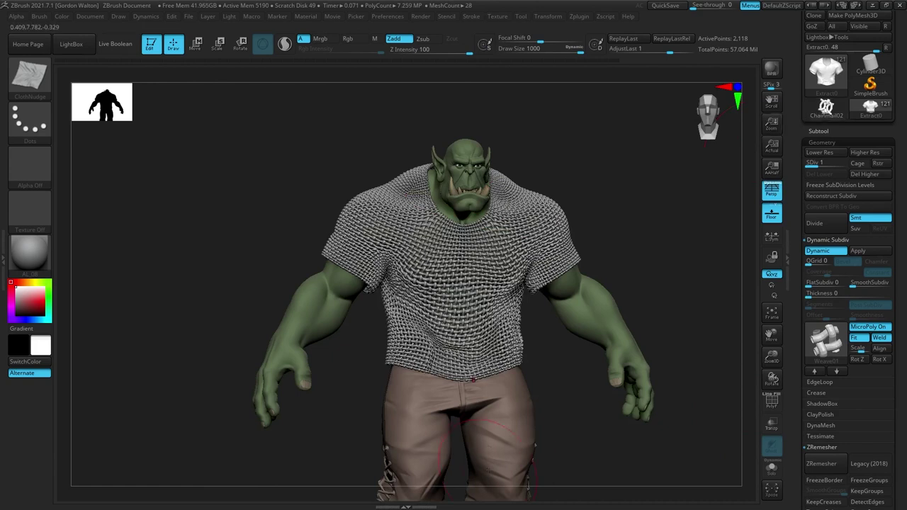
pyautogui.click(823, 110)
pyautogui.moveTo(623, 401); pyautogui.dragTo(574, 446)
pyautogui.hotkey('shift', 'f')
pyautogui.hotkey('shift', 'f')
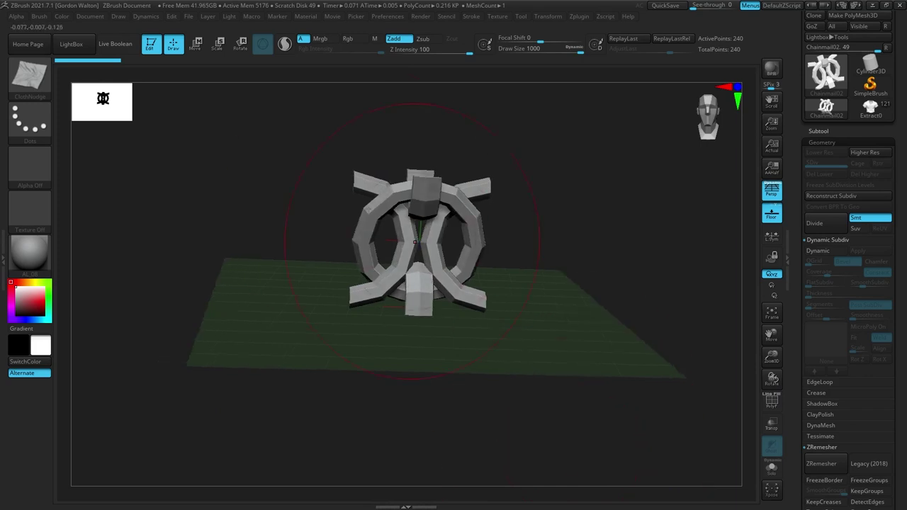
# Set the floor grid to 2 tiles with a grid size of 1.
pyautogui.click(119, 16)
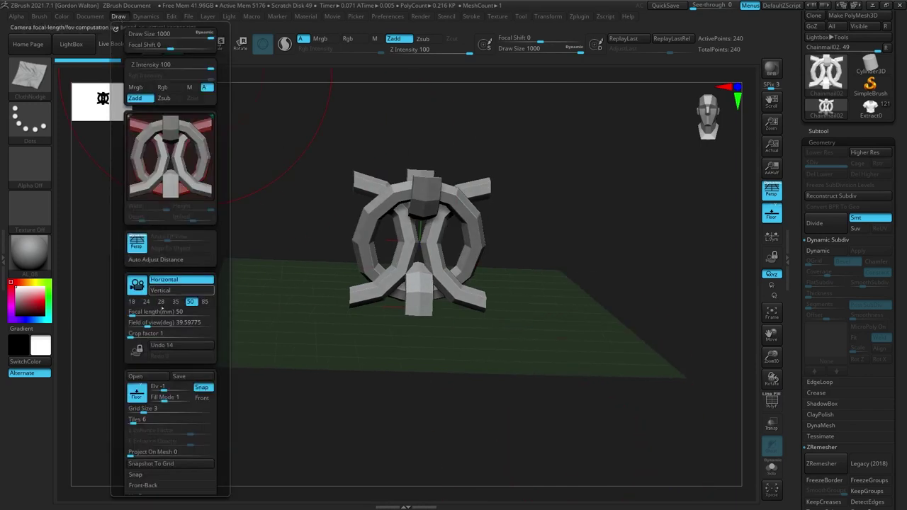
pyautogui.moveTo(141, 409)
pyautogui.mouseDown()
pyautogui.moveTo(133, 409)
pyautogui.moveTo(145, 409)
pyautogui.mouseUp()
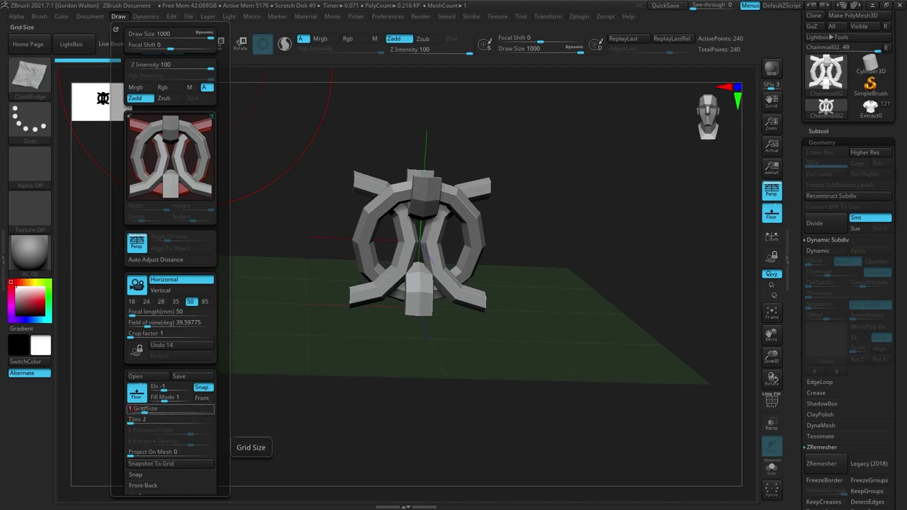
pyautogui.moveTo(136, 410); pyautogui.dragTo(131, 409)
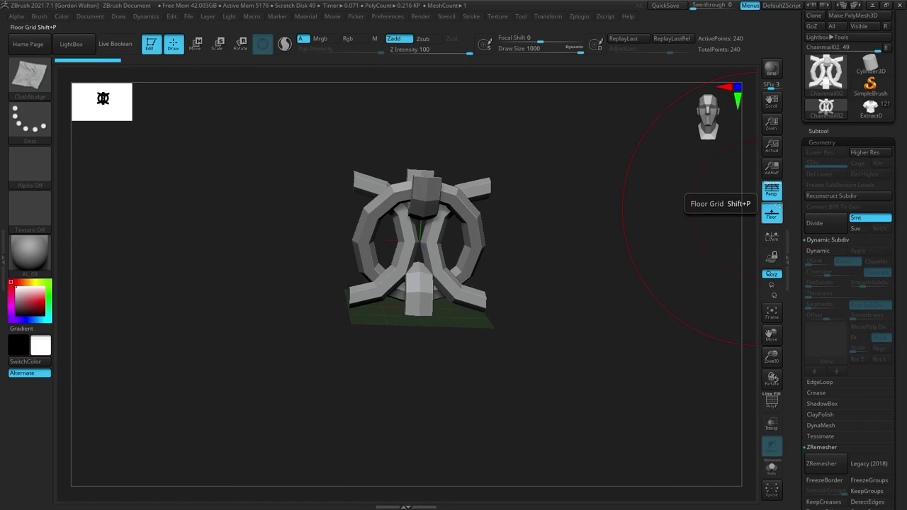
# Face the Chainmail02 mesh straight on with perspective off to examine how it fills the grid square.
pyautogui.moveTo(702, 263)
pyautogui.mouseDown()
pyautogui.moveTo(627, 352)
pyautogui.moveTo(629, 386)
pyautogui.moveTo(650, 372)
pyautogui.mouseUp()
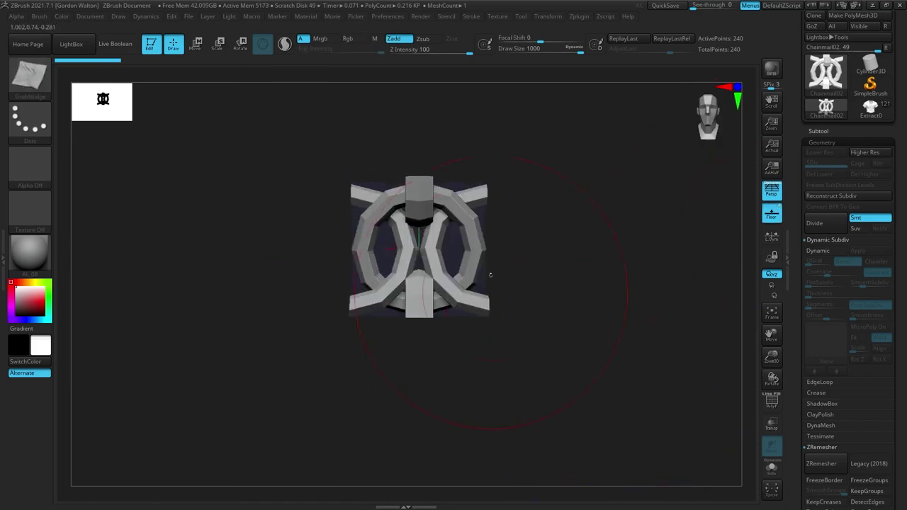
pyautogui.press('p')
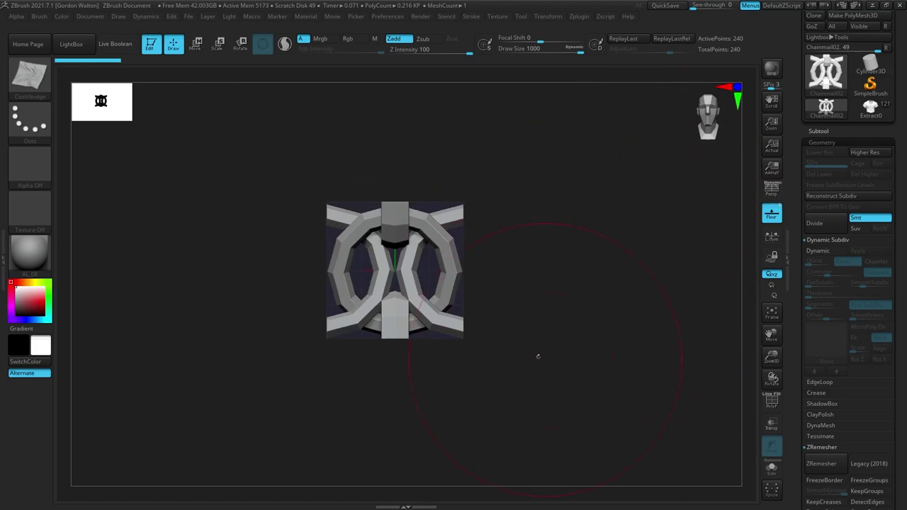
pyautogui.keyDown('alt'); pyautogui.moveTo(646, 405); pyautogui.dragTo(657, 405); pyautogui.keyUp('alt')
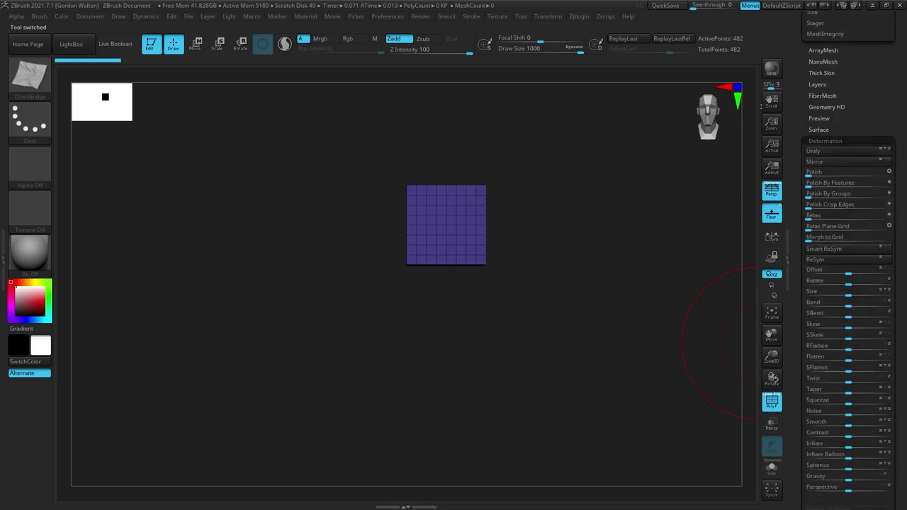
# Shape a low-resolution cube into a narrow vertical strip spanning the grid's height, and move it onto the grid's left half.
pyautogui.click(814, 451)
pyautogui.keyDown('ctrl'); pyautogui.moveTo(748, 328); pyautogui.dragTo(708, 368, button='right'); pyautogui.keyUp('ctrl')
pyautogui.press('w')
pyautogui.moveTo(444, 195); pyautogui.dragTo(444, 113)
pyautogui.press('p')
pyautogui.moveTo(807, 269); pyautogui.dragTo(812, 68)
pyautogui.click(848, 183)
pyautogui.hotkey('ctrl', 'z')
pyautogui.moveTo(808, 354); pyautogui.dragTo(807, 133)
pyautogui.moveTo(437, 239); pyautogui.dragTo(437, 227)
pyautogui.moveTo(381, 270); pyautogui.dragTo(325, 266)
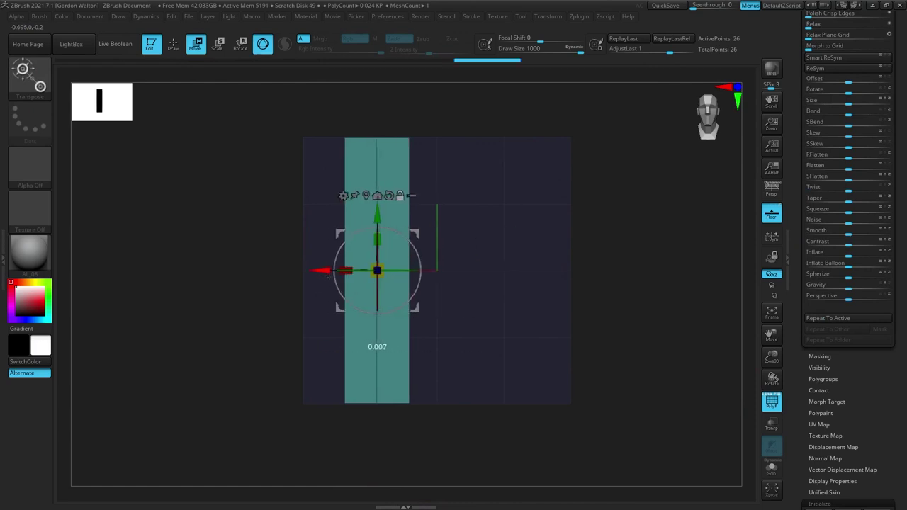
# Duplicate the vertical strip onto the grid's right half and clear the mask.
pyautogui.keyDown('ctrl'); pyautogui.moveTo(317, 270); pyautogui.dragTo(442, 270); pyautogui.keyUp('ctrl')
pyautogui.moveTo(620, 129)
pyautogui.keyDown('ctrl'); pyautogui.mouseDown()
pyautogui.moveTo(425, 312)
pyautogui.moveTo(206, 110)
pyautogui.mouseUp(); pyautogui.keyUp('ctrl')
pyautogui.hotkey('ctrl', 'w')
pyautogui.press('q')
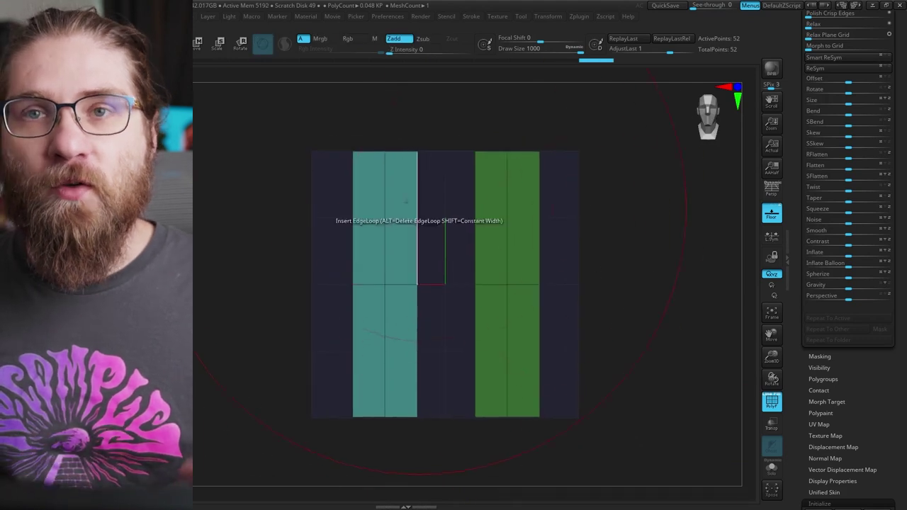
# Insert horizontal edge loops across the upper and lower halves of the vertical strips with ZModeler.
pyautogui.press('space')
pyautogui.click(384, 212)
pyautogui.hotkey('ctrl', 'z')
pyautogui.press('space')
pyautogui.click(385, 218)
pyautogui.click(384, 350)
pyautogui.click(508, 218)
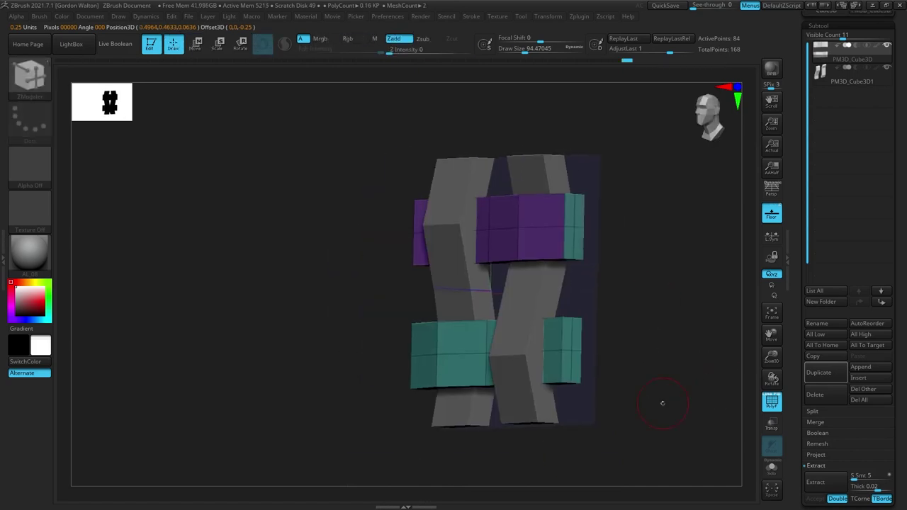
# Face the woven tile straight on and save it as EricKnit in the ZMicroPoly folder.
pyautogui.moveTo(662, 402); pyautogui.dragTo(679, 390)
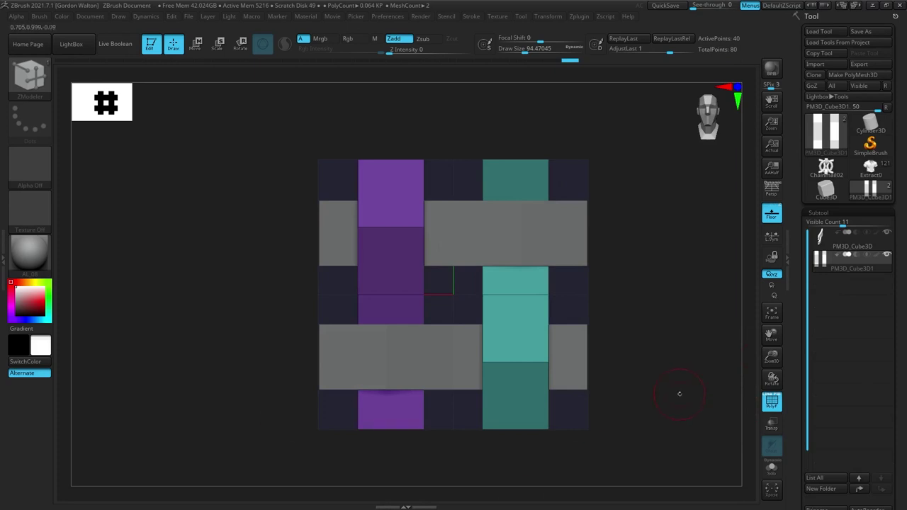
pyautogui.click(860, 32)
pyautogui.scroll(-6, 425, 283)
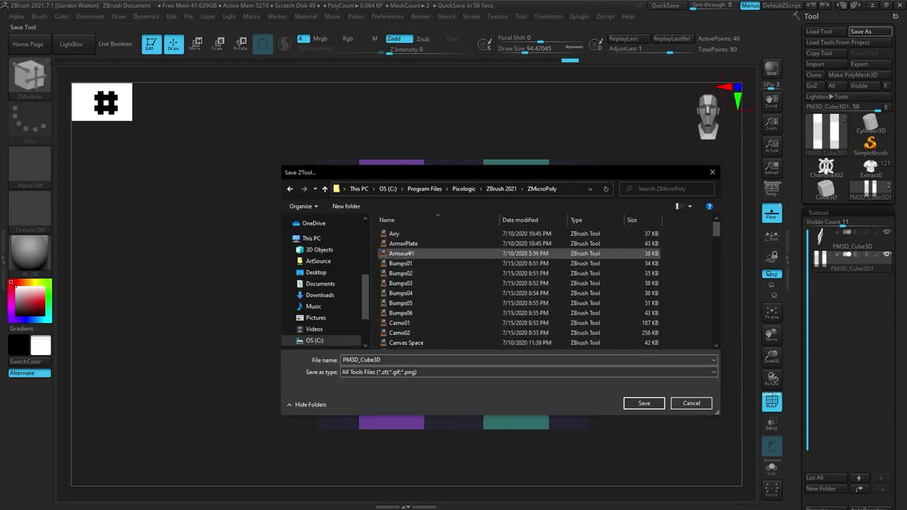
pyautogui.scroll(-5, 411, 261)
pyautogui.doubleClick(579, 360)
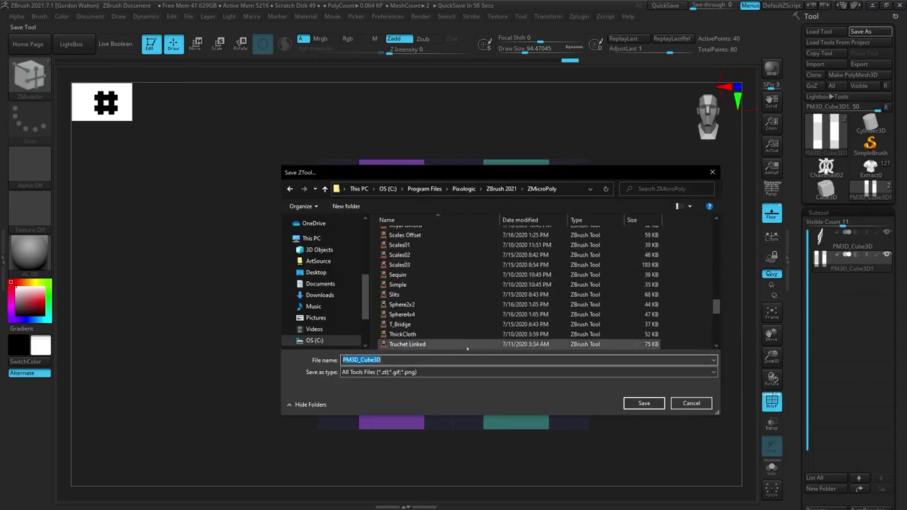
pyautogui.write('EricKnit')
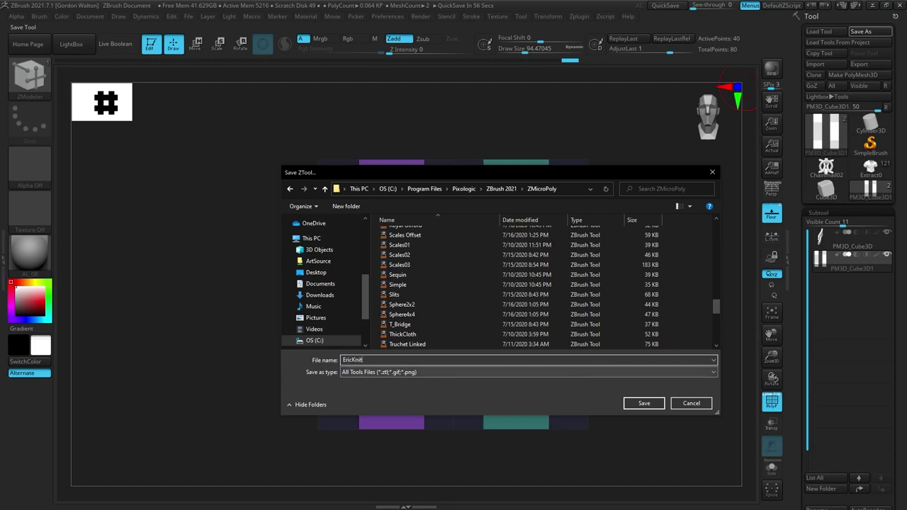
pyautogui.press('Return')
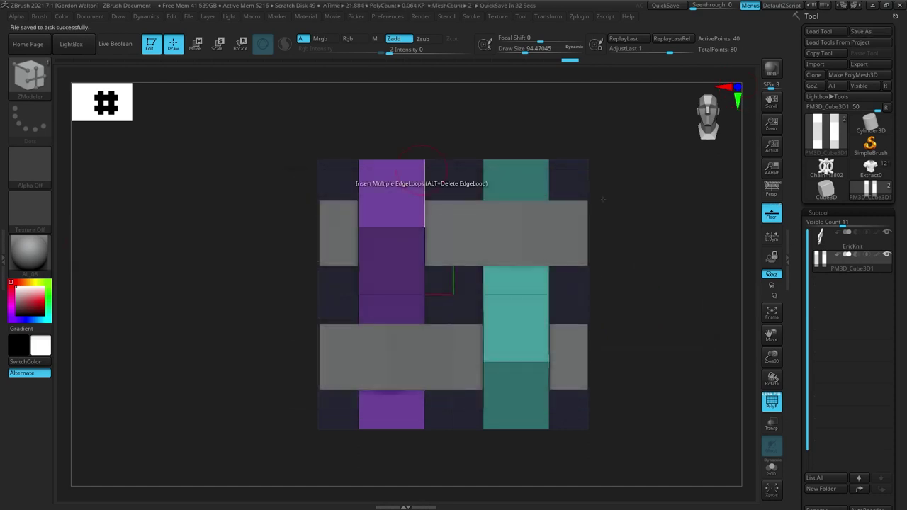
# Try the EricKnit MicroPoly on the orc's shirt and undo it.
pyautogui.click(870, 170)
pyautogui.moveTo(671, 224); pyautogui.dragTo(680, 225)
pyautogui.keyDown('alt'); pyautogui.moveTo(617, 181); pyautogui.dragTo(733, 276); pyautogui.keyUp('alt')
pyautogui.scroll(-10, 848, 283)
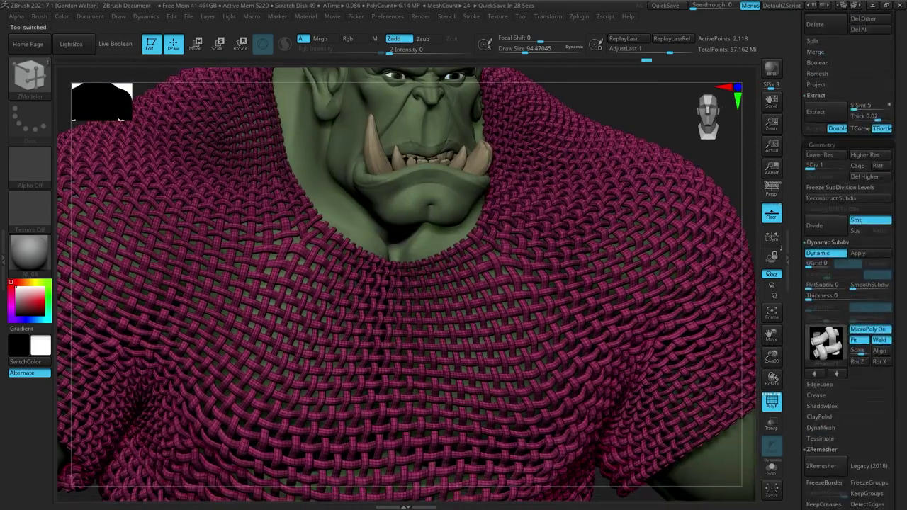
pyautogui.click(826, 343)
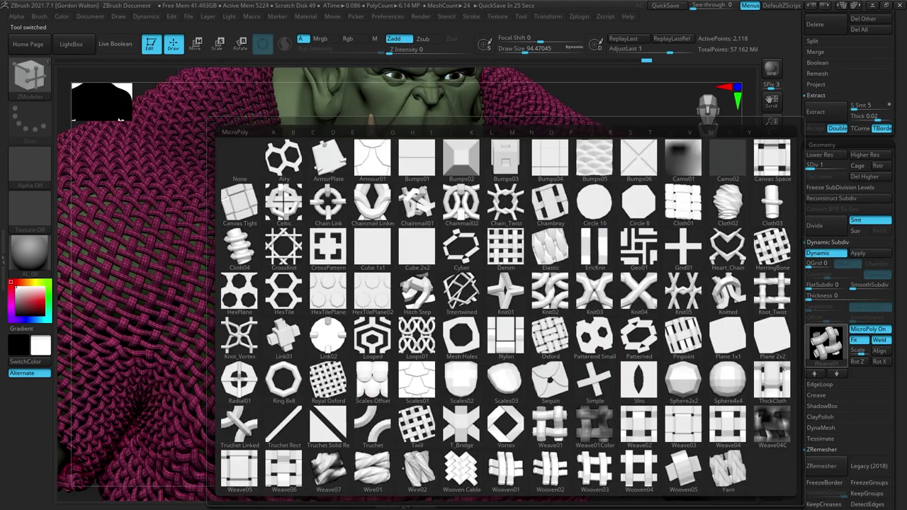
pyautogui.press('e')
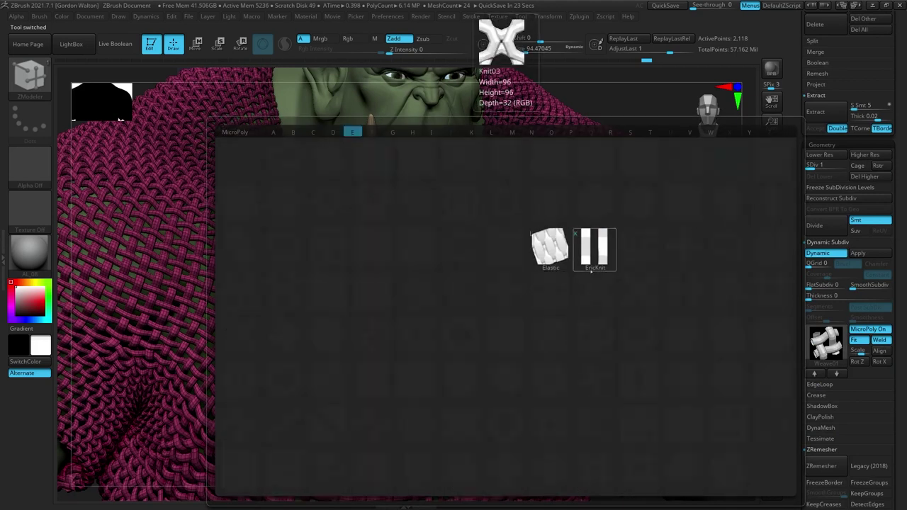
pyautogui.click(594, 258)
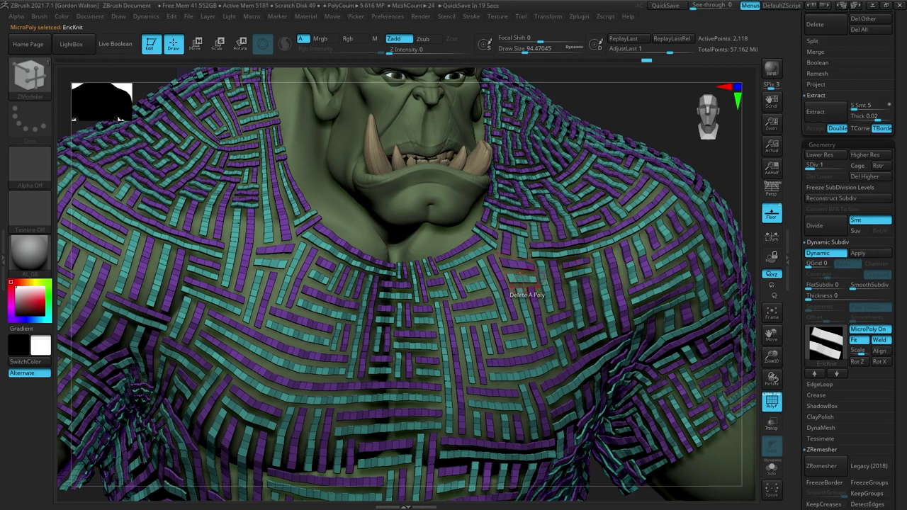
pyautogui.hotkey('ctrl', 'z')
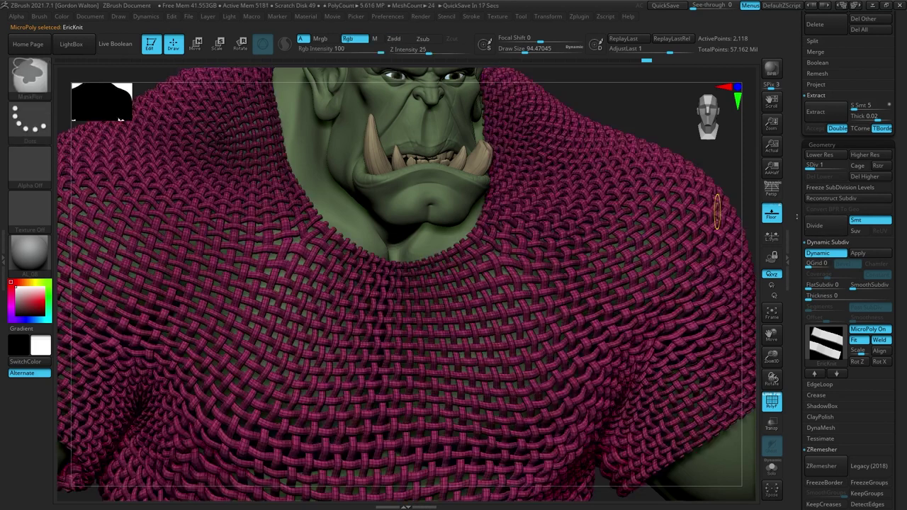
# Return to the woven tile and merge its horizontal strips subtool down with the vertical strips subtool.
pyautogui.moveTo(801, 202); pyautogui.dragTo(801, 244)
pyautogui.scroll(10, 801, 243)
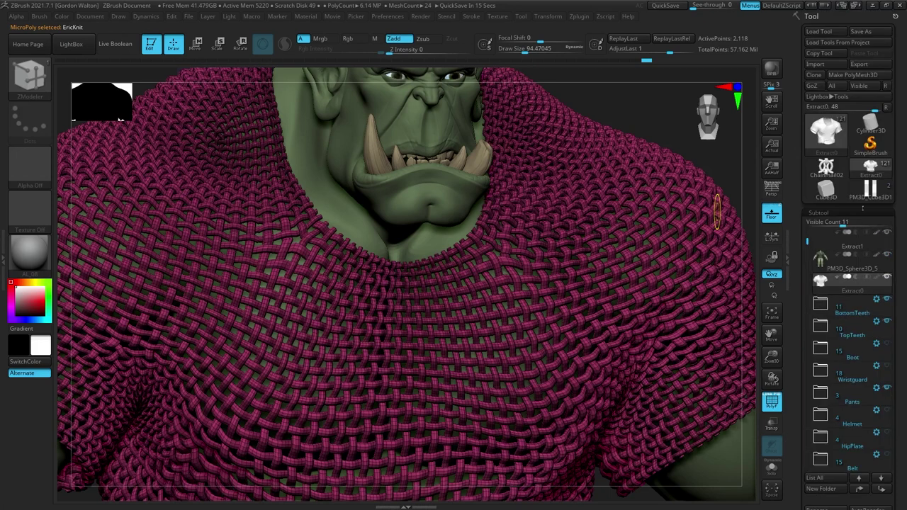
pyautogui.click(870, 188)
pyautogui.keyDown('alt'); pyautogui.moveTo(630, 85); pyautogui.dragTo(741, 330); pyautogui.keyUp('alt')
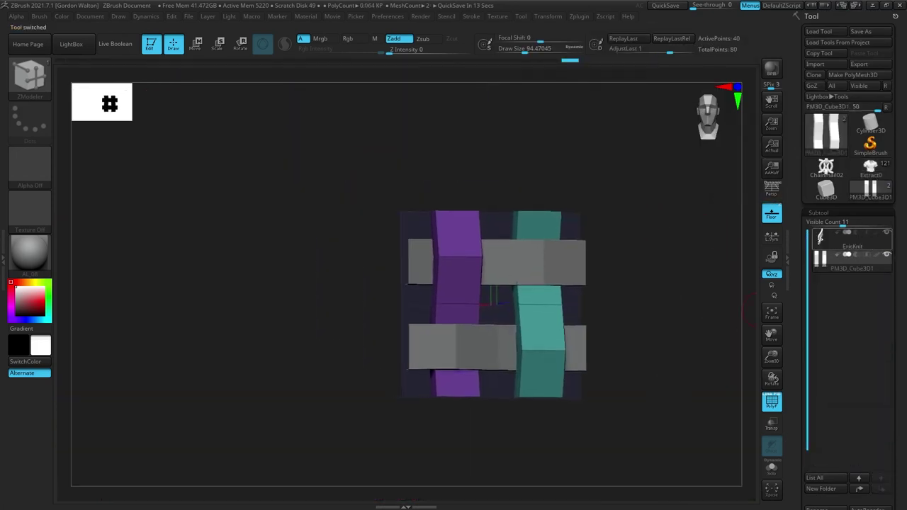
pyautogui.press('Up')
pyautogui.scroll(-5, 804, 441)
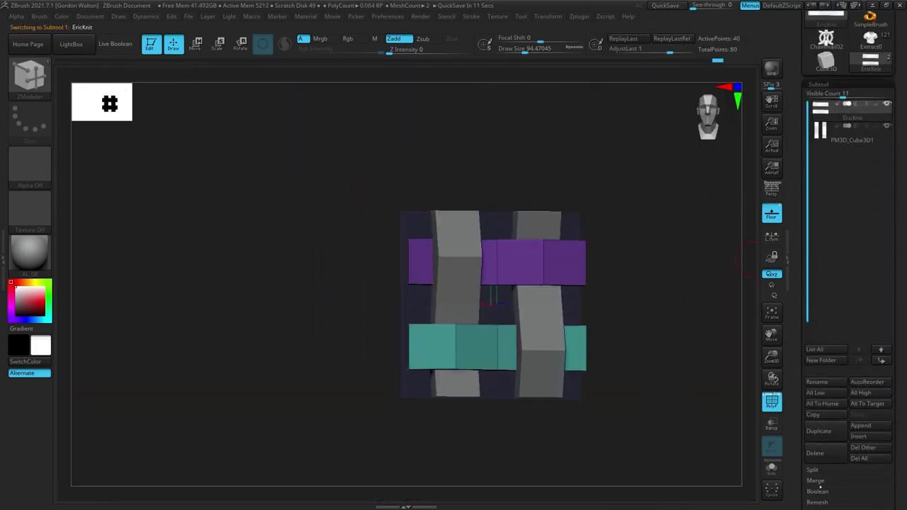
pyautogui.scroll(-1, 815, 467)
pyautogui.click(815, 507)
pyautogui.click(822, 465)
pyautogui.click(737, 488)
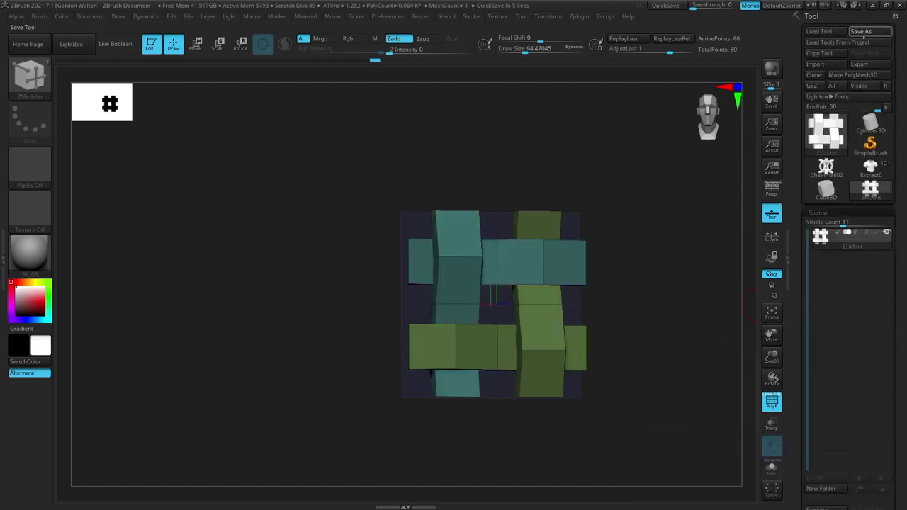
# Save the merged tile in the ZMicroPoly folder, replacing the existing EricKnit file.
pyautogui.scroll(-3, 452, 299)
pyautogui.click(643, 403)
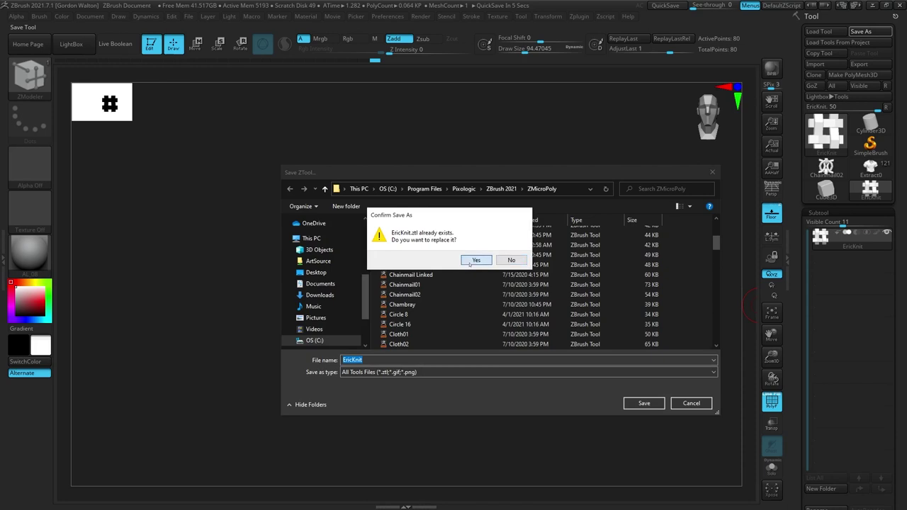
pyautogui.click(475, 260)
# Switch to the orc's shirt and replace its Weave01 MicroPoly with the merged EricKnit tile.
pyautogui.click(870, 168)
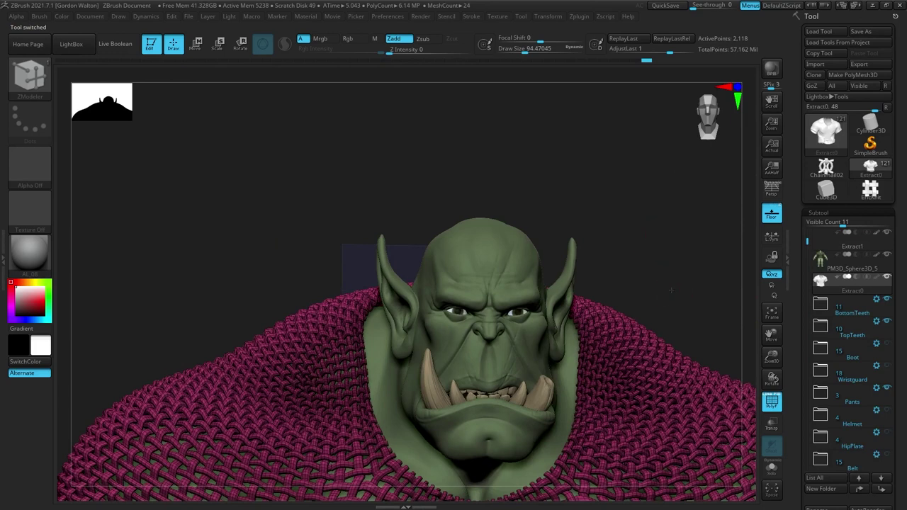
pyautogui.keyDown('alt'); pyautogui.moveTo(670, 297); pyautogui.dragTo(642, 187); pyautogui.keyUp('alt')
pyautogui.scroll(-10, 846, 283)
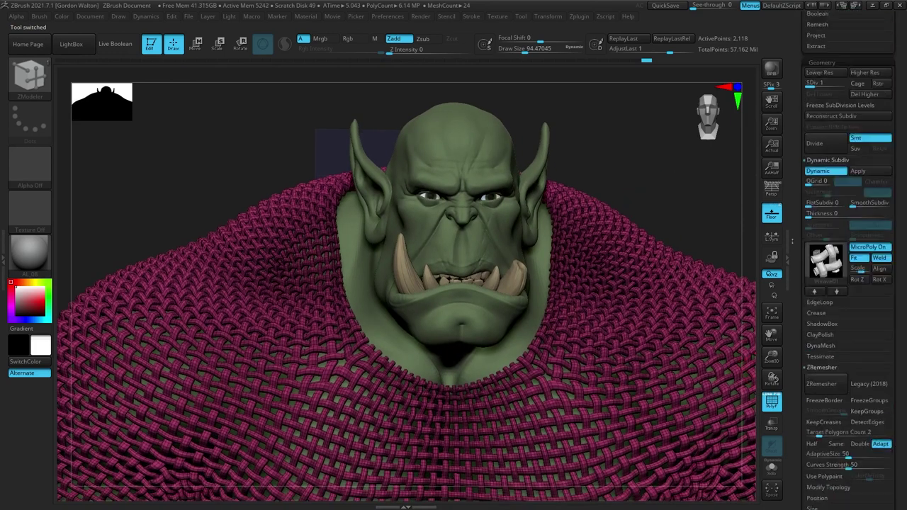
pyautogui.click(822, 257)
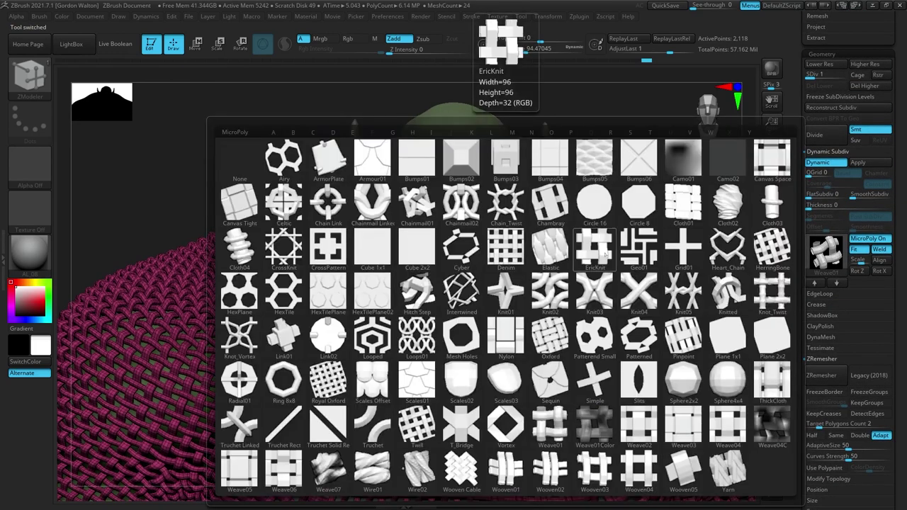
pyautogui.click(506, 245)
pyautogui.moveTo(669, 185); pyautogui.dragTo(638, 131)
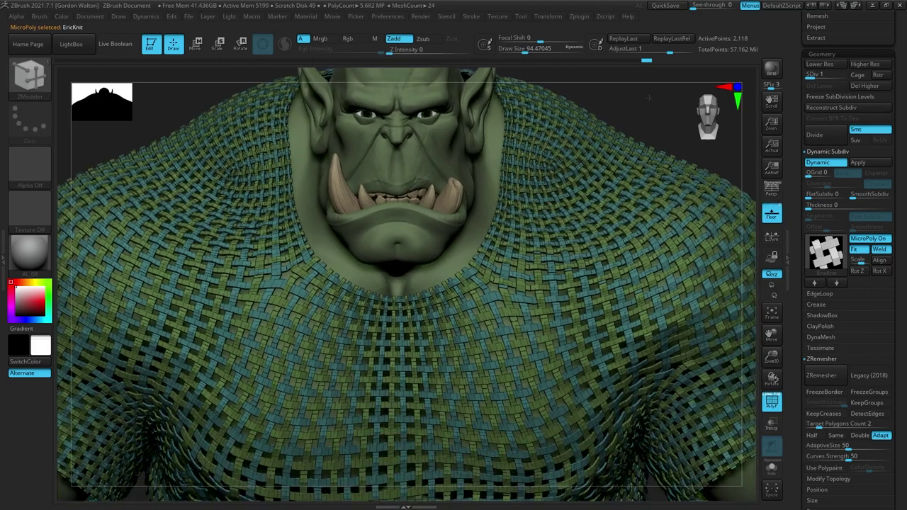
# Turn off the PolyFrame display and raise the shirt to subdivision level 4.
pyautogui.hotkey('shift', 'f')
pyautogui.press('d')
pyautogui.press('d')
pyautogui.press('d')
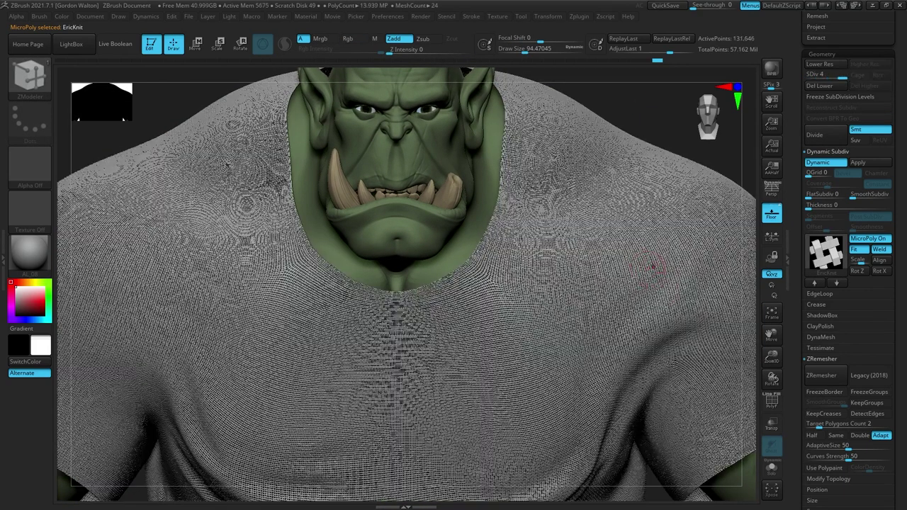
# Toggle the MicroPoly Weld and Fit options to compare the seams between the shirt's woven tiles up close.
pyautogui.moveTo(772, 357); pyautogui.dragTo(796, 496)
pyautogui.click(878, 250)
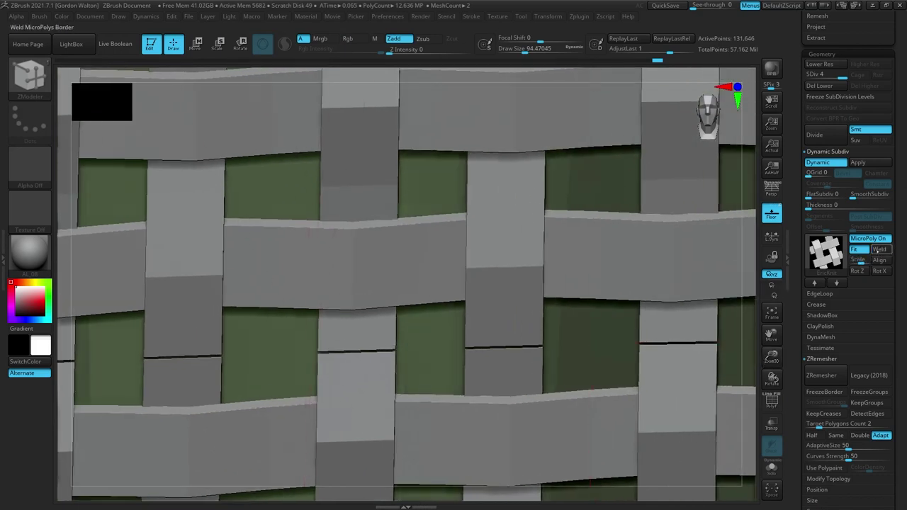
pyautogui.click(856, 251)
pyautogui.click(856, 251)
pyautogui.click(489, 340)
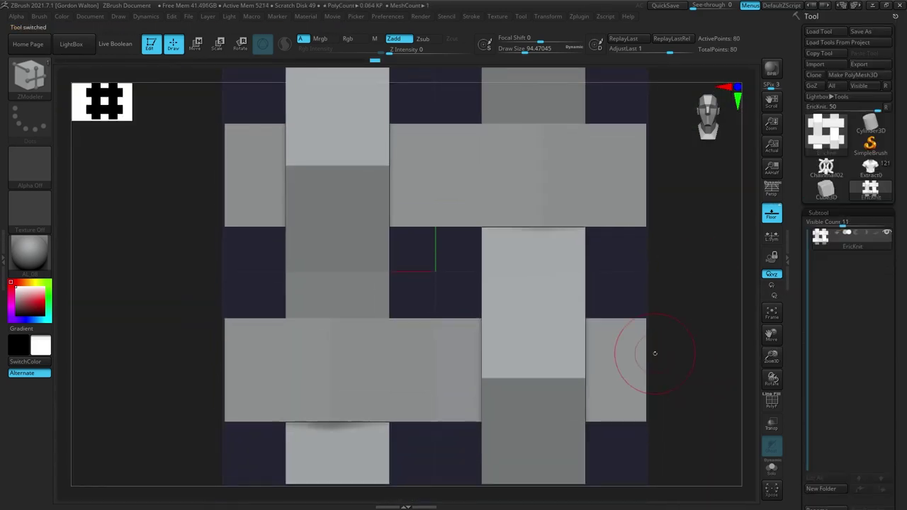
# Open the EricKnit tile and apply the Unify deformation so its strips reach the edges of the grid square.
pyautogui.keyDown('alt'); pyautogui.moveTo(695, 354); pyautogui.dragTo(616, 348); pyautogui.keyUp('alt')
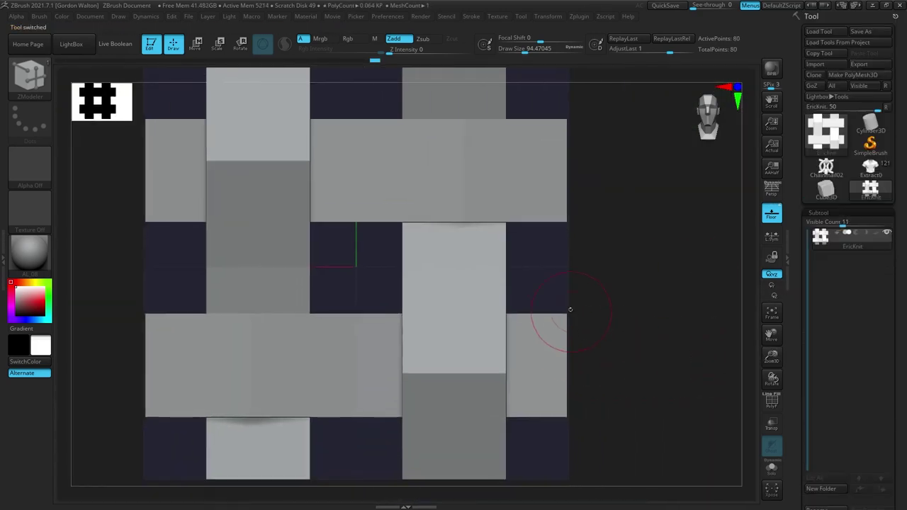
pyautogui.moveTo(766, 361); pyautogui.dragTo(765, 387)
pyautogui.moveTo(770, 335); pyautogui.dragTo(640, 345)
pyautogui.keyDown('alt'); pyautogui.moveTo(673, 288); pyautogui.dragTo(672, 299); pyautogui.keyUp('alt')
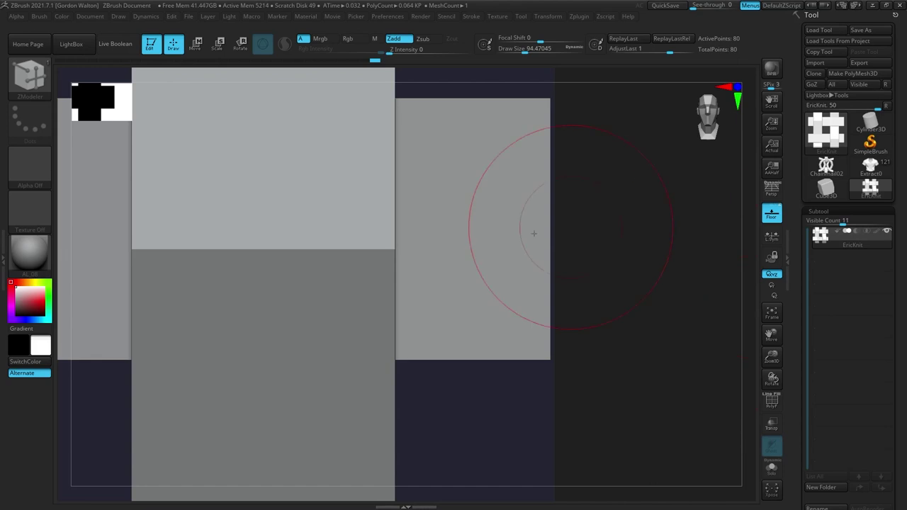
pyautogui.moveTo(806, 378); pyautogui.dragTo(802, 197)
pyautogui.moveTo(801, 468); pyautogui.dragTo(790, 221)
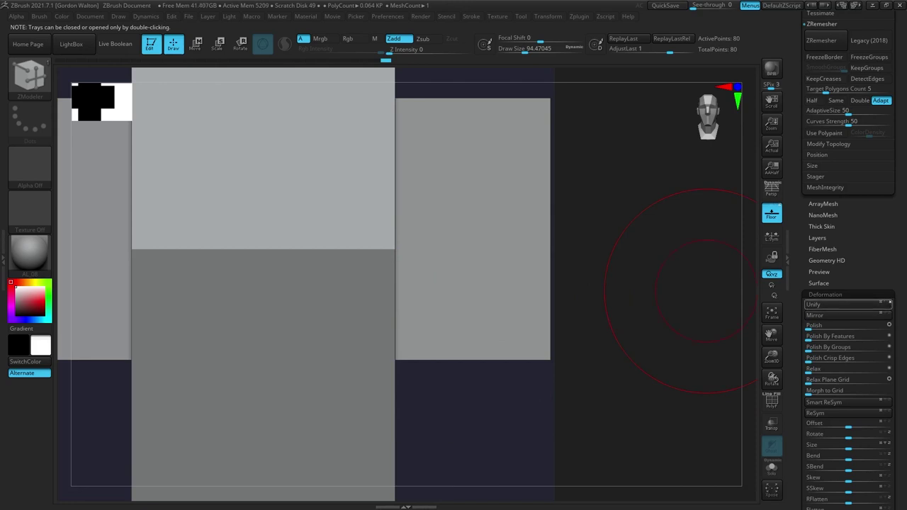
pyautogui.click(850, 304)
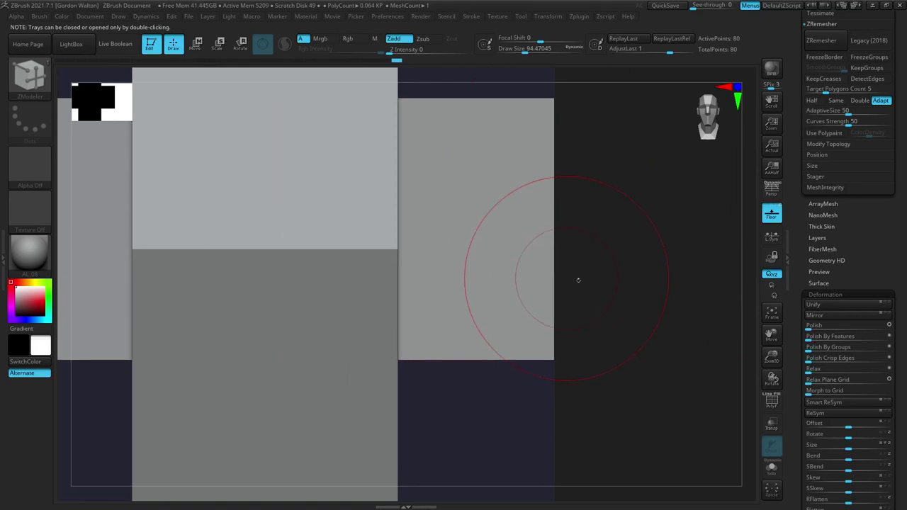
pyautogui.moveTo(769, 364); pyautogui.dragTo(892, 343)
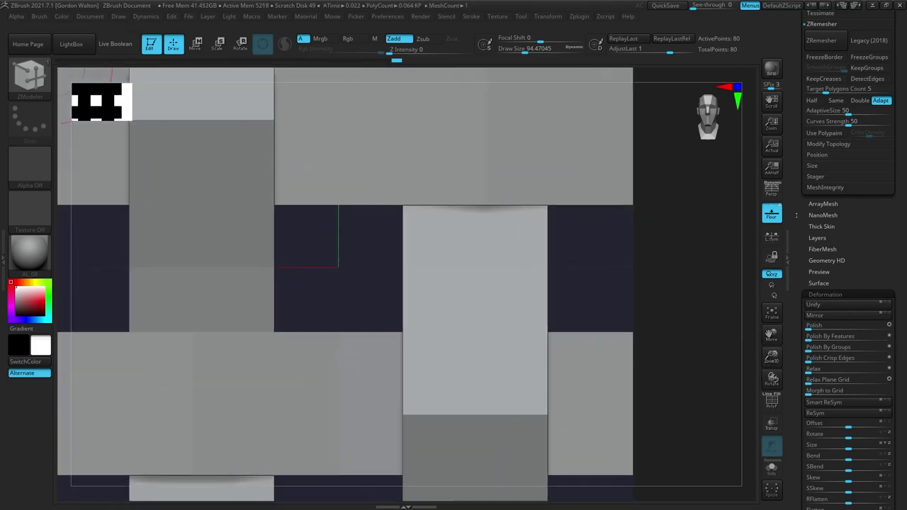
# Save the unified tile over the EricKnit file in the ZMicroPoly folder.
pyautogui.moveTo(791, 233); pyautogui.dragTo(791, 349)
pyautogui.scroll(10, 790, 349)
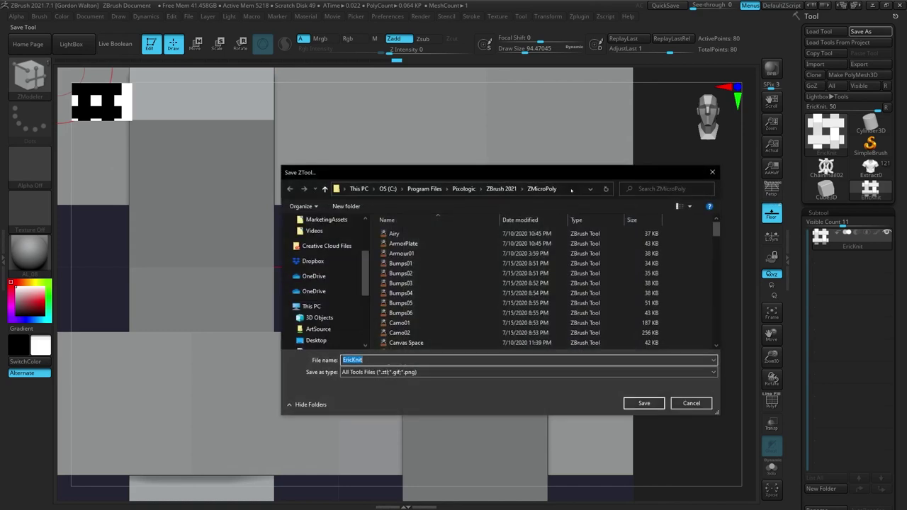
pyautogui.scroll(-5, 418, 254)
pyautogui.scroll(5, 418, 254)
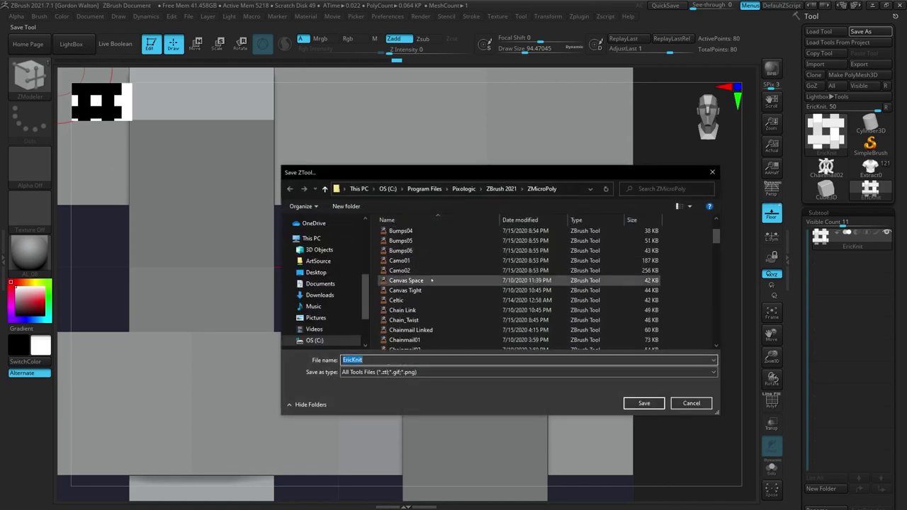
pyautogui.click(644, 403)
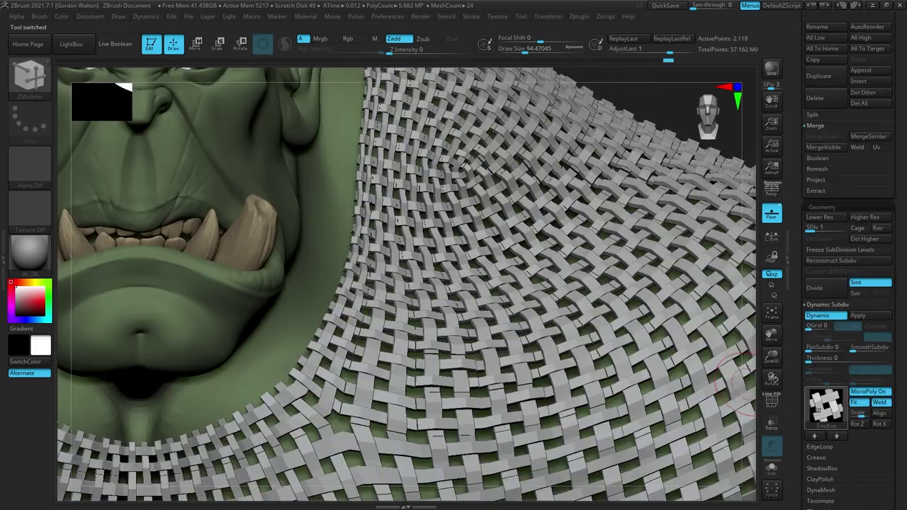
# Reapply the updated EricKnit MicroPoly to the orc's shirt and raise the shirt's subdivision level.
pyautogui.click(825, 406)
pyautogui.click(594, 248)
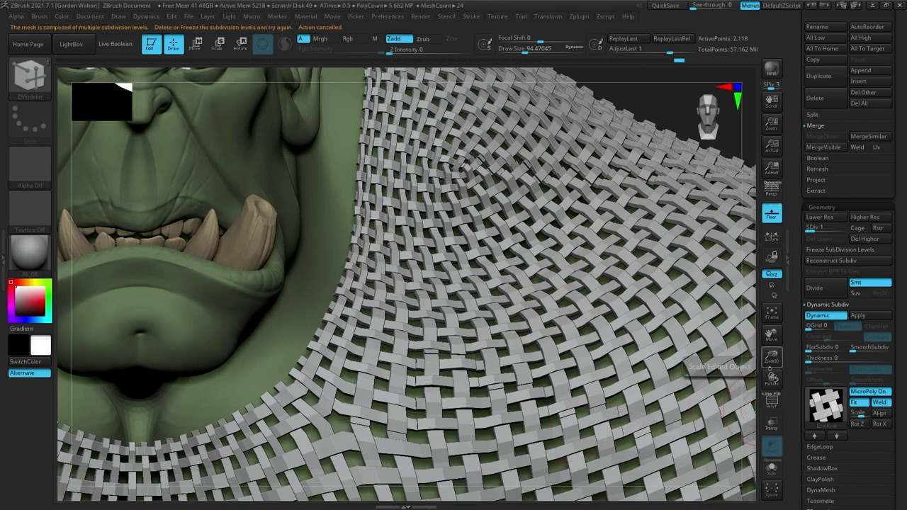
pyautogui.moveTo(770, 335)
pyautogui.mouseDown()
pyautogui.moveTo(801, 204)
pyautogui.moveTo(772, 333)
pyautogui.mouseUp()
pyautogui.press('shift')
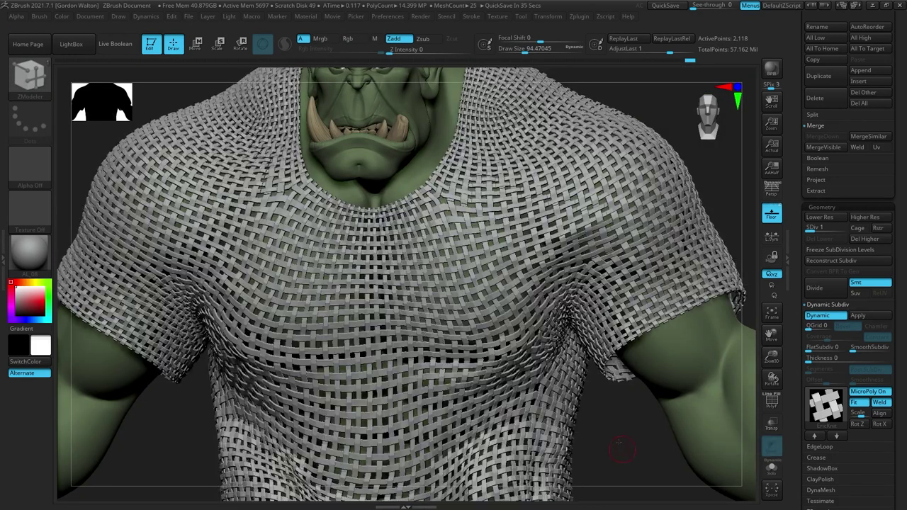
pyautogui.press('d')
pyautogui.press('d')
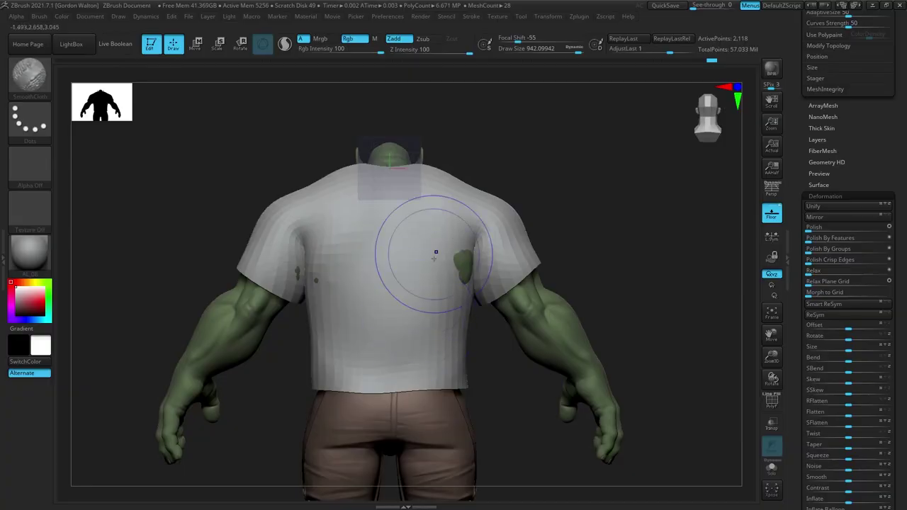
# Smooth the back of the plain shirt with SmoothCloth and use the Inflat brush where the body pokes through.
pyautogui.moveTo(433, 253); pyautogui.dragTo(460, 264)
pyautogui.press('space')
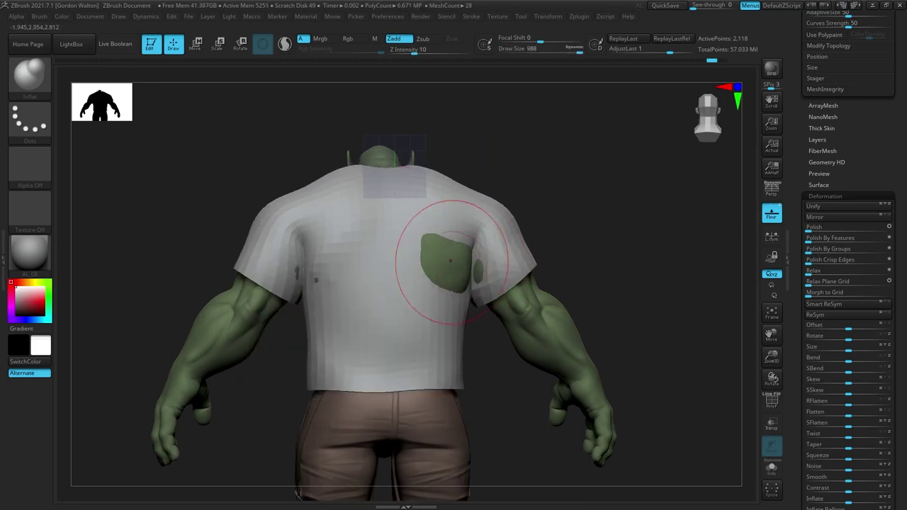
pyautogui.moveTo(328, 280); pyautogui.dragTo(305, 269)
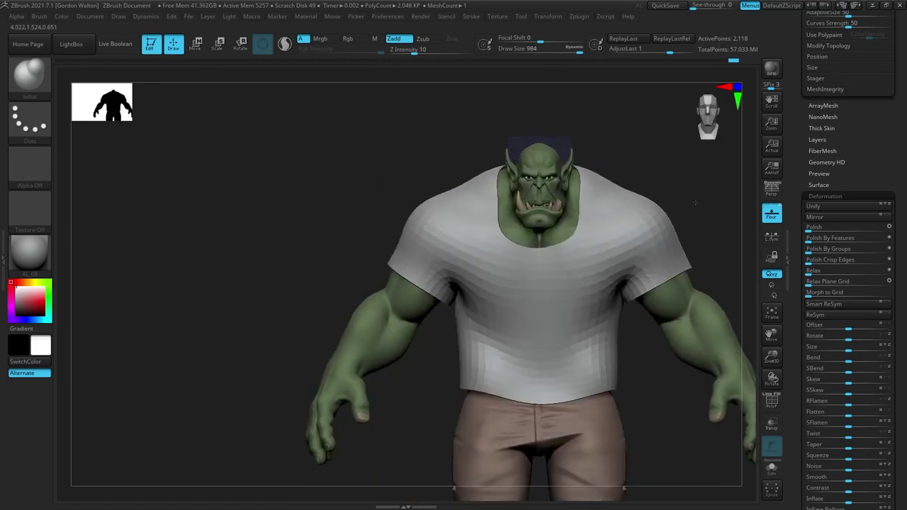
# Check the shirt's polygon wireframe and turn on its MicroPoly to examine the weave on the whole garment.
pyautogui.moveTo(613, 208); pyautogui.dragTo(645, 219)
pyautogui.hotkey('shift', 'f')
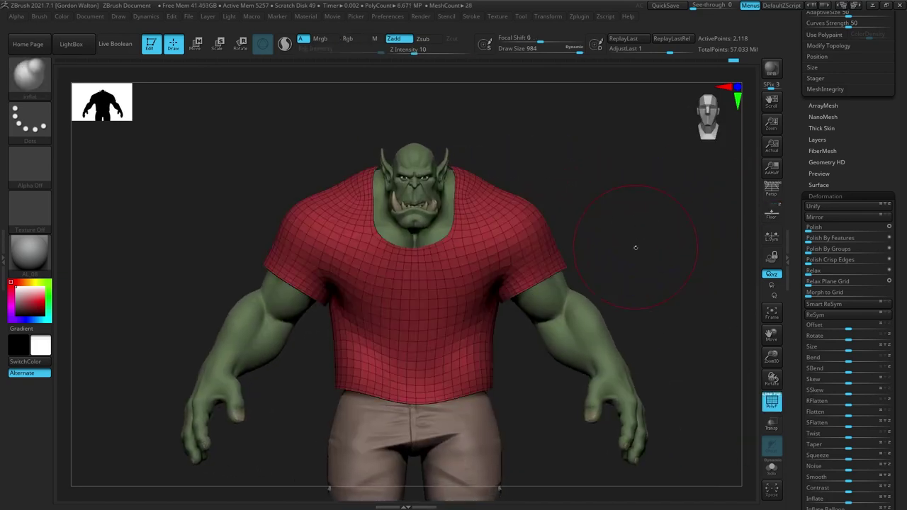
pyautogui.scroll(3, 843, 213)
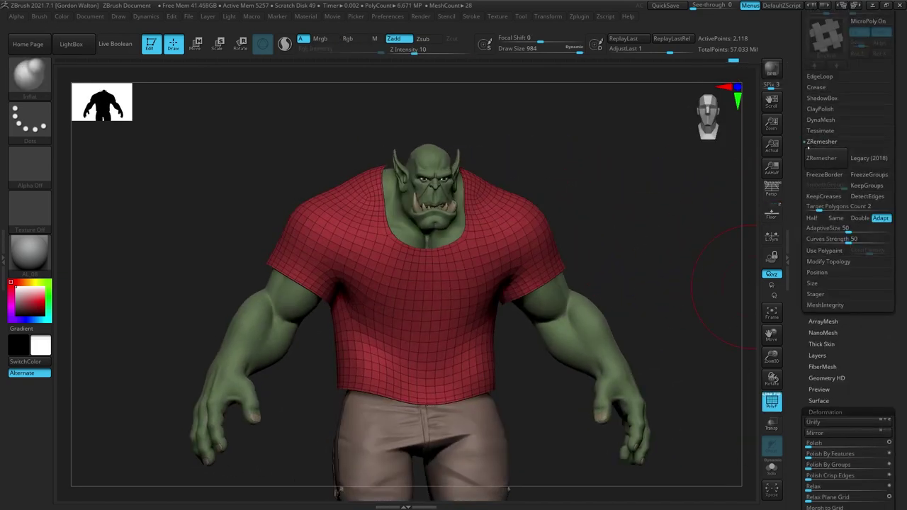
pyautogui.moveTo(801, 186); pyautogui.dragTo(801, 389)
pyautogui.click(868, 224)
pyautogui.hotkey('shift', 'f')
pyautogui.hotkey('shift', 'f')
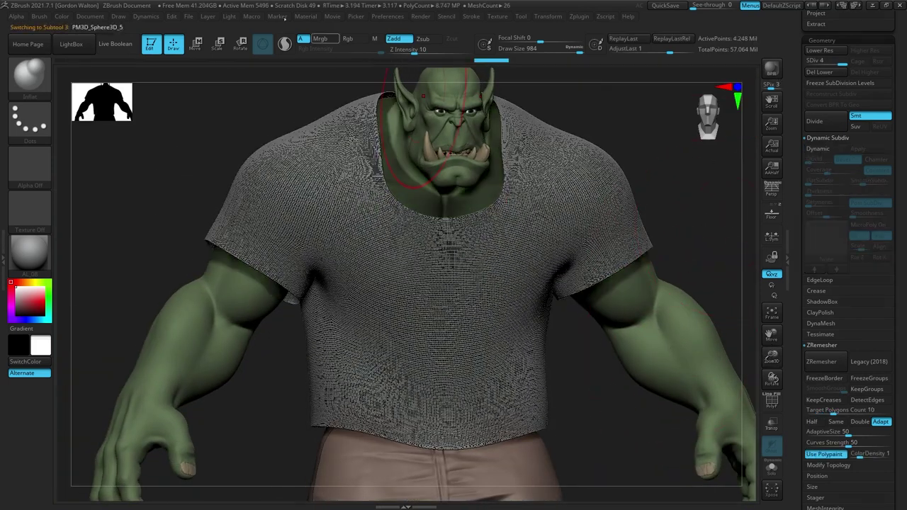
# Run the gravity Dynamics simulation on the plain shirt so the cloth settles over the orc's torso.
pyautogui.click(146, 15)
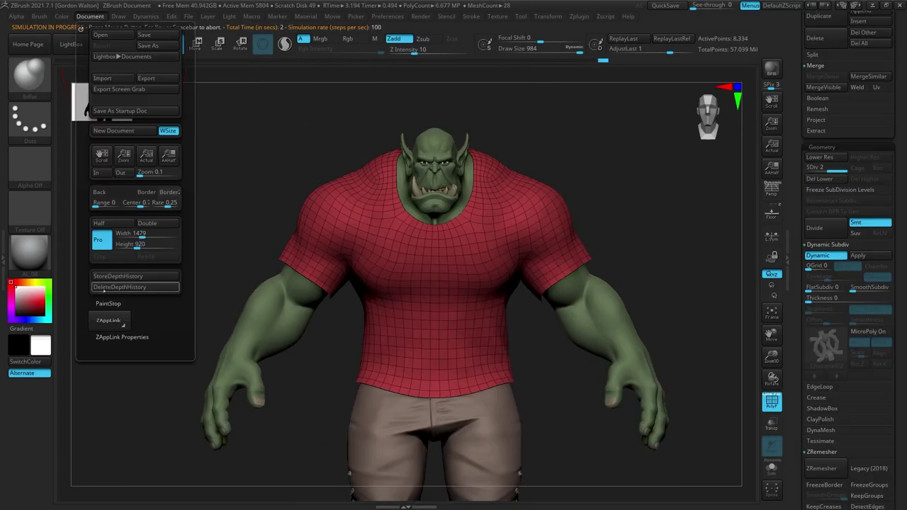
pyautogui.click(145, 15)
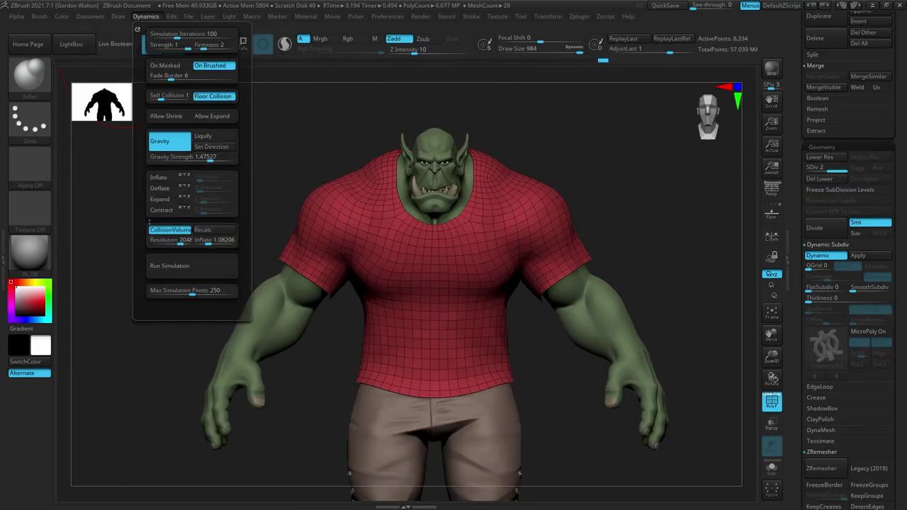
pyautogui.click(163, 269)
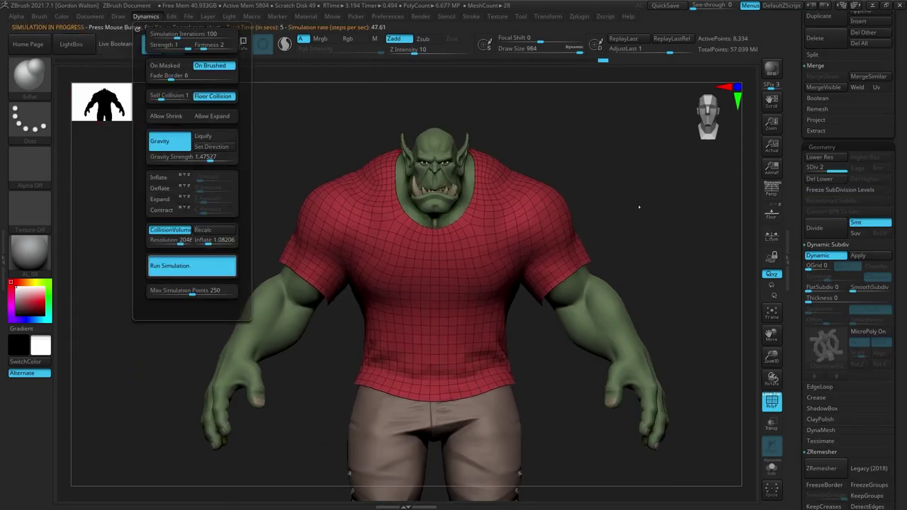
pyautogui.moveTo(672, 215)
pyautogui.mouseDown()
pyautogui.moveTo(609, 206)
pyautogui.moveTo(682, 206)
pyautogui.moveTo(623, 204)
pyautogui.mouseUp()
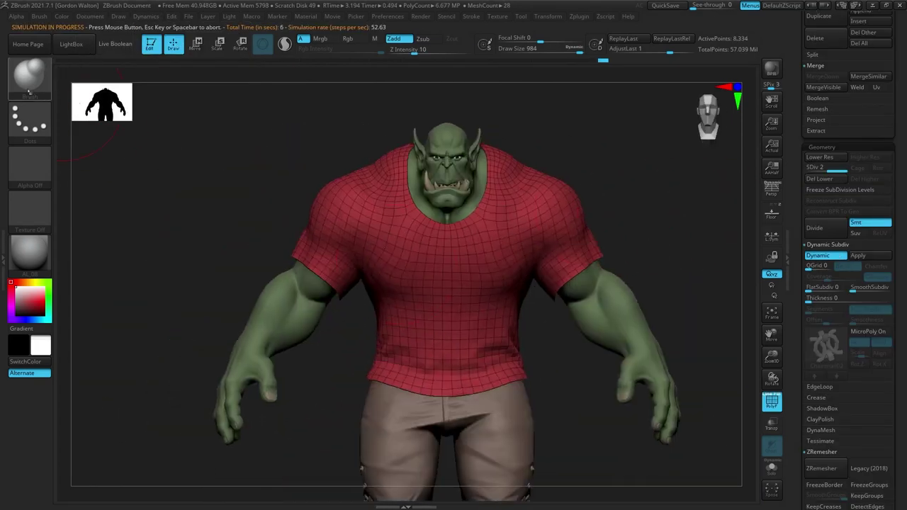
# Divide the shirt to subdivision level 3 and set up the ClothNudge brush with a Z Intensity of 40.
pyautogui.click(37, 97)
pyautogui.click(403, 286)
pyautogui.hotkey('ctrl', 'd')
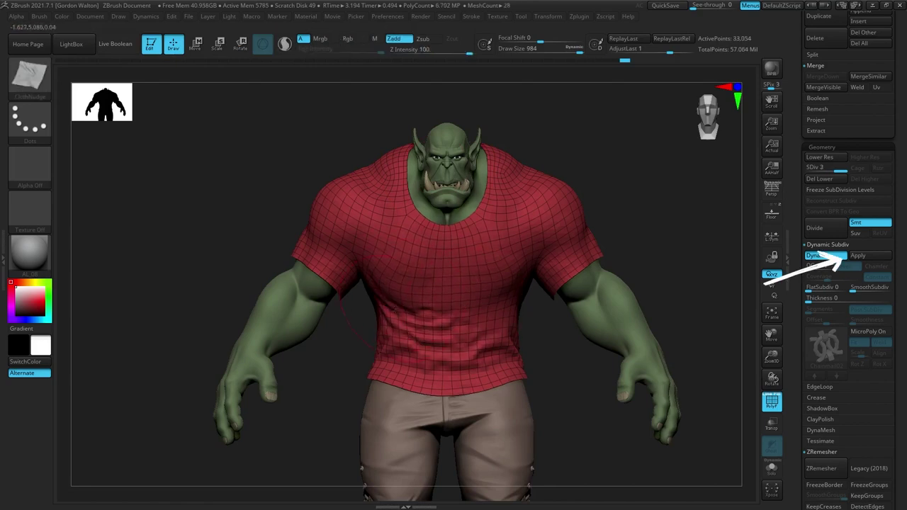
pyautogui.moveTo(599, 250); pyautogui.dragTo(502, 298)
pyautogui.hotkey('ctrl', 'z')
pyautogui.press('space')
pyautogui.moveTo(552, 243); pyautogui.dragTo(581, 243)
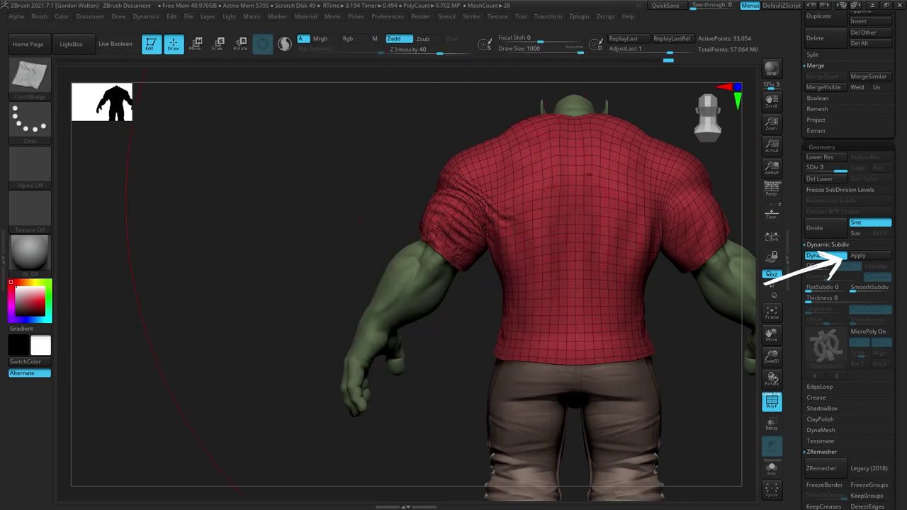
# Reduce the draw size to about 382 and nudge fine wrinkles into the shirt's back and sleeves with ClothNudge.
pyautogui.moveTo(564, 49); pyautogui.dragTo(548, 49)
pyautogui.hotkey('ctrl', 'shift', 'z')
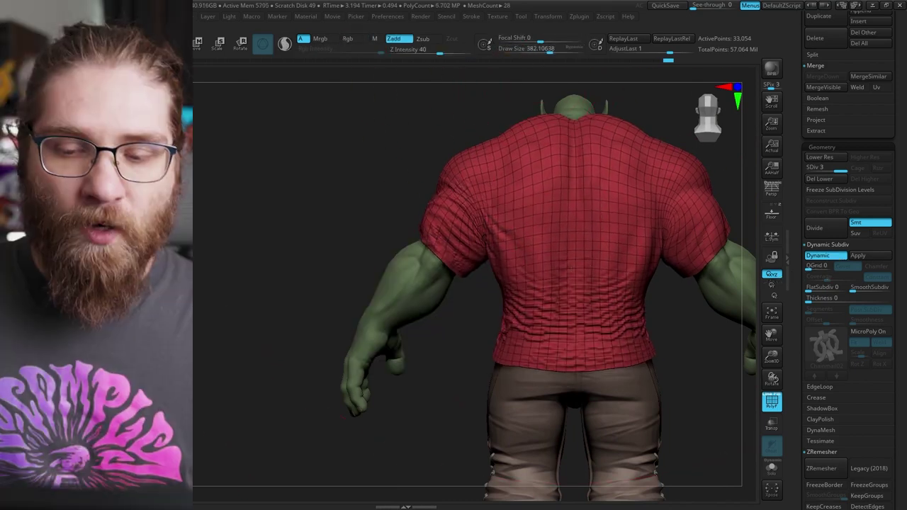
pyautogui.hotkey('ctrl', 'z')
pyautogui.moveTo(510, 222)
pyautogui.mouseDown(button='right')
pyautogui.moveTo(637, 226)
pyautogui.moveTo(538, 241)
pyautogui.mouseUp(button='right')
pyautogui.moveTo(574, 311)
pyautogui.mouseDown()
pyautogui.moveTo(596, 251)
pyautogui.moveTo(630, 283)
pyautogui.mouseUp()
pyautogui.moveTo(631, 283); pyautogui.dragTo(580, 262, button='right')
pyautogui.moveTo(609, 220); pyautogui.dragTo(627, 245)
pyautogui.moveTo(626, 244); pyautogui.dragTo(496, 221, button='right')
pyautogui.hotkey('shift', 'f')
pyautogui.moveTo(441, 376); pyautogui.dragTo(684, 377, button='right')
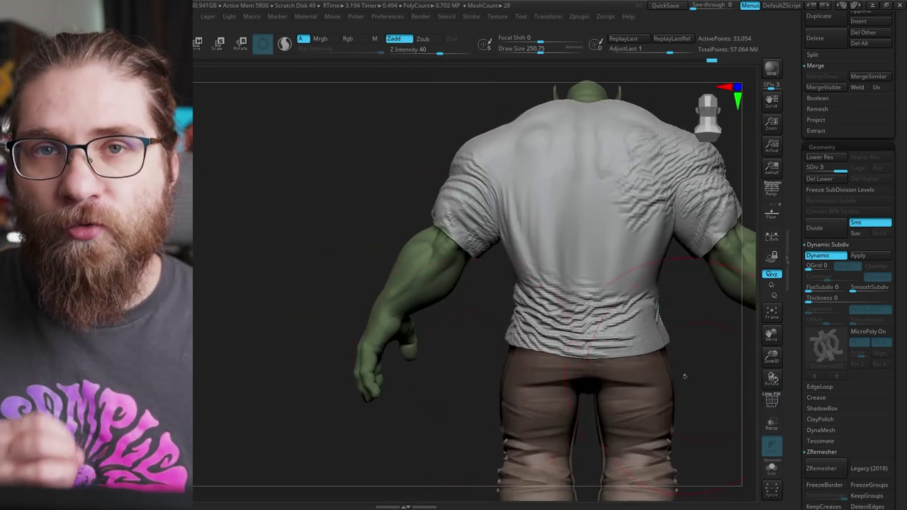
# Switch to the ClothPull brush and pull folds into the front of the shirt.
pyautogui.moveTo(898, 453); pyautogui.dragTo(898, 28)
pyautogui.click(820, 327)
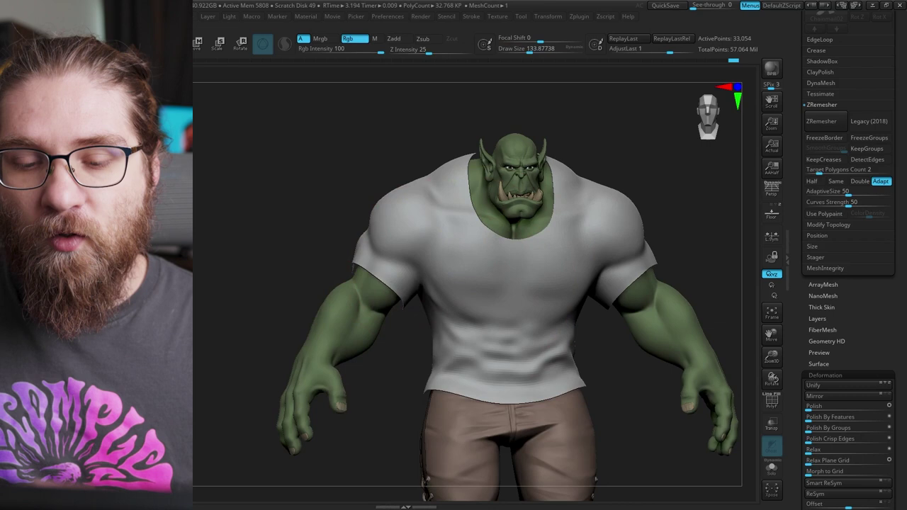
pyautogui.press('b')
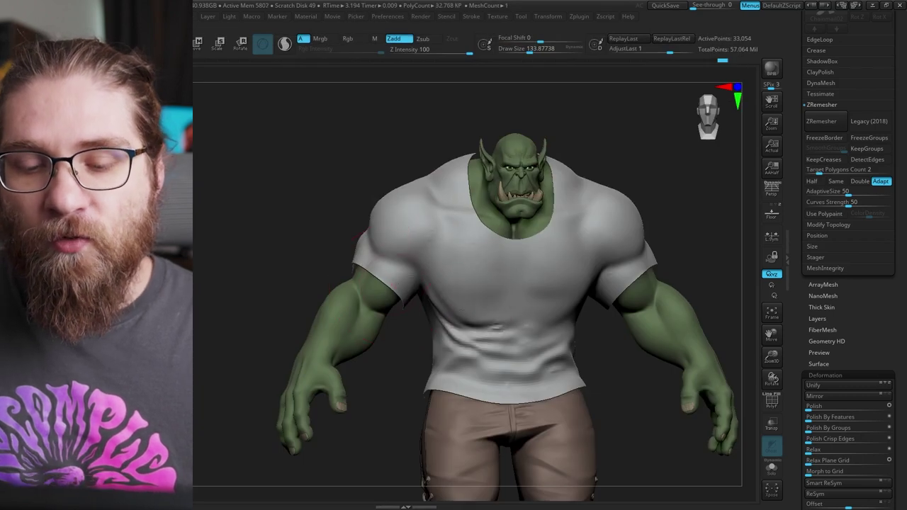
pyautogui.moveTo(666, 267)
pyautogui.mouseDown()
pyautogui.moveTo(499, 298)
pyautogui.moveTo(549, 291)
pyautogui.mouseUp()
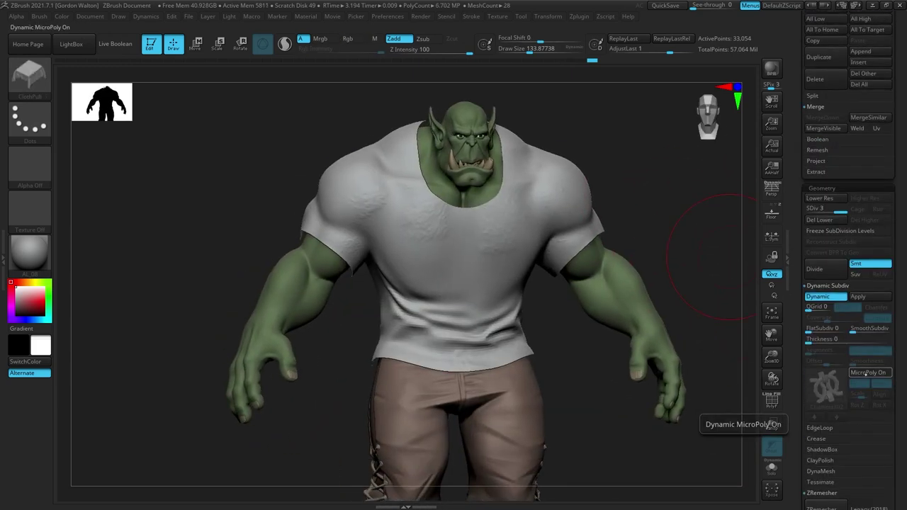
# Turn on MicroPoly for the folded shirt and choose the EricKnit tile.
pyautogui.click(867, 372)
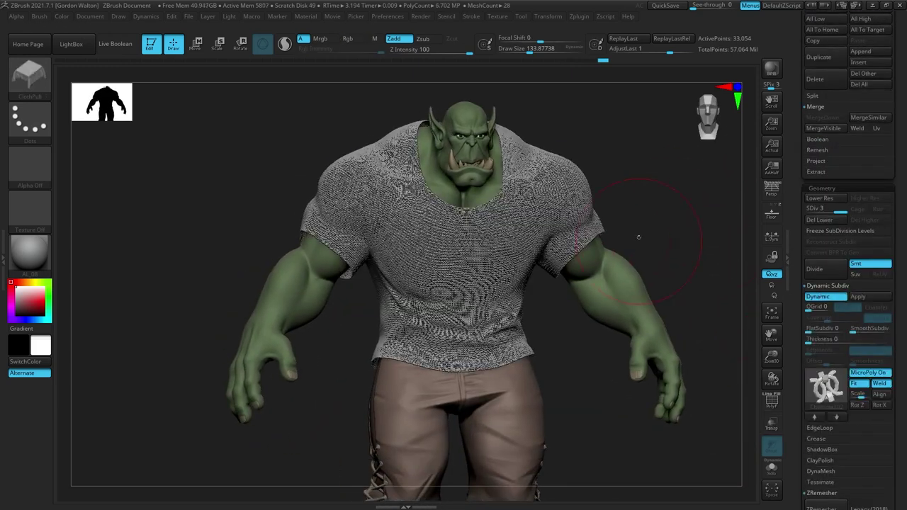
pyautogui.click(825, 388)
pyautogui.click(550, 248)
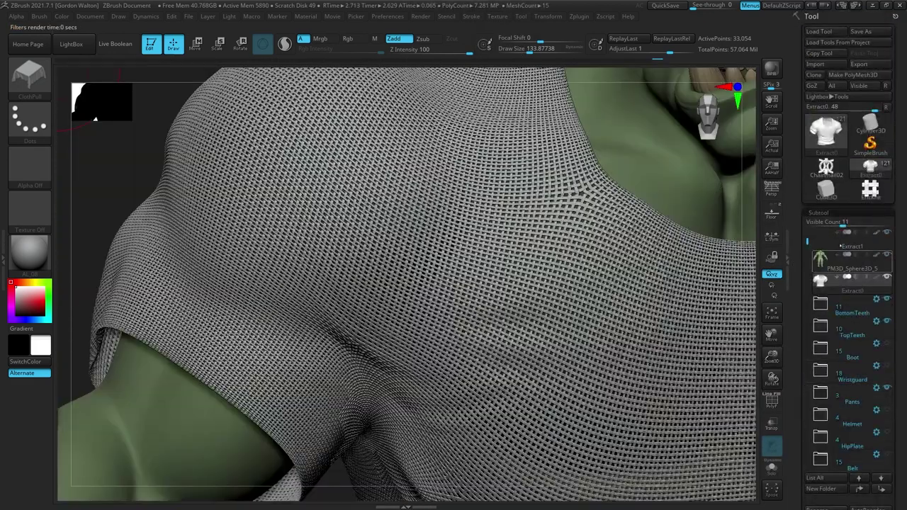
# Open the EricKnit tile, frame it and duplicate its subtool.
pyautogui.click(869, 189)
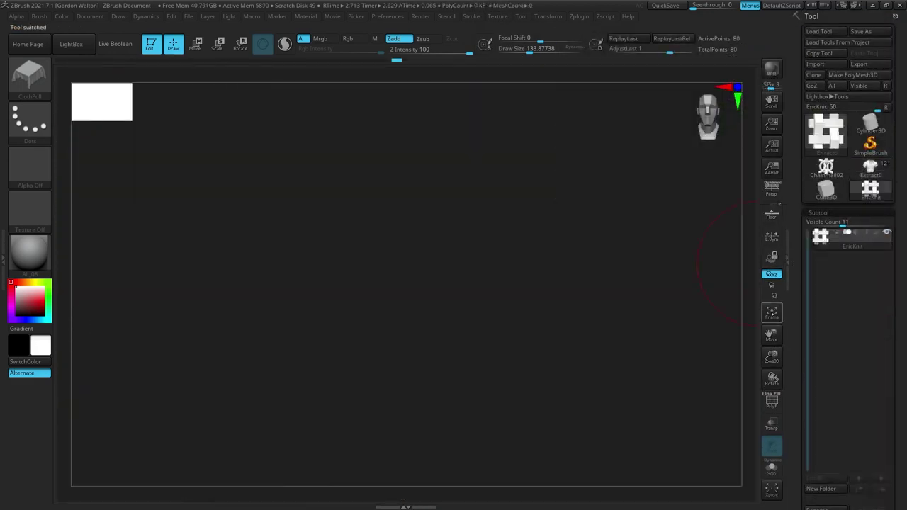
pyautogui.click(771, 312)
pyautogui.keyDown('ctrl'); pyautogui.moveTo(726, 332); pyautogui.dragTo(681, 274, button='right'); pyautogui.keyUp('ctrl')
pyautogui.moveTo(798, 305); pyautogui.dragTo(798, 197)
pyautogui.click(837, 456)
pyautogui.keyDown('alt'); pyautogui.moveTo(633, 266); pyautogui.dragTo(662, 288, button='right'); pyautogui.keyUp('alt')
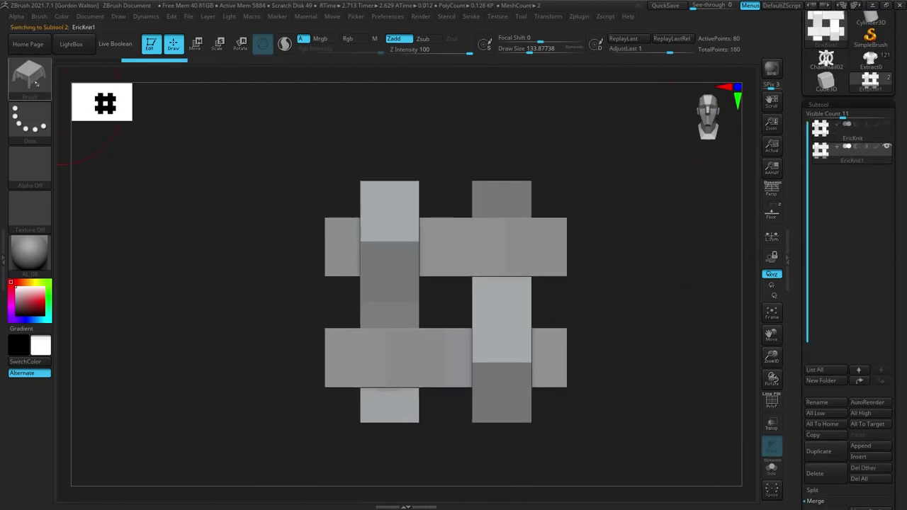
# Bend the strips around the centre of the first tile copy with the Move Topological brush.
pyautogui.click(39, 93)
pyautogui.click(393, 68)
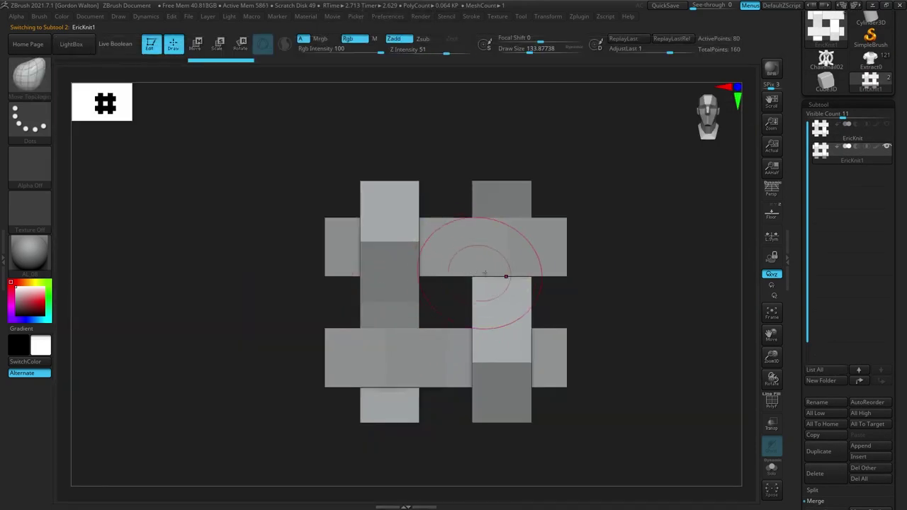
pyautogui.hotkey('shift', 'f')
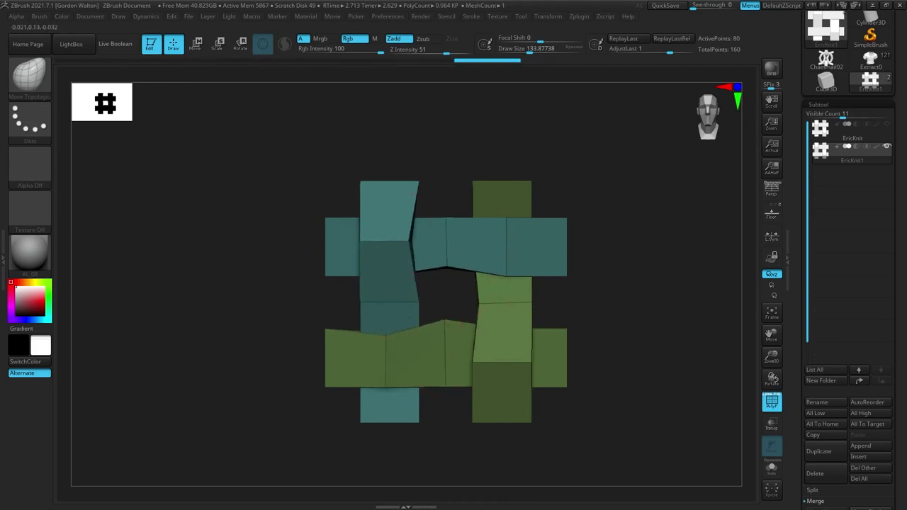
# Duplicate the altered tile twice more, bending the strips of each new copy differently with Move Topological.
pyautogui.click(818, 451)
pyautogui.moveTo(488, 306); pyautogui.dragTo(456, 294)
pyautogui.moveTo(445, 222); pyautogui.dragTo(445, 226)
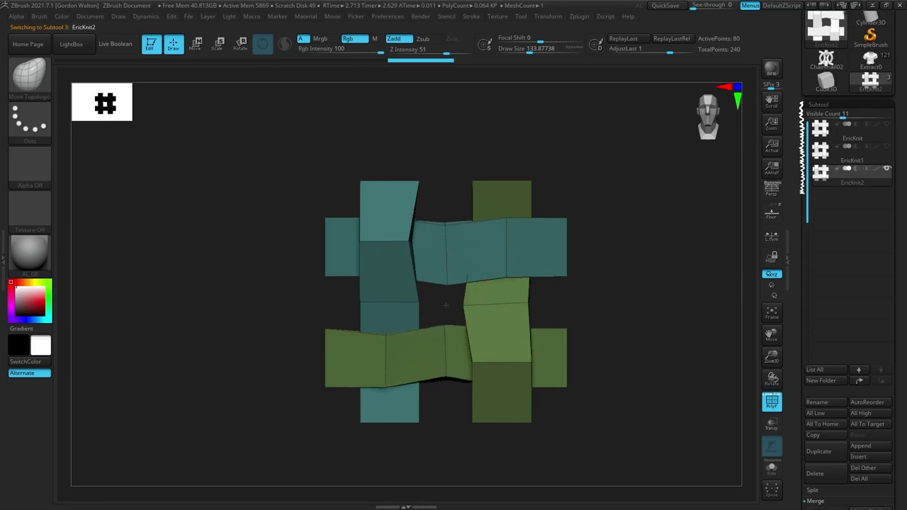
pyautogui.click(819, 450)
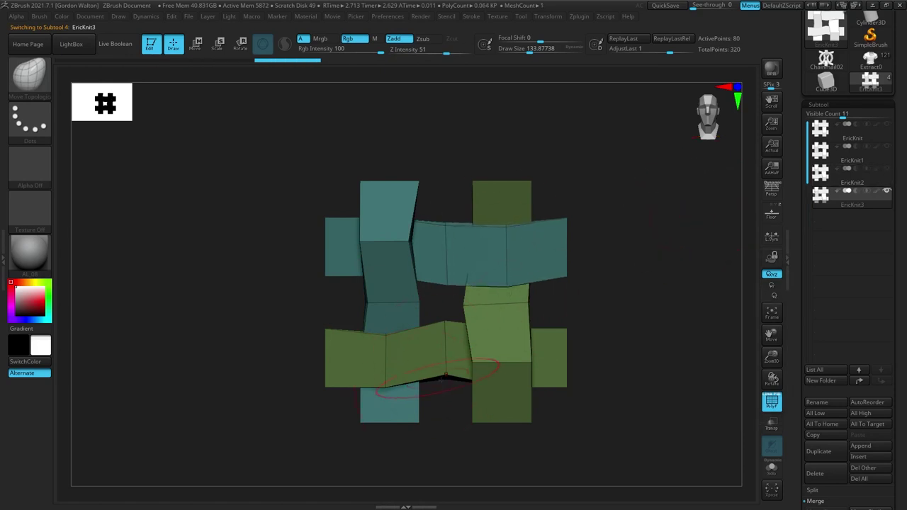
pyautogui.moveTo(520, 366); pyautogui.dragTo(510, 362)
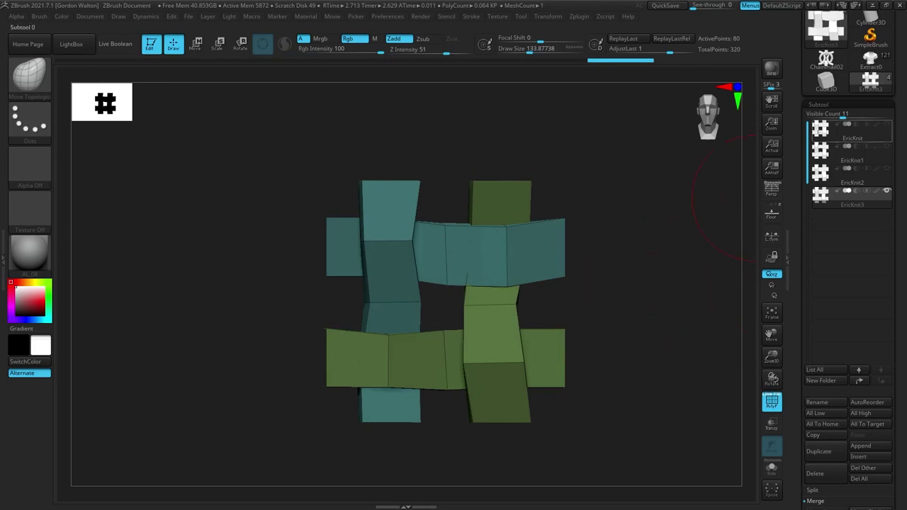
# Make all four EricKnit subtool variants visible and reapply the EricKnit MicroPoly to the orc's shirt.
pyautogui.click(822, 129)
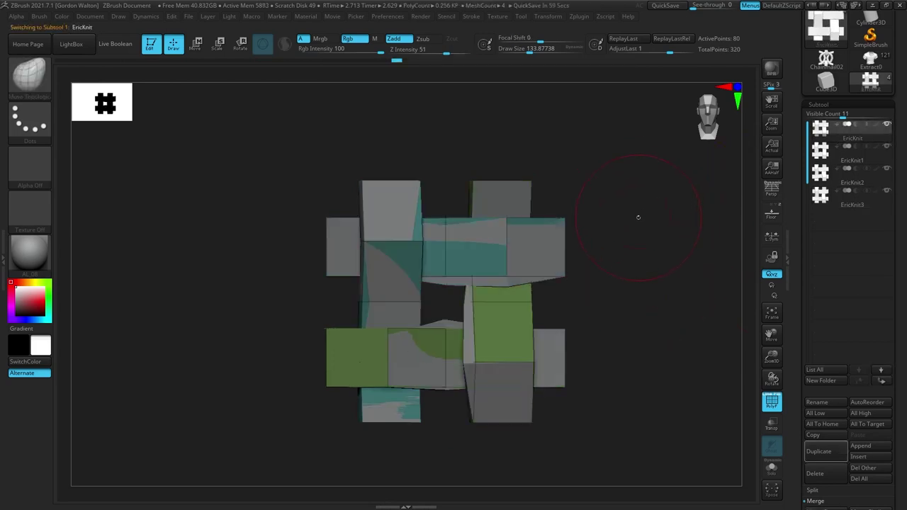
pyautogui.moveTo(853, 175)
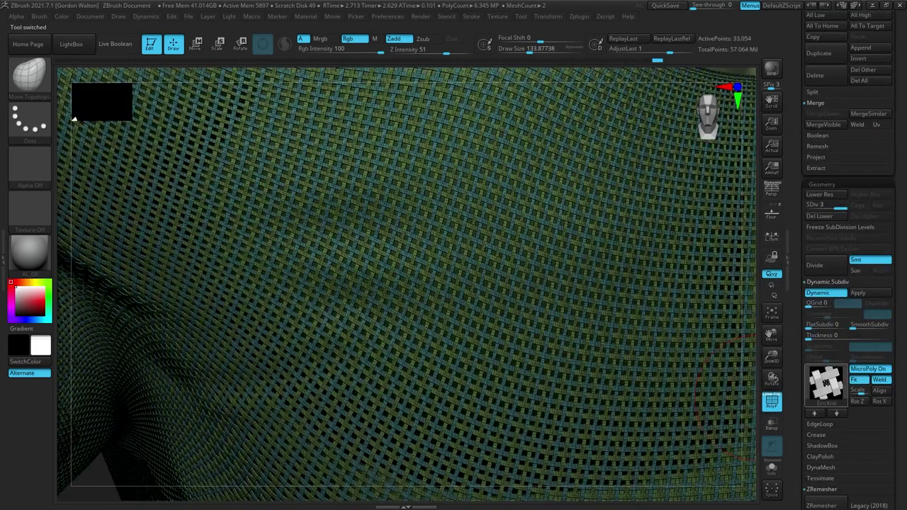
pyautogui.click(825, 383)
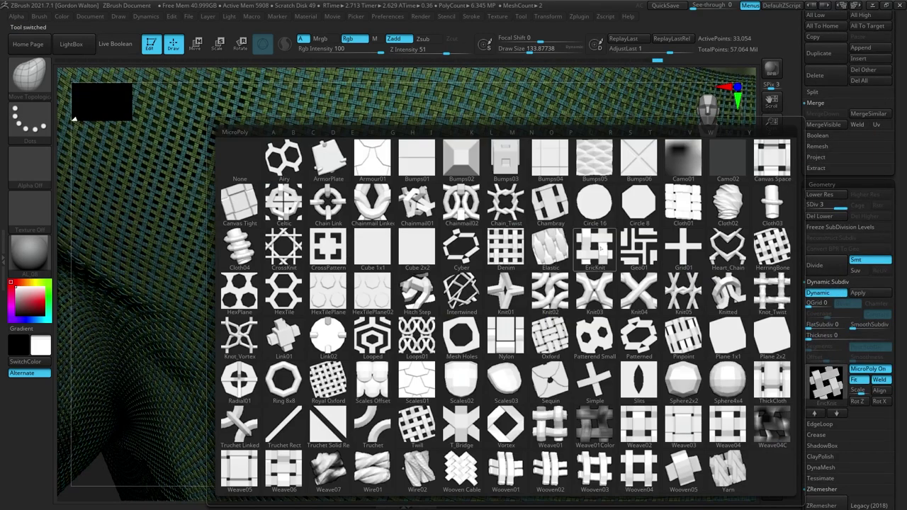
pyautogui.click(599, 247)
pyautogui.press('b')
pyautogui.press('s')
pyautogui.press('c')
pyautogui.hotkey('shift', 'f')
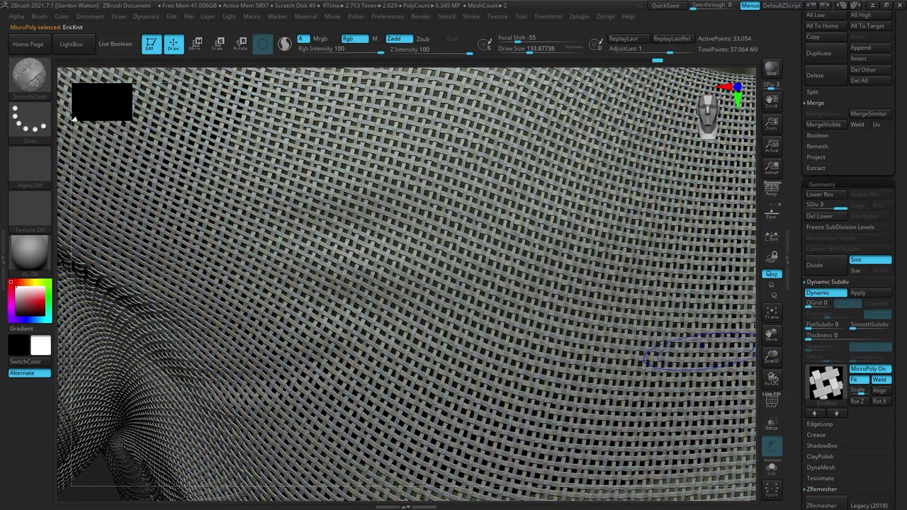
# Lower the shirt to subdivision level 2, refresh its MicroPoly and examine the varied weave across the chest and sleeves.
pyautogui.hotkey('shift', 'd')
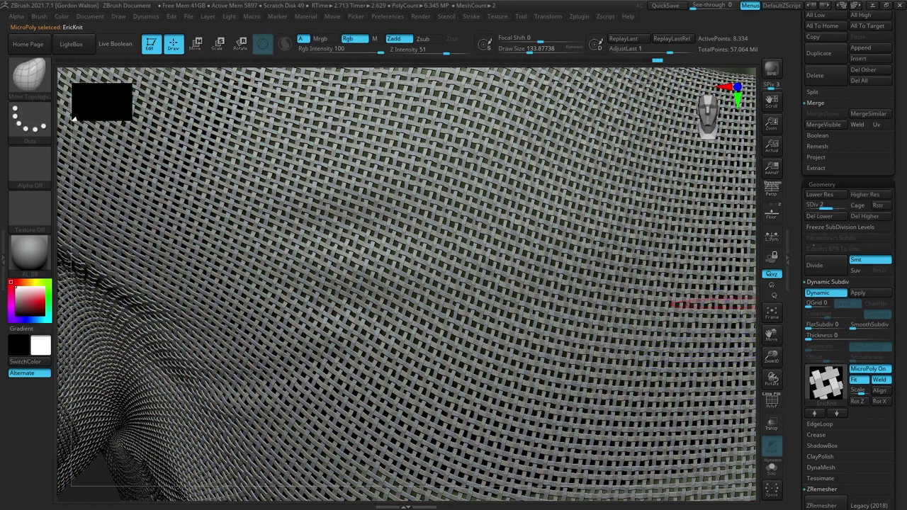
pyautogui.click(868, 369)
pyautogui.click(868, 369)
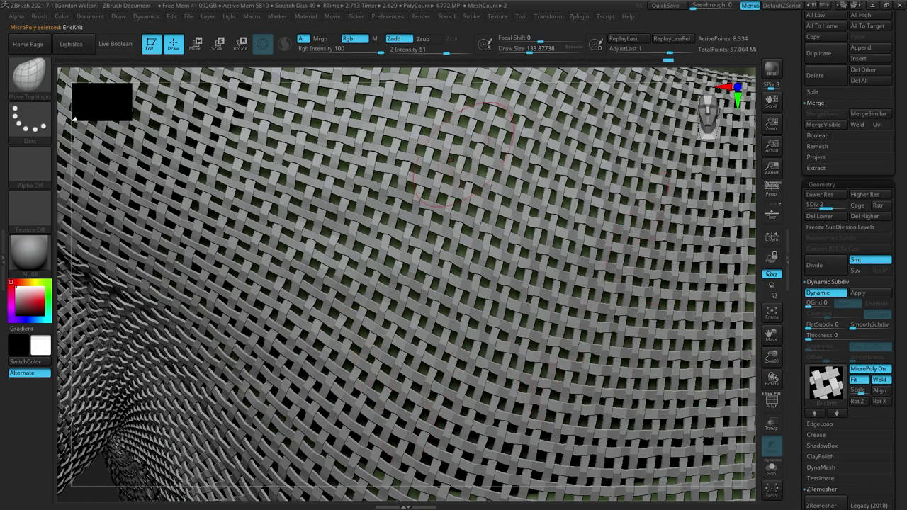
pyautogui.moveTo(765, 361); pyautogui.dragTo(765, 305)
pyautogui.moveTo(578, 329); pyautogui.dragTo(623, 421)
pyautogui.moveTo(771, 358); pyautogui.dragTo(769, 331)
pyautogui.keyDown('alt'); pyautogui.moveTo(505, 328); pyautogui.dragTo(546, 414); pyautogui.keyUp('alt')
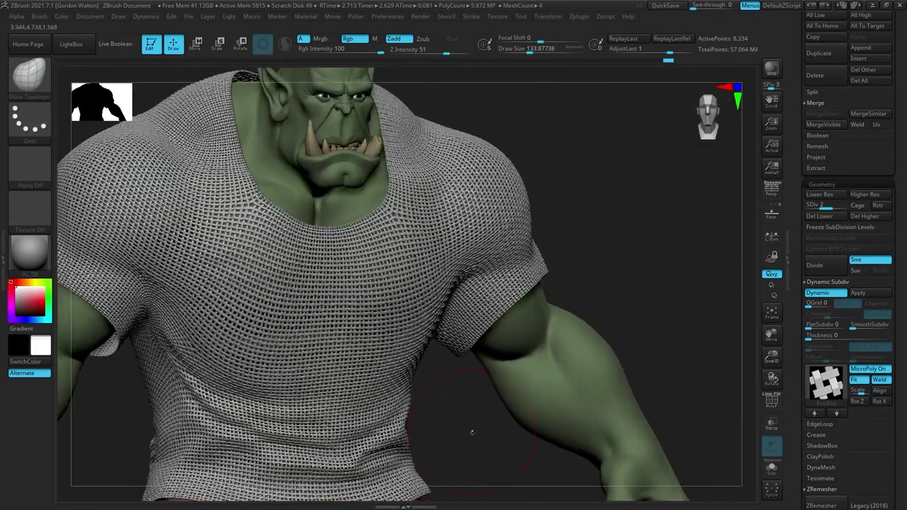
pyautogui.keyDown('alt'); pyautogui.moveTo(475, 436); pyautogui.dragTo(560, 411); pyautogui.keyUp('alt')
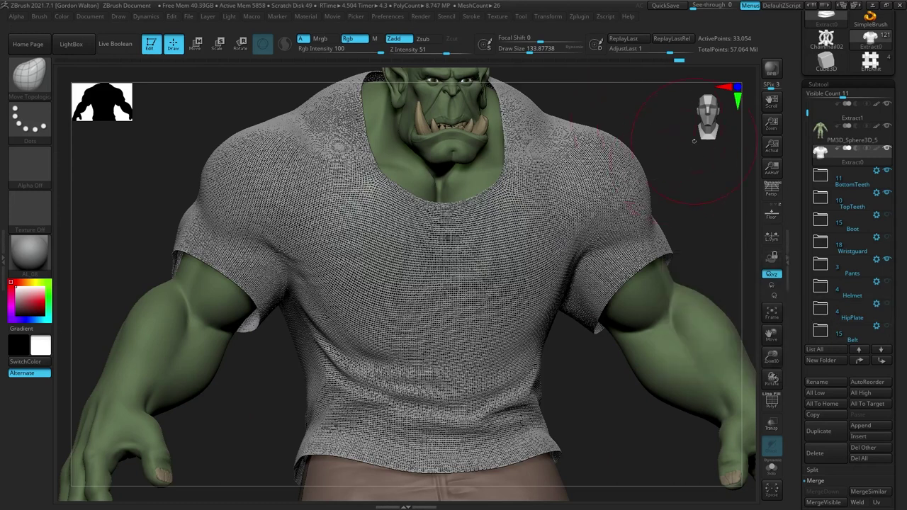
# Duplicate the shirt subtool and turn off Dynamic Subdiv on the copy as a solid backing for the weave.
pyautogui.click(819, 430)
pyautogui.moveTo(796, 300); pyautogui.dragTo(796, 66)
pyautogui.click(821, 437)
pyautogui.moveTo(800, 446); pyautogui.dragTo(800, 373)
pyautogui.moveTo(799, 78); pyautogui.dragTo(799, 499)
# Inspect the layered woven and plain shirts in close-up and render a preview of the fabric.
pyautogui.keyDown('ctrl'); pyautogui.moveTo(597, 328); pyautogui.dragTo(598, 419, button='right'); pyautogui.keyUp('ctrl')
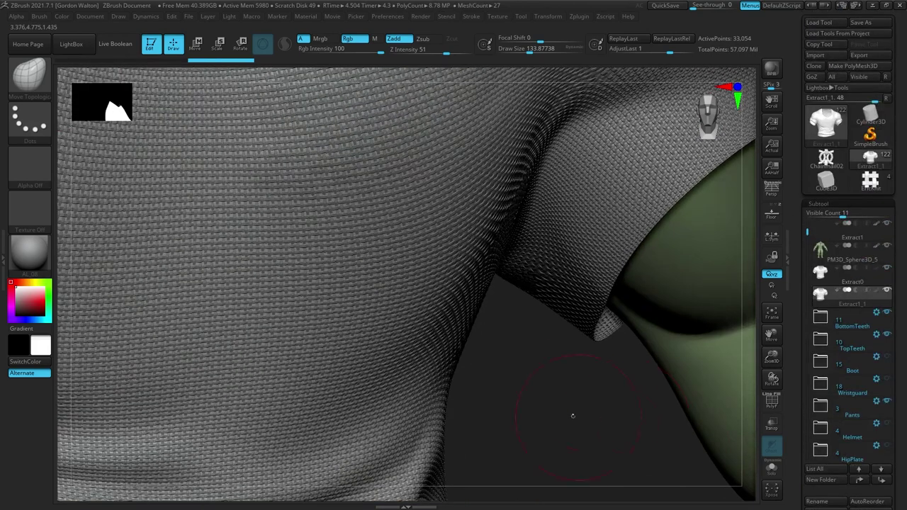
pyautogui.moveTo(771, 335); pyautogui.dragTo(836, 360)
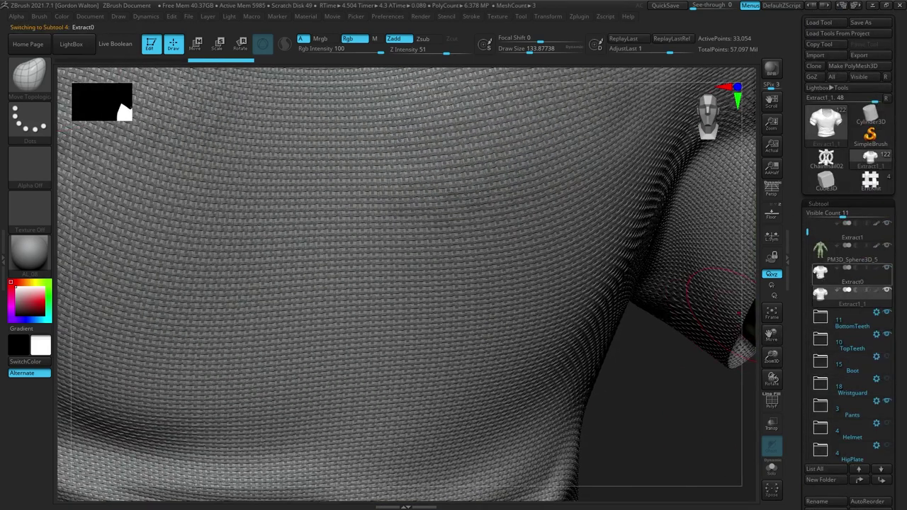
pyautogui.click(829, 276)
pyautogui.click(829, 297)
pyautogui.moveTo(684, 357); pyautogui.dragTo(717, 428)
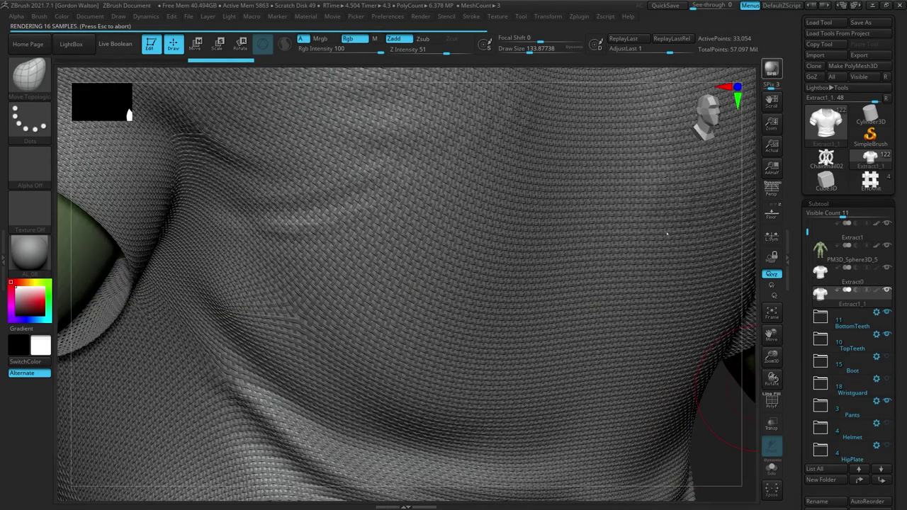
pyautogui.scroll(-10, 794, 259)
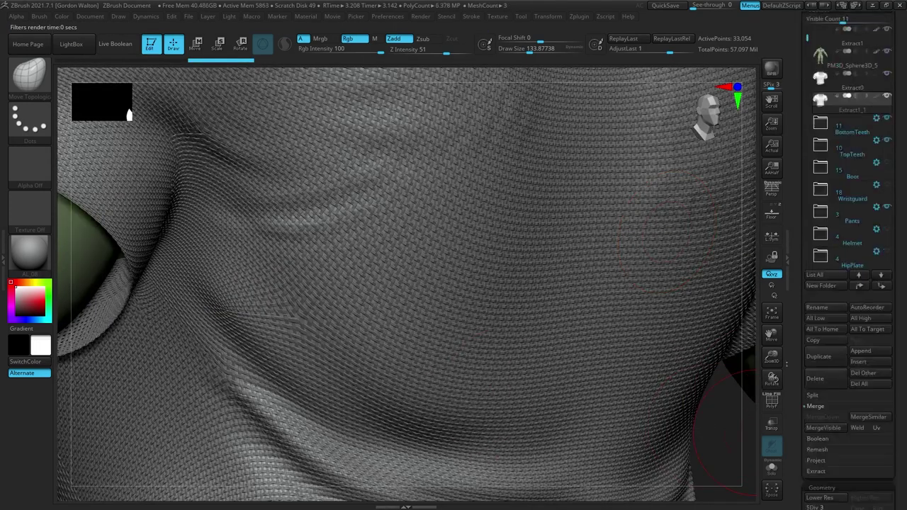
# Inspect the low-poly shirt's wireframe and assign the EricKnit mesh to it as its Micro Mesh.
pyautogui.moveTo(794, 259); pyautogui.dragTo(794, 271)
pyautogui.click(848, 402)
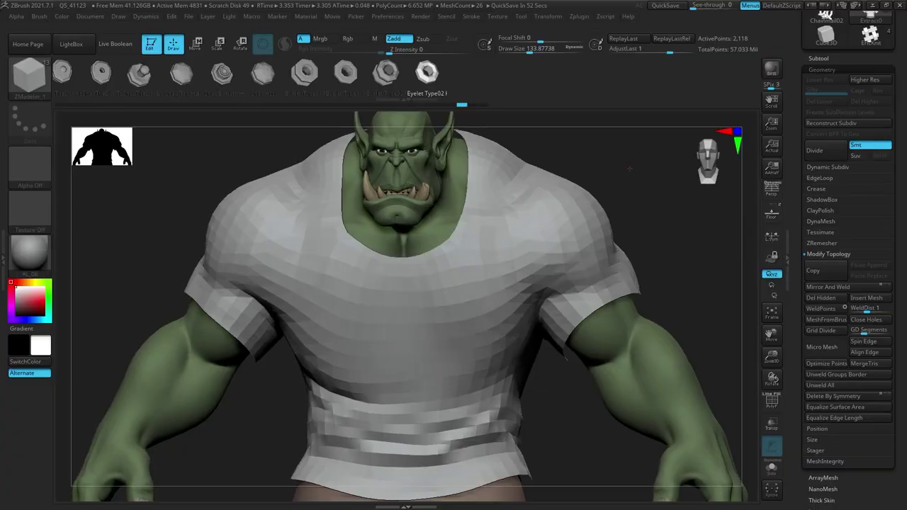
pyautogui.moveTo(630, 169); pyautogui.dragTo(633, 186)
pyautogui.hotkey('shift', 'f')
pyautogui.hotkey('shift', 'f')
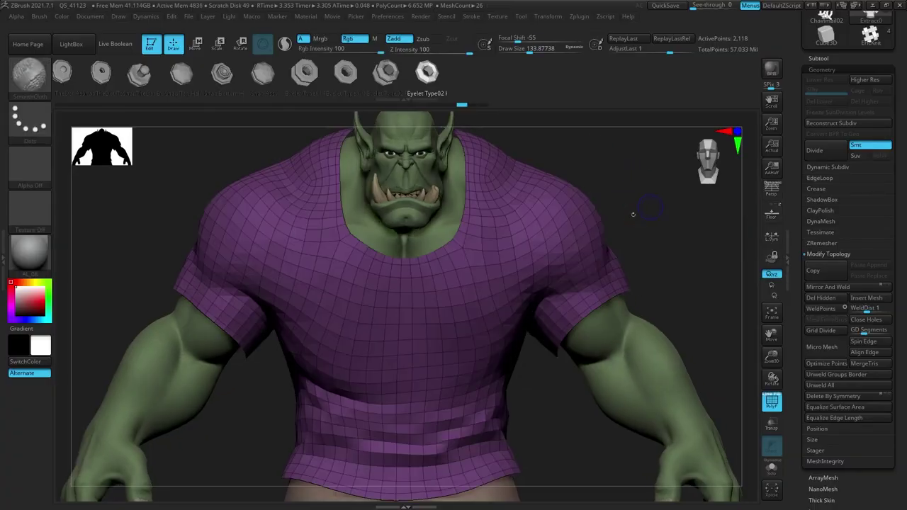
pyautogui.moveTo(631, 220); pyautogui.dragTo(635, 227)
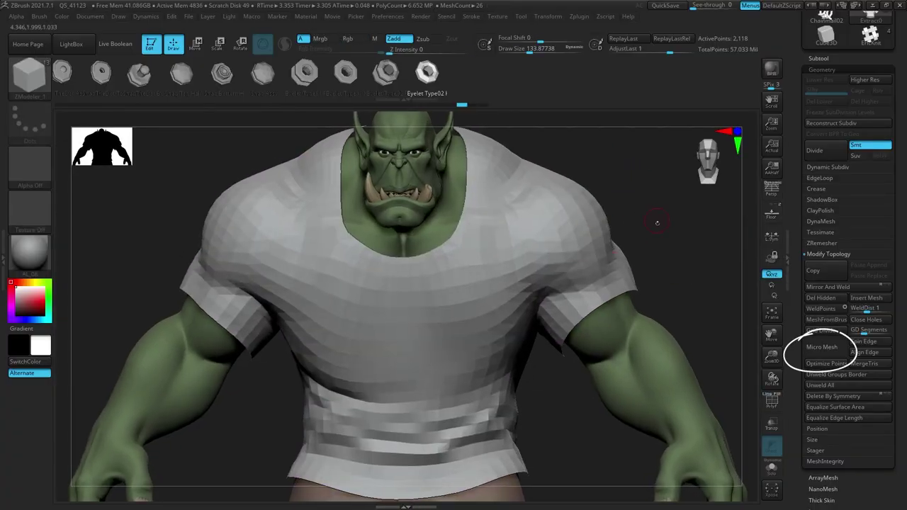
pyautogui.click(820, 347)
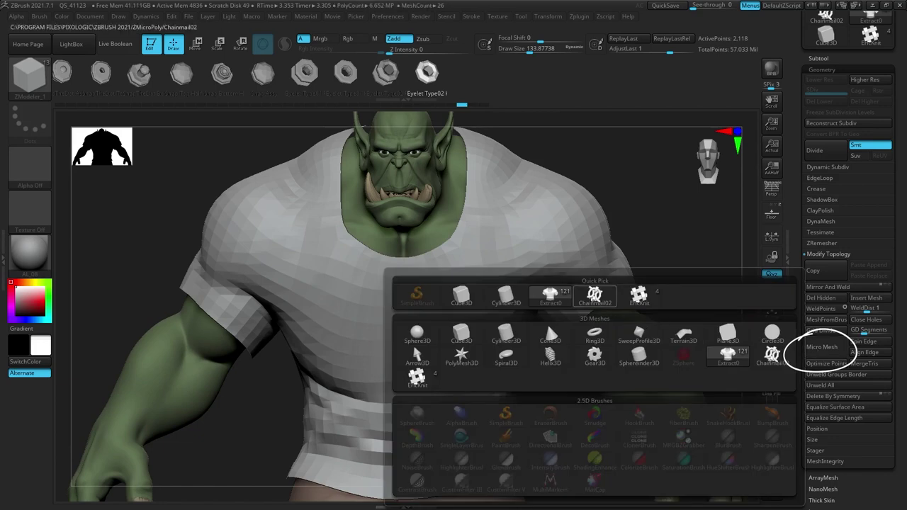
pyautogui.click(638, 295)
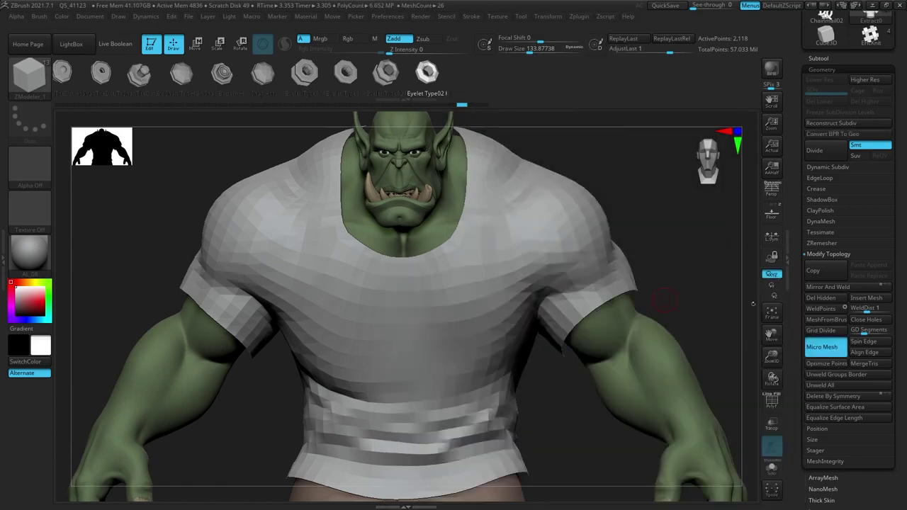
# Check that Draw MicroMesh is enabled in the render properties.
pyautogui.moveTo(727, 287)
pyautogui.mouseDown()
pyautogui.moveTo(701, 291)
pyautogui.moveTo(719, 289)
pyautogui.moveTo(706, 276)
pyautogui.mouseUp()
pyautogui.click(394, 17)
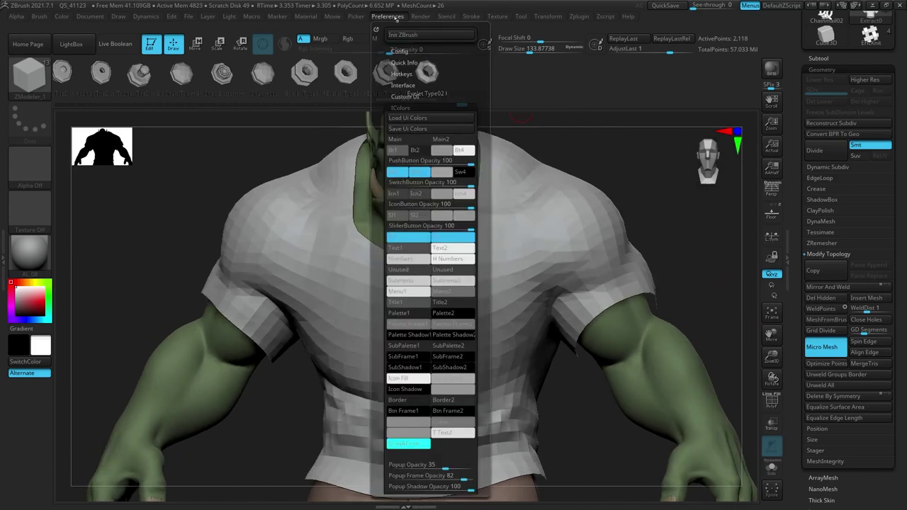
pyautogui.click(420, 16)
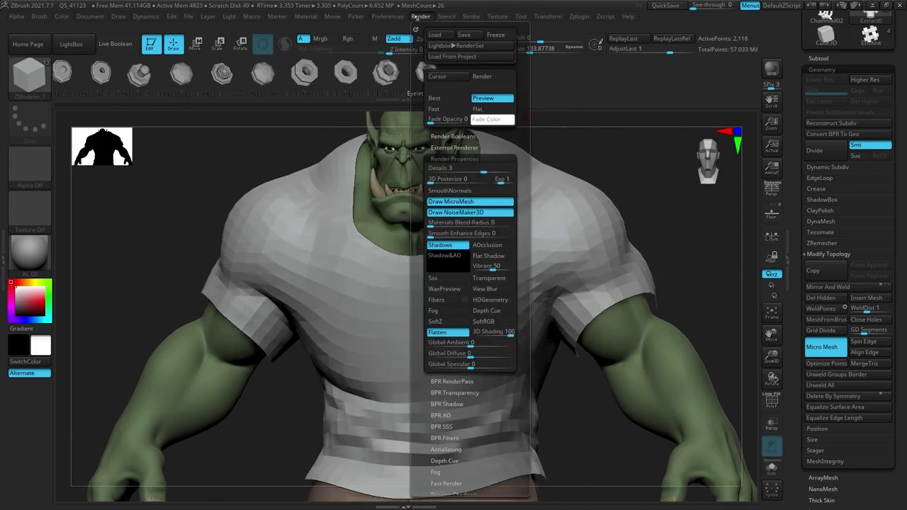
pyautogui.click(422, 19)
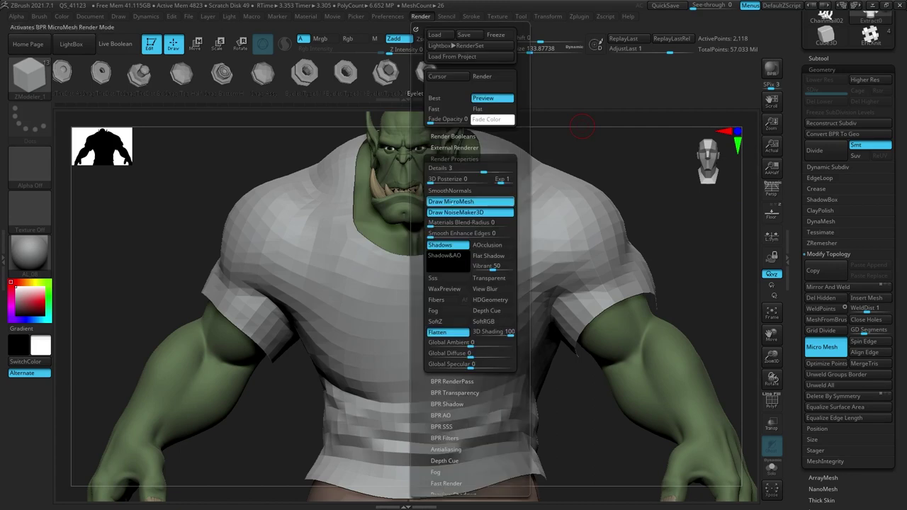
pyautogui.click(461, 201)
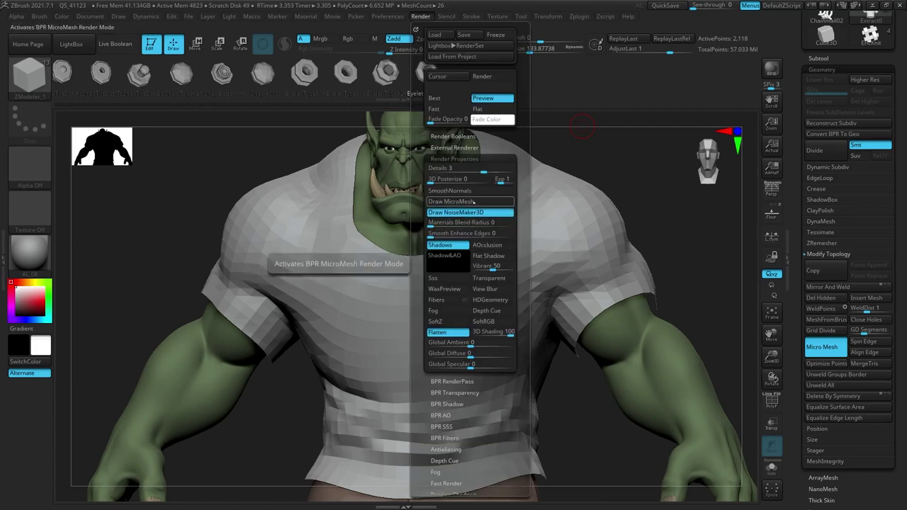
pyautogui.click(471, 202)
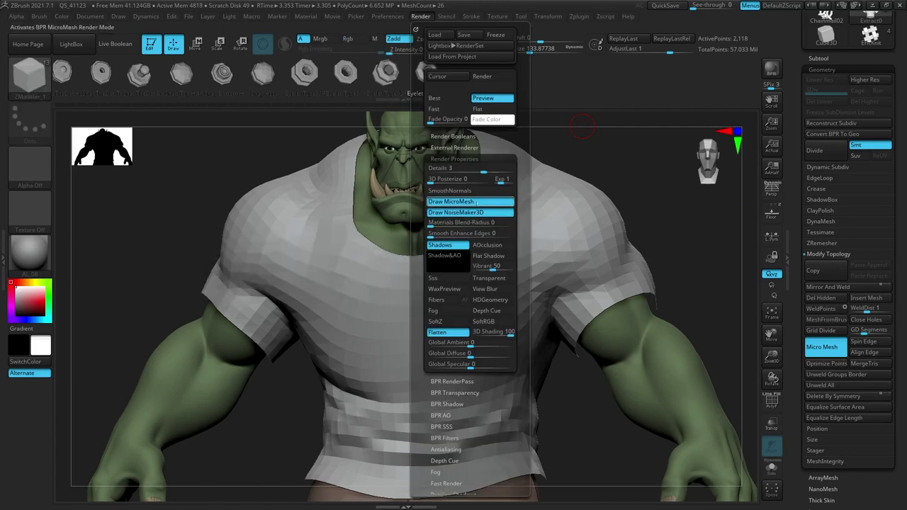
pyautogui.click(473, 202)
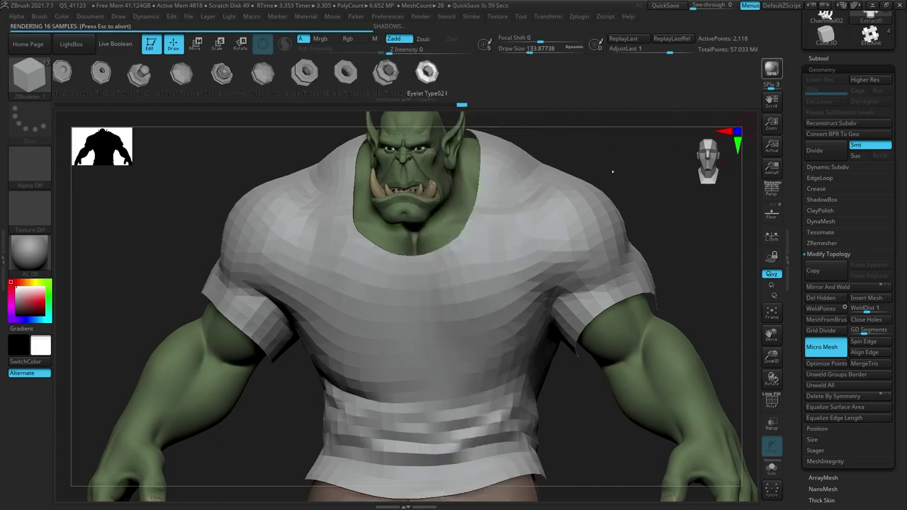
# Run a BPR render of the shirt's Micro Mesh and convert the result to real geometry.
pyautogui.keyDown('alt'); pyautogui.moveTo(680, 253); pyautogui.dragTo(649, 259); pyautogui.keyUp('alt')
pyautogui.hotkey('ctrl', 'd')
pyautogui.hotkey('ctrl', 'd')
pyautogui.hotkey('shift', 'r')
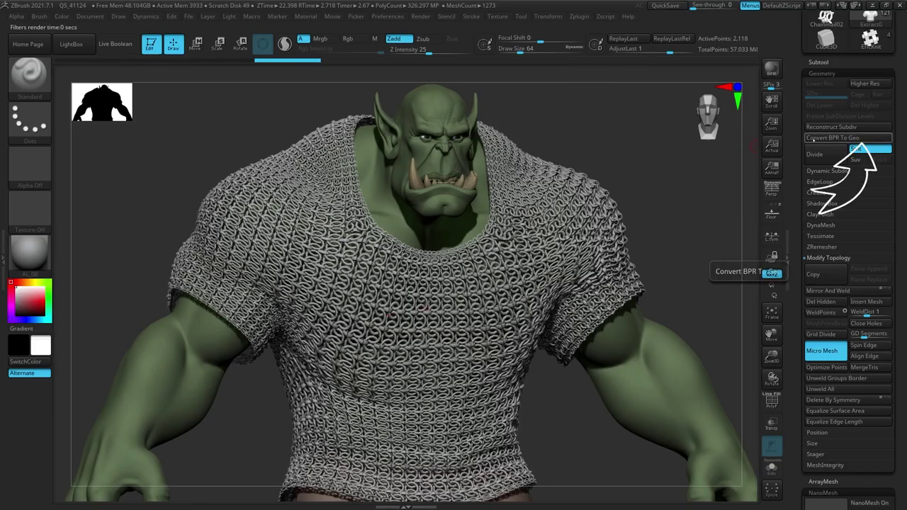
pyautogui.click(813, 139)
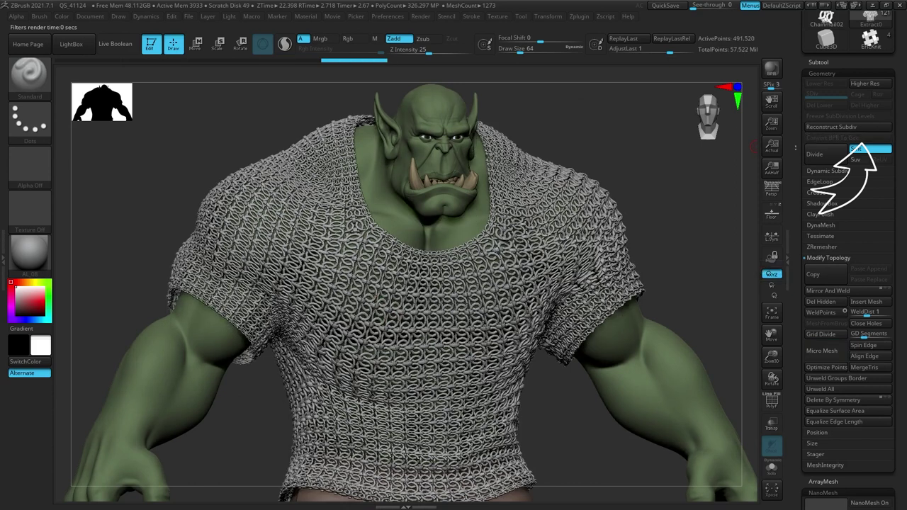
# Hide all other subtools so that only the converted knit shirt is displayed.
pyautogui.moveTo(795, 148); pyautogui.dragTo(796, 185)
pyautogui.click(818, 115)
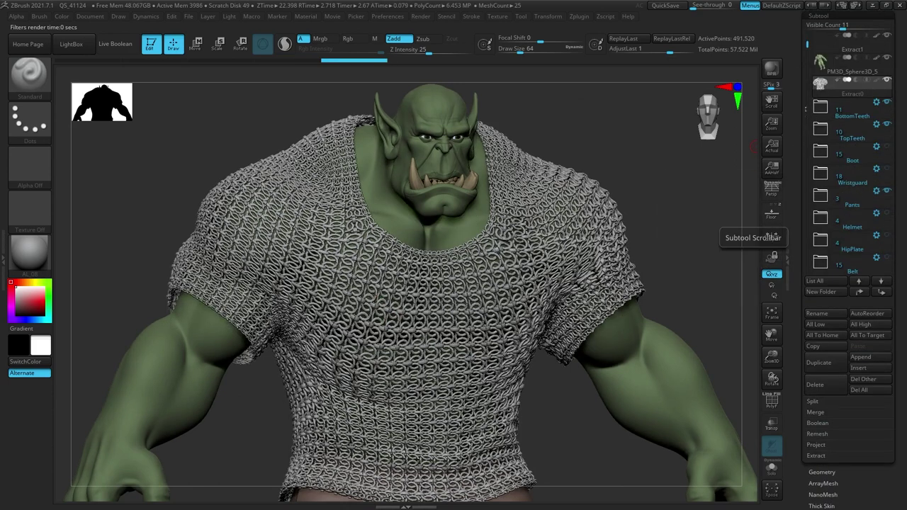
pyautogui.keyDown('shift'); pyautogui.click(886, 80); pyautogui.keyUp('shift')
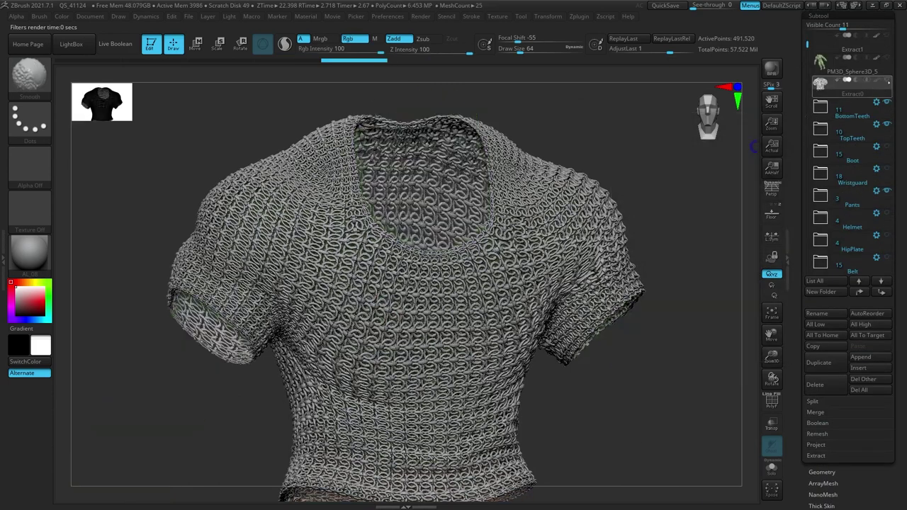
# Examine the converted knit shirt's geometry and polyframe from several angles and in close-up.
pyautogui.keyDown('alt'); pyautogui.moveTo(706, 234); pyautogui.dragTo(751, 205); pyautogui.keyUp('alt')
pyautogui.hotkey('shift', 'f')
pyautogui.moveTo(504, 287); pyautogui.dragTo(583, 305, button='right')
pyautogui.press('space')
pyautogui.moveTo(590, 283); pyautogui.dragTo(577, 283)
pyautogui.moveTo(772, 357)
pyautogui.mouseDown()
pyautogui.moveTo(785, 441)
pyautogui.moveTo(785, 433)
pyautogui.mouseUp()
pyautogui.moveTo(715, 415); pyautogui.dragTo(631, 405)
pyautogui.moveTo(772, 357); pyautogui.dragTo(772, 276)
pyautogui.keyDown('alt'); pyautogui.moveTo(746, 340); pyautogui.dragTo(694, 408); pyautogui.keyUp('alt')
pyautogui.hotkey('shift', 'f')
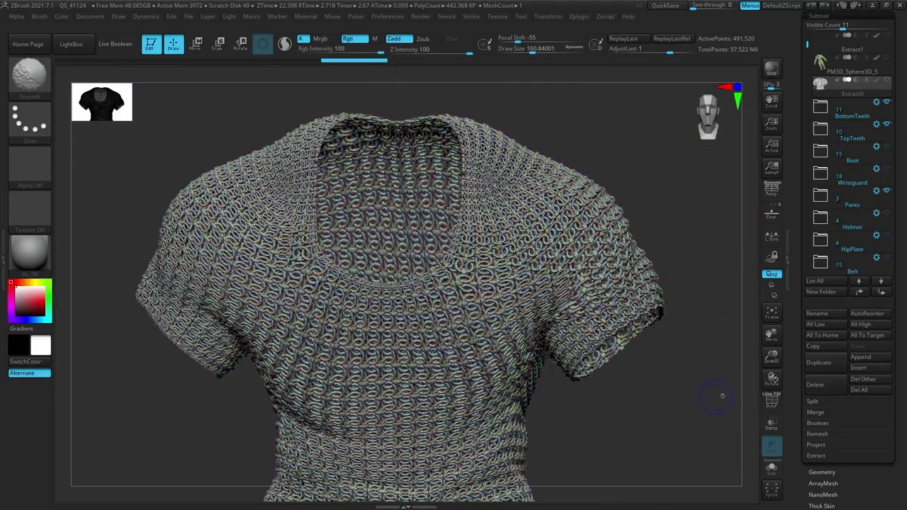
pyautogui.moveTo(771, 356); pyautogui.dragTo(718, 380)
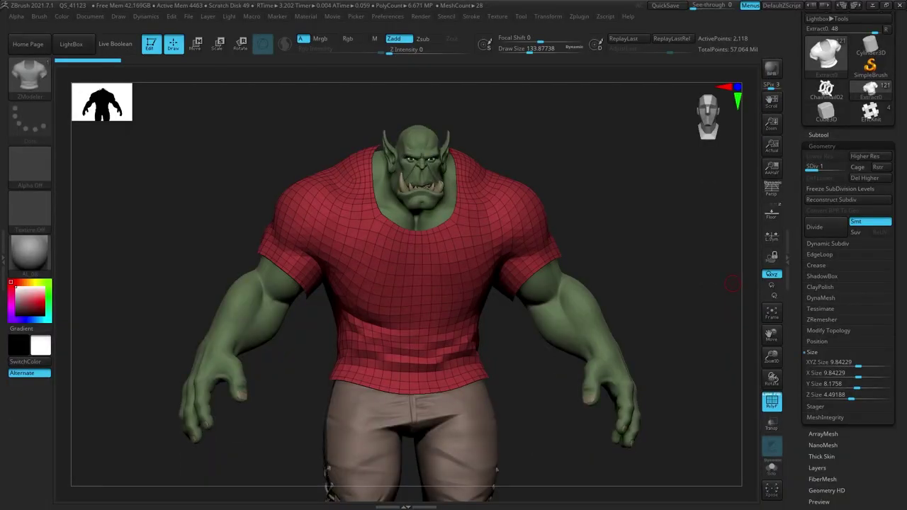
# Open the shirt's NanoMesh settings and insert a NanoMesh on all polygons with ZModeler.
pyautogui.keyDown('alt'); pyautogui.moveTo(719, 306); pyautogui.dragTo(714, 361); pyautogui.keyUp('alt')
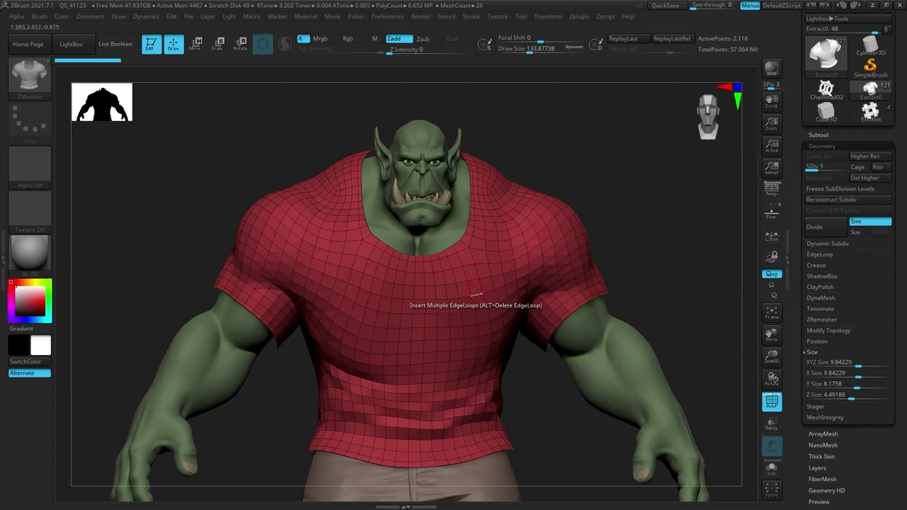
pyautogui.click(821, 146)
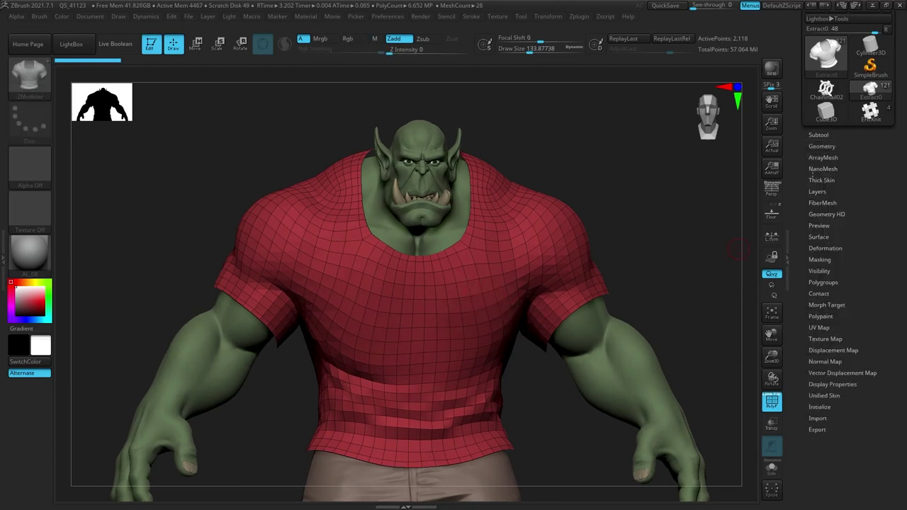
pyautogui.click(821, 168)
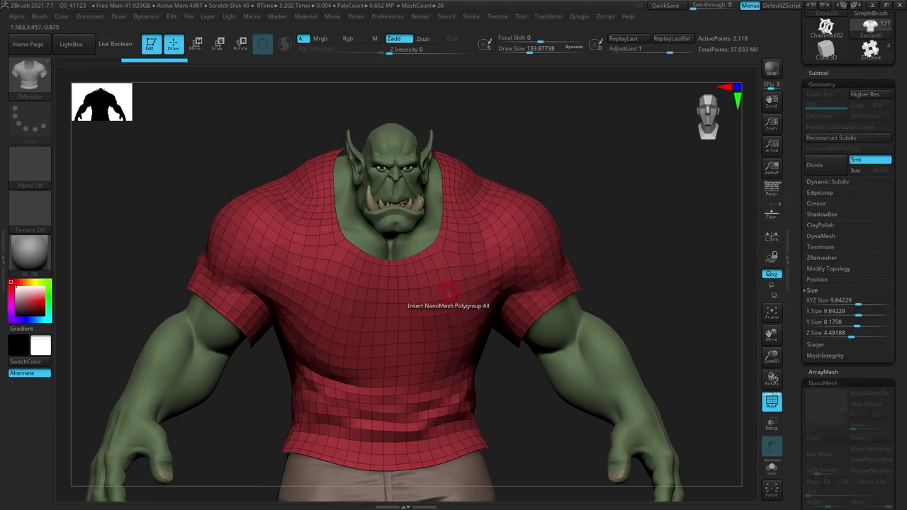
pyautogui.rightClick(431, 277)
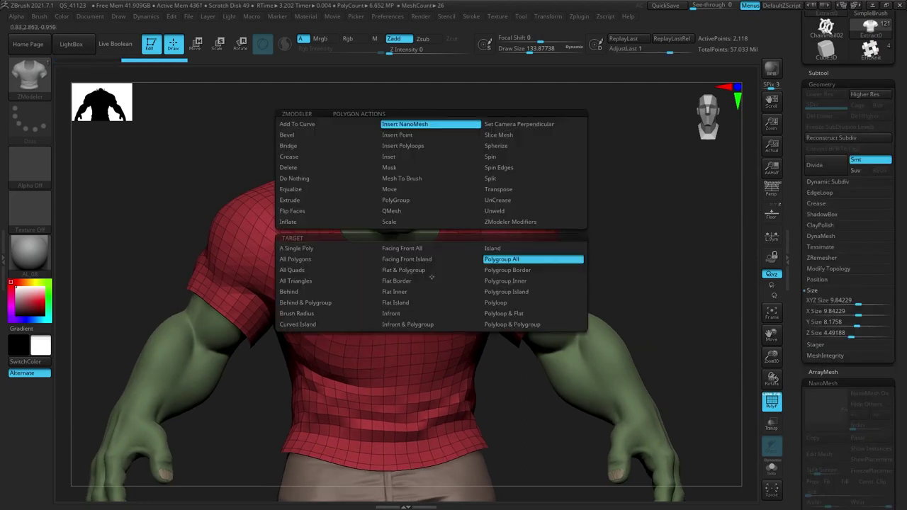
pyautogui.press('F1')
pyautogui.press('F1')
pyautogui.press('F1')
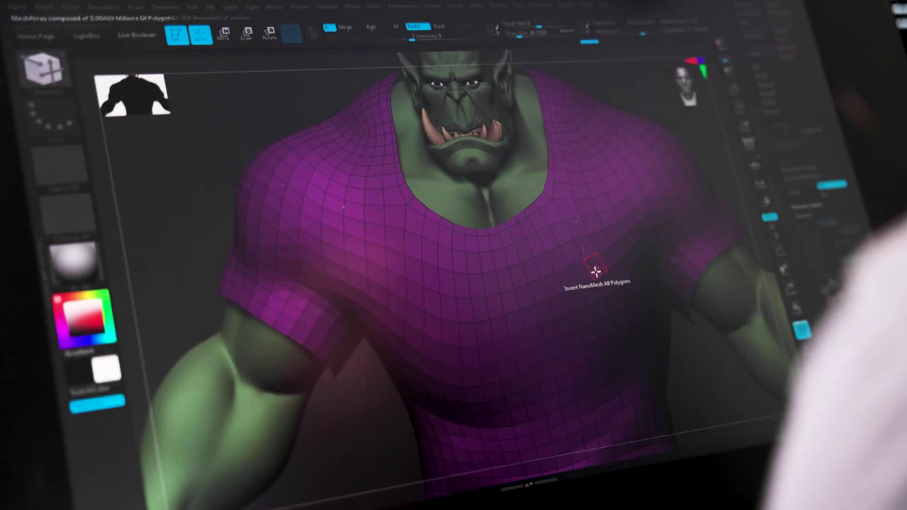
pyautogui.moveTo(587, 263); pyautogui.dragTo(595, 285)
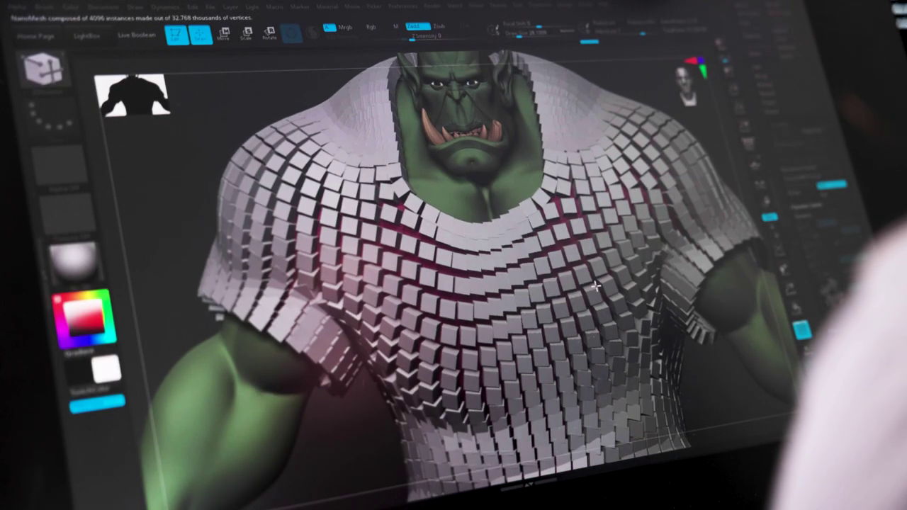
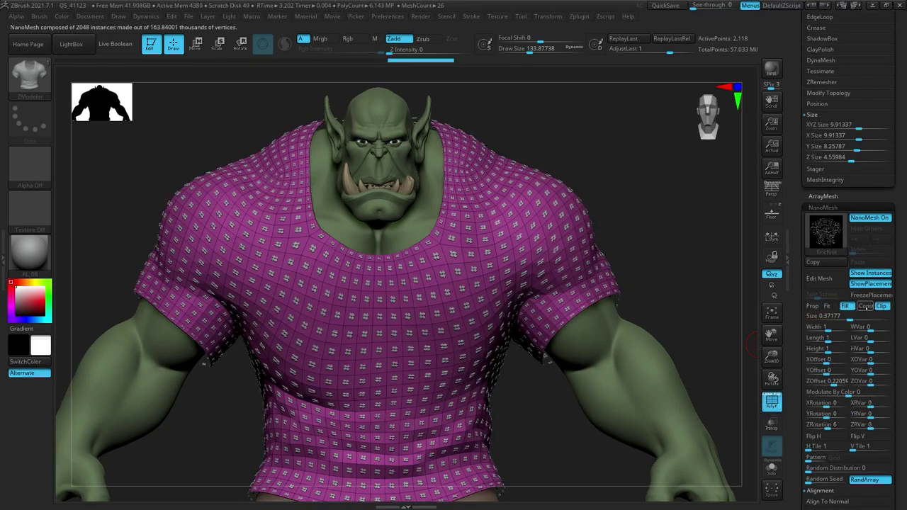
# Compare the NanoMesh Proportional and Fit modes, set the size to 1 and apply Fill mode.
pyautogui.click(812, 306)
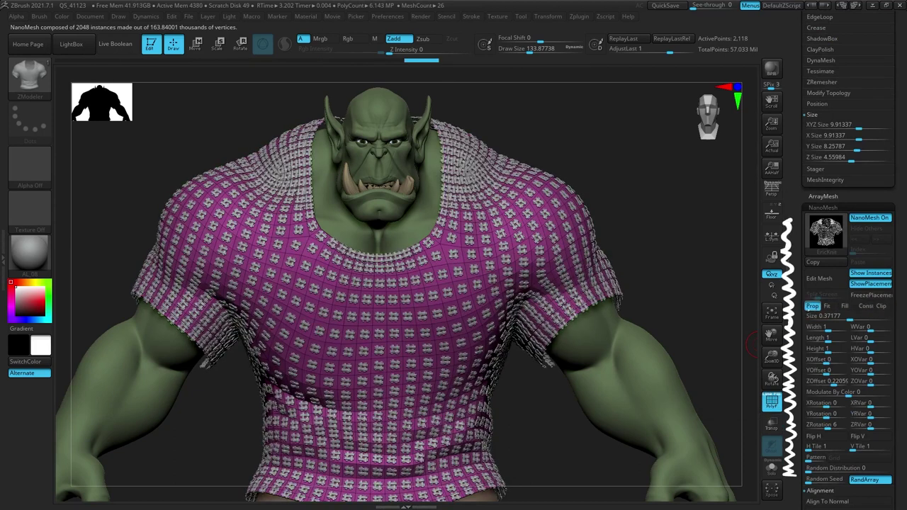
pyautogui.click(826, 305)
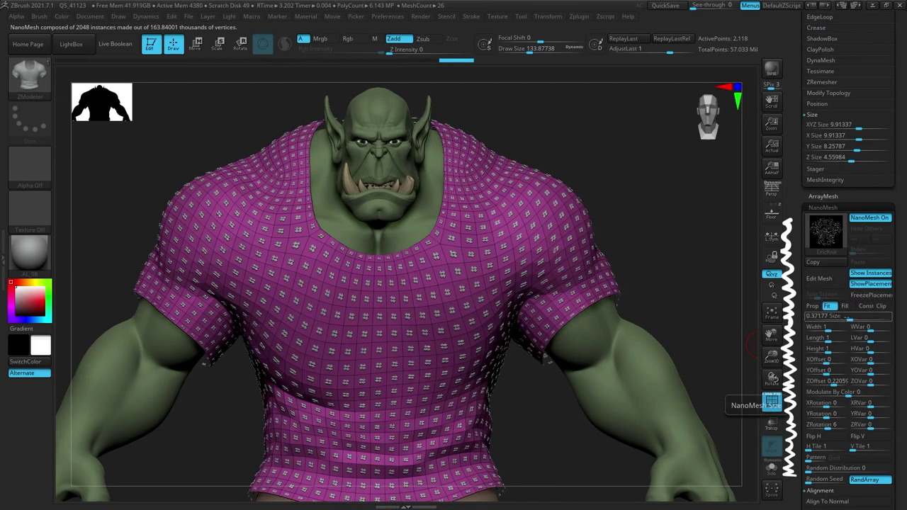
pyautogui.click(772, 402)
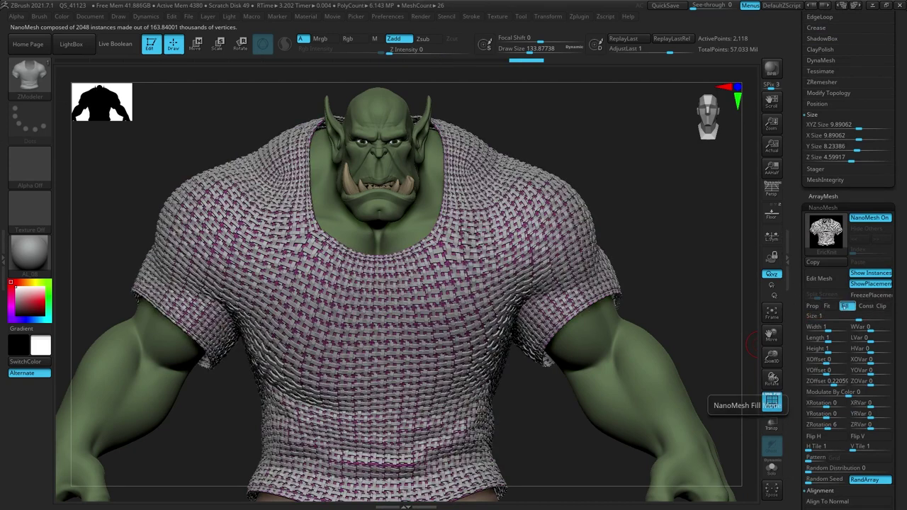
pyautogui.click(772, 402)
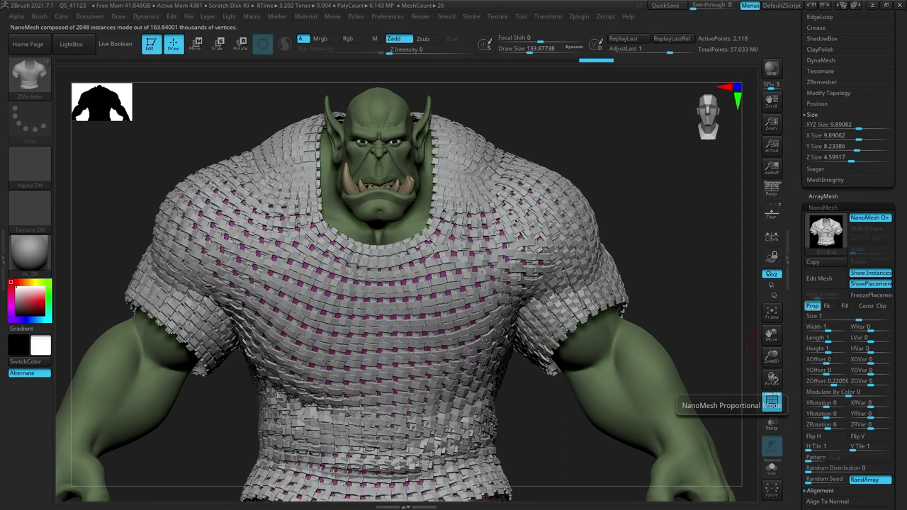
pyautogui.click(772, 402)
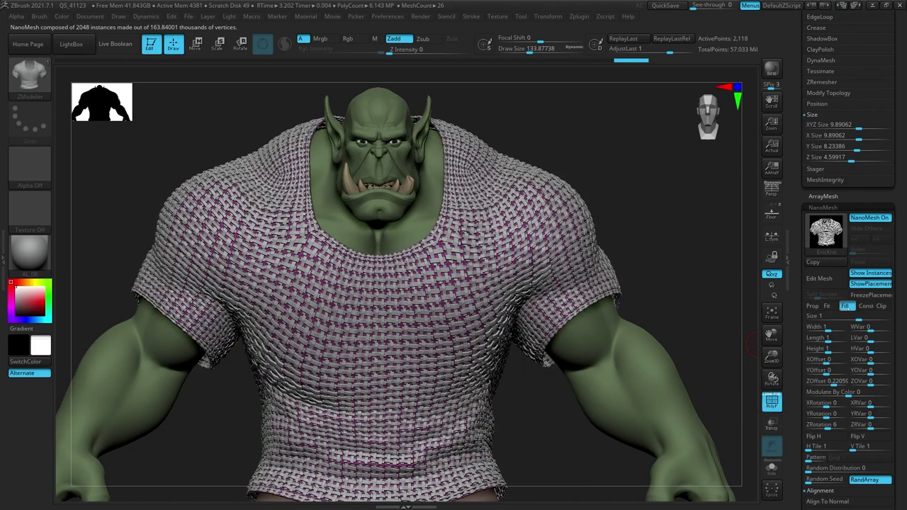
# Try out the NanoMesh width and offset controls, resetting the width to 1 and the X offset to 0.
pyautogui.moveTo(828, 330); pyautogui.dragTo(828, 330)
pyautogui.click(828, 329)
pyautogui.write('1')
pyautogui.press('Return')
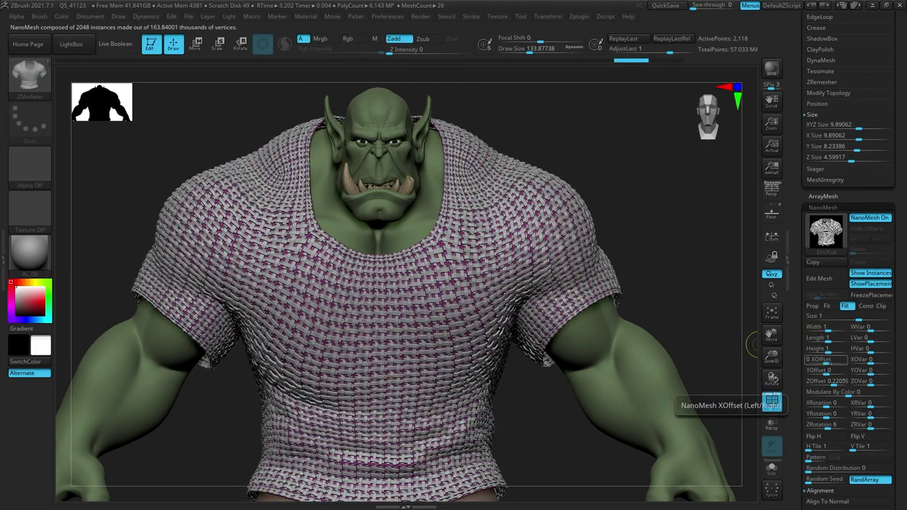
pyautogui.moveTo(825, 361); pyautogui.dragTo(809, 362)
pyautogui.click(822, 361)
pyautogui.write('0')
pyautogui.press('Return')
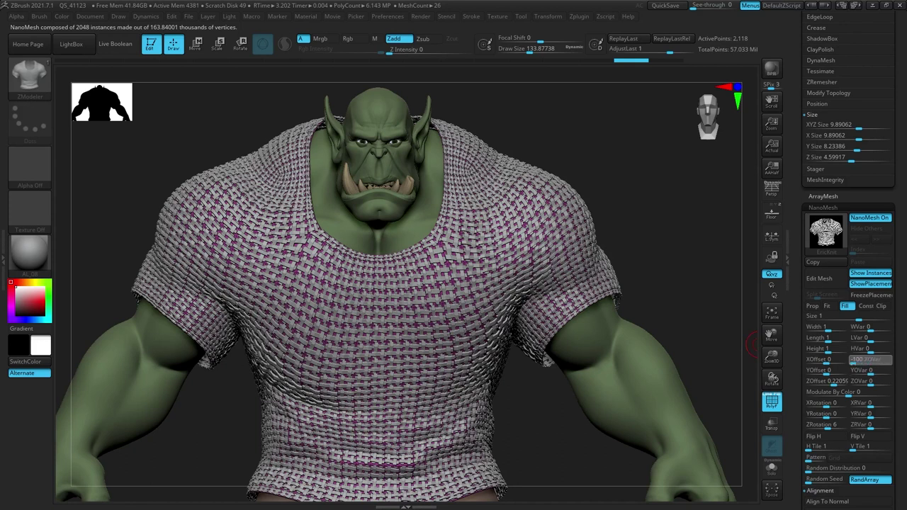
pyautogui.moveTo(821, 369)
pyautogui.mouseDown()
pyautogui.moveTo(784, 372)
pyautogui.moveTo(826, 371)
pyautogui.mouseUp()
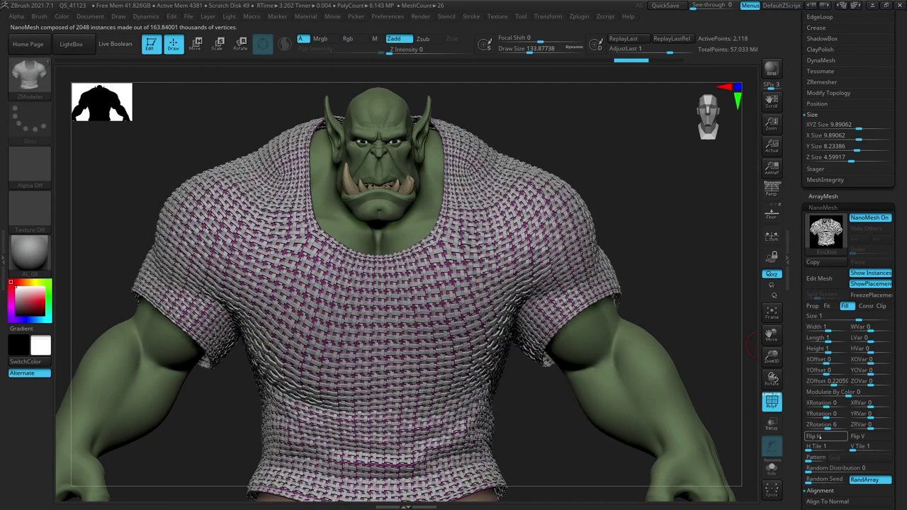
# Try Align To Normal and Align To Short Edge, and set the NanoMesh alignment to Align To Long Edge.
pyautogui.scroll(-3, 822, 396)
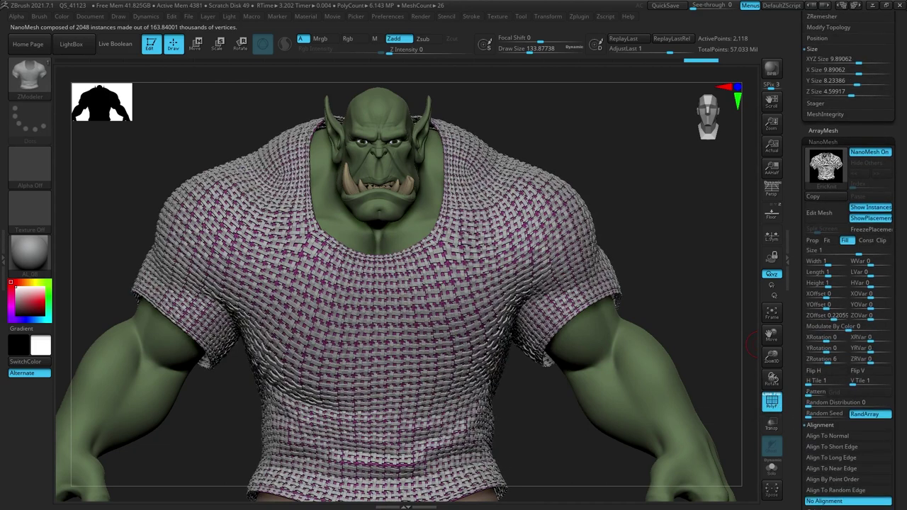
pyautogui.click(822, 435)
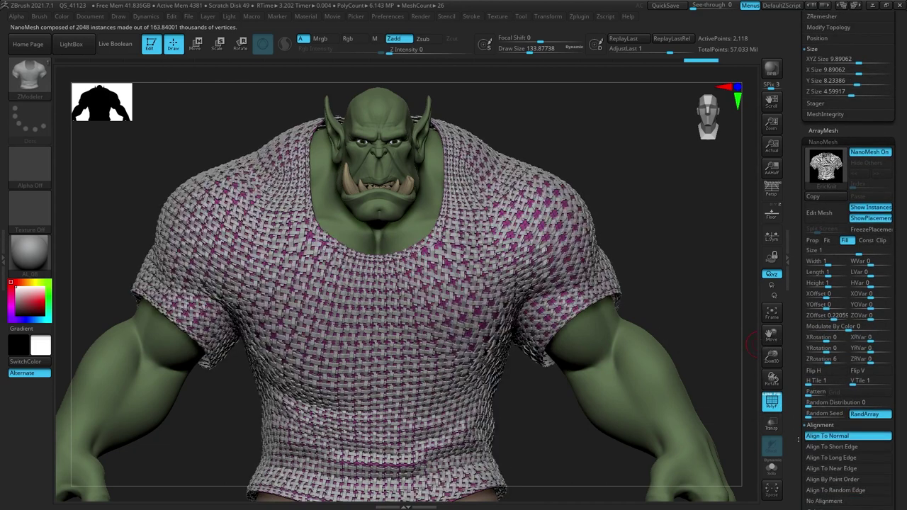
pyautogui.click(825, 446)
pyautogui.click(828, 456)
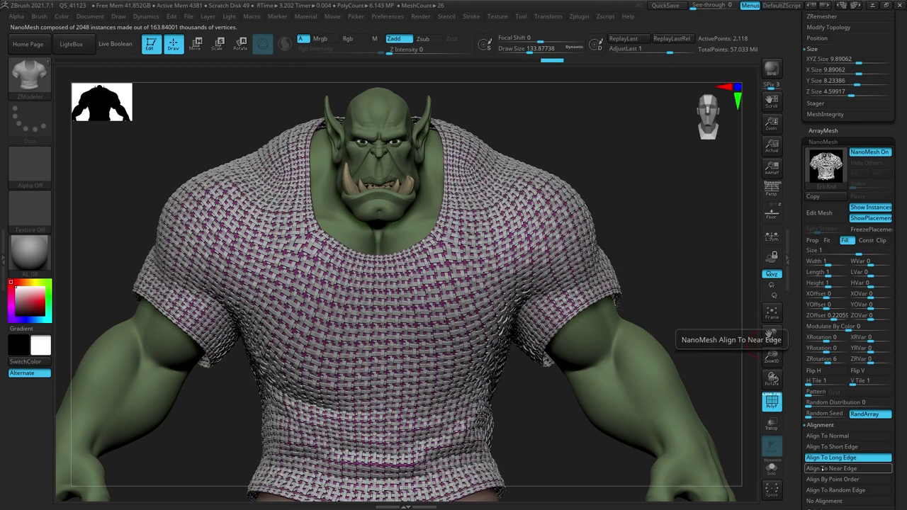
# Try the Align To Near Edge option and set the NanoMesh alignment to Align To Normal.
pyautogui.click(829, 468)
pyautogui.click(814, 436)
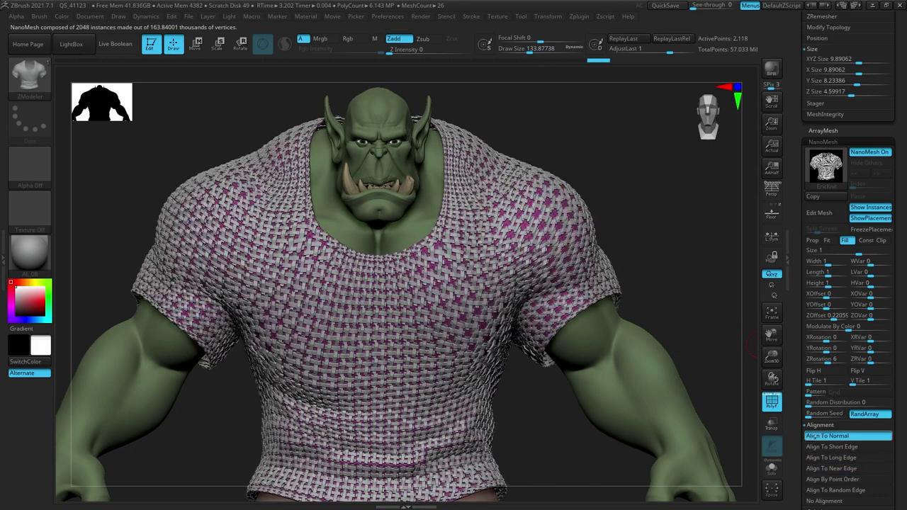
pyautogui.moveTo(771, 357); pyautogui.dragTo(772, 418)
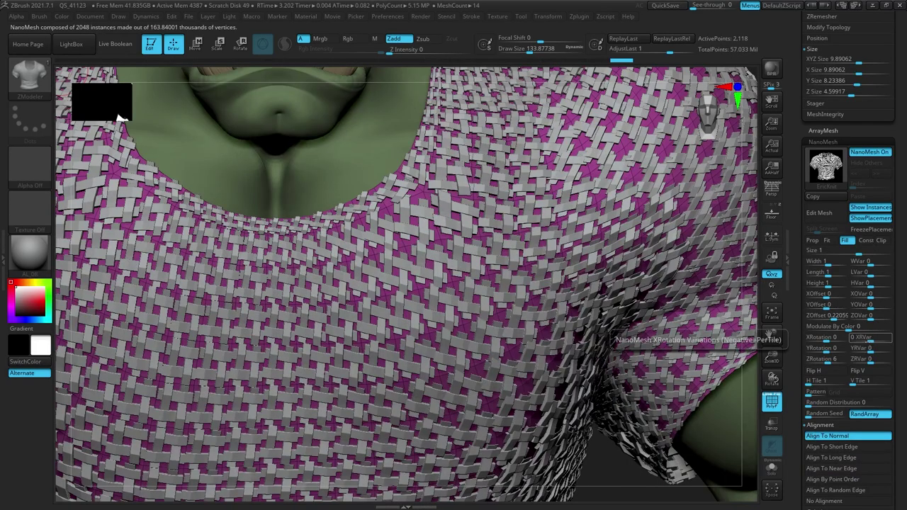
# Try the NanoMesh rotation controls with a Z rotation of 79, and undo the rotation.
pyautogui.moveTo(826, 339); pyautogui.dragTo(837, 349)
pyautogui.moveTo(827, 361); pyautogui.dragTo(833, 364)
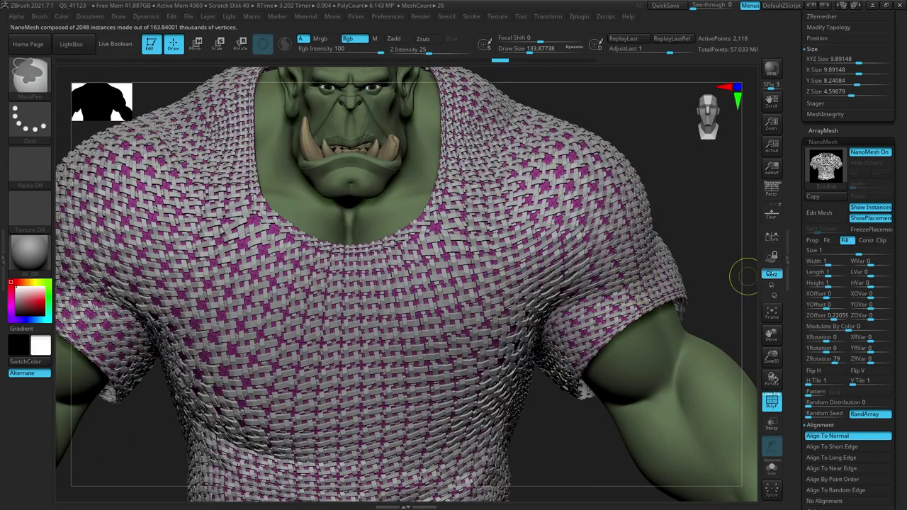
pyautogui.hotkey('ctrl', 'z')
pyautogui.hotkey('ctrl', 'z')
pyautogui.scroll(-4, 712, 209)
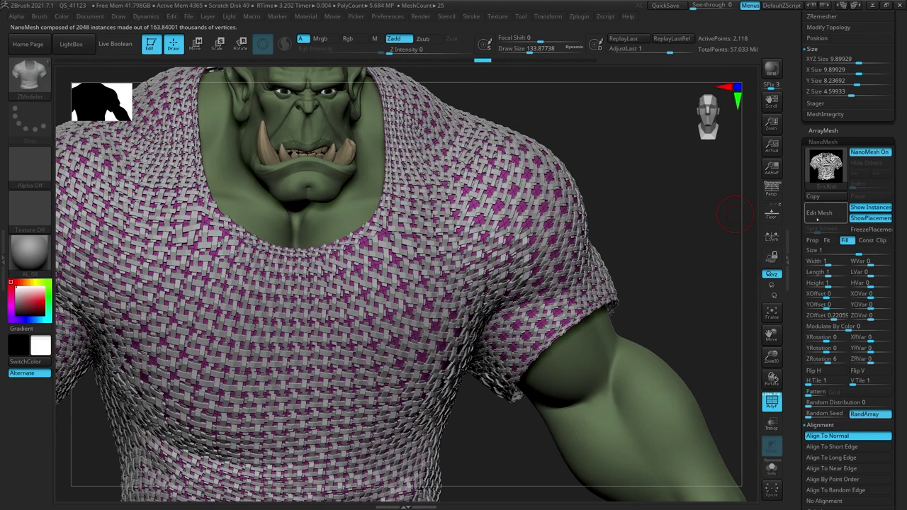
# Open the shirt's NanoMesh source mesh for editing alongside the orc.
pyautogui.click(818, 213)
pyautogui.moveTo(573, 205)
pyautogui.keyDown('alt'); pyautogui.mouseDown()
pyautogui.moveTo(716, 309)
pyautogui.moveTo(779, 393)
pyautogui.mouseUp(); pyautogui.keyUp('alt')
pyautogui.keyDown('alt'); pyautogui.moveTo(672, 332); pyautogui.dragTo(668, 364); pyautogui.keyUp('alt')
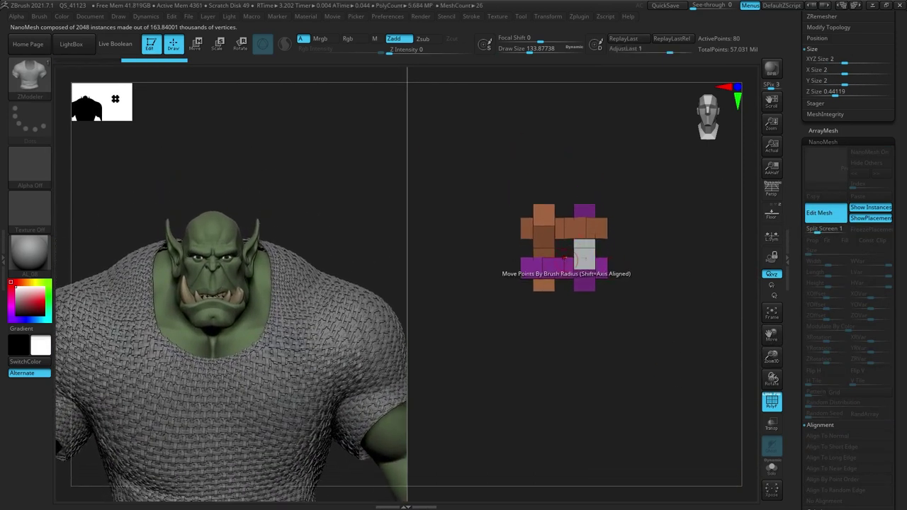
pyautogui.keyDown('alt'); pyautogui.moveTo(677, 293); pyautogui.dragTo(673, 284); pyautogui.keyUp('alt')
# Try deforming the weave strands of the source mesh with the Move brush, and undo the deformations.
pyautogui.press('b')
pyautogui.press('m')
pyautogui.press('v')
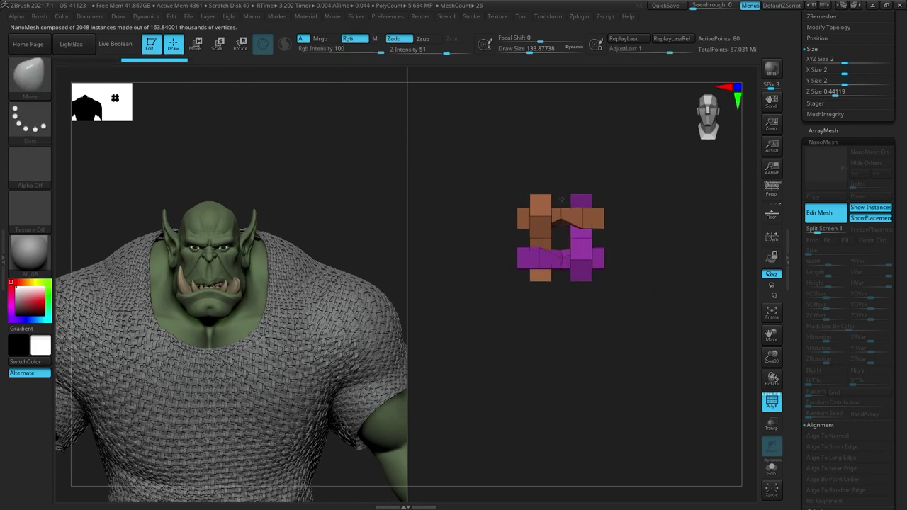
pyautogui.hotkey('ctrl', 'z')
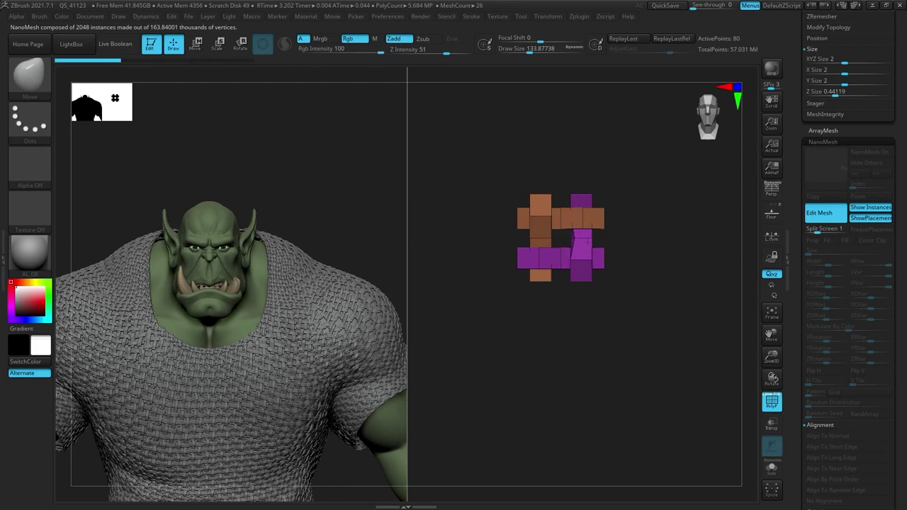
pyautogui.moveTo(522, 240)
pyautogui.mouseDown()
pyautogui.moveTo(624, 259)
pyautogui.moveTo(602, 253)
pyautogui.moveTo(615, 248)
pyautogui.mouseUp()
pyautogui.hotkey('ctrl', 'z')
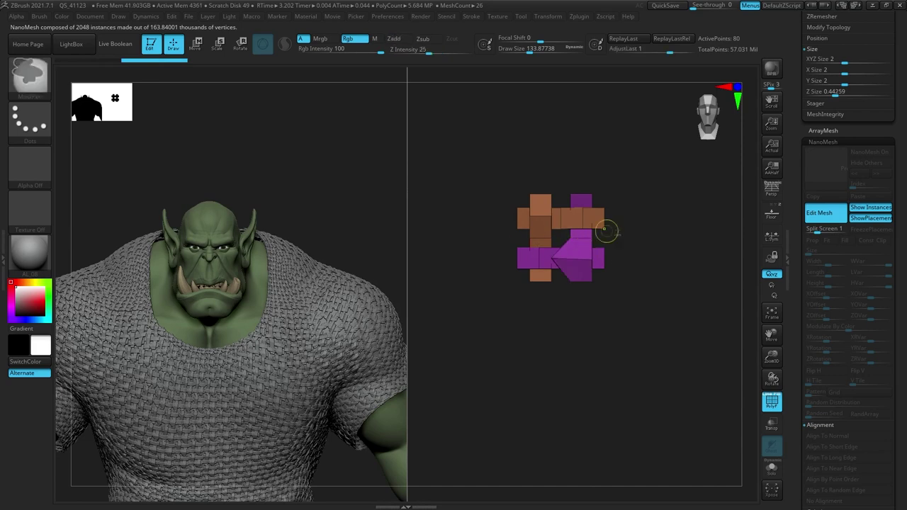
pyautogui.hotkey('ctrl', 'z')
# Choose the IMM Parts brush and draw the X-shaped button part onto the woven source mesh.
pyautogui.click(35, 82)
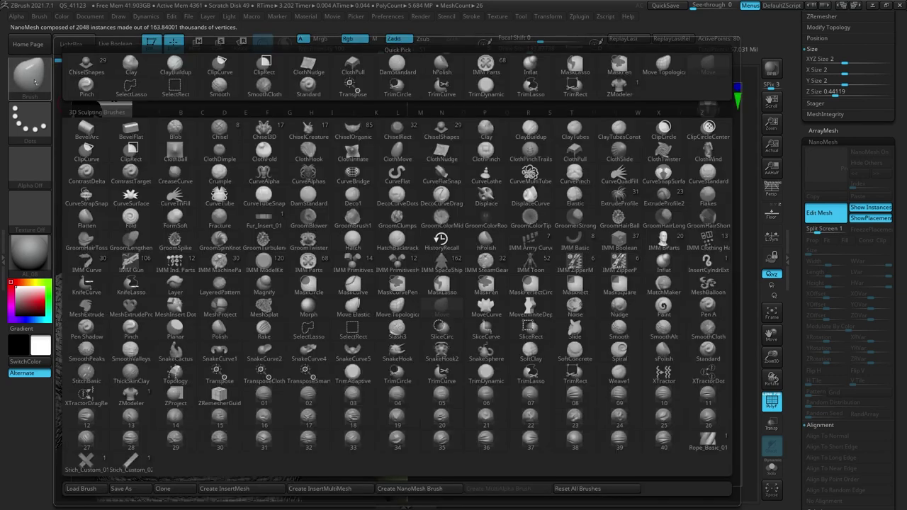
pyautogui.press('i')
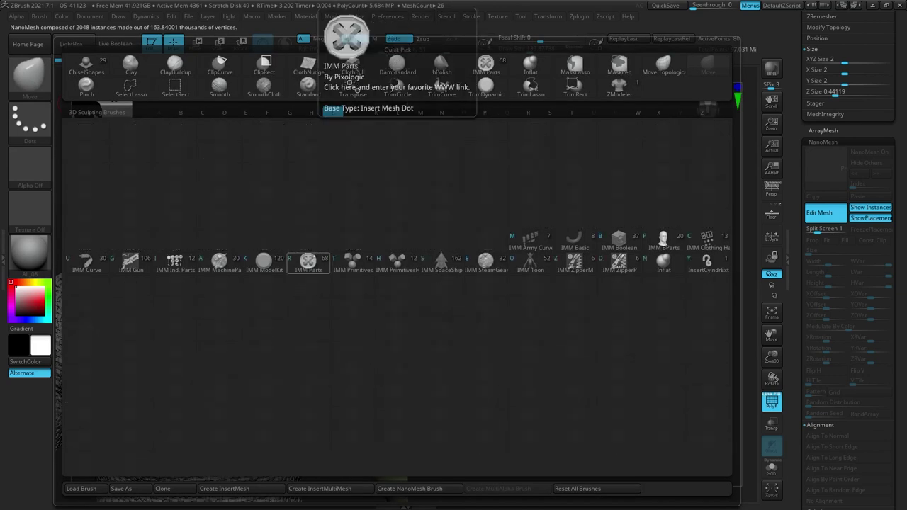
pyautogui.press('r')
pyautogui.moveTo(541, 263); pyautogui.dragTo(560, 269)
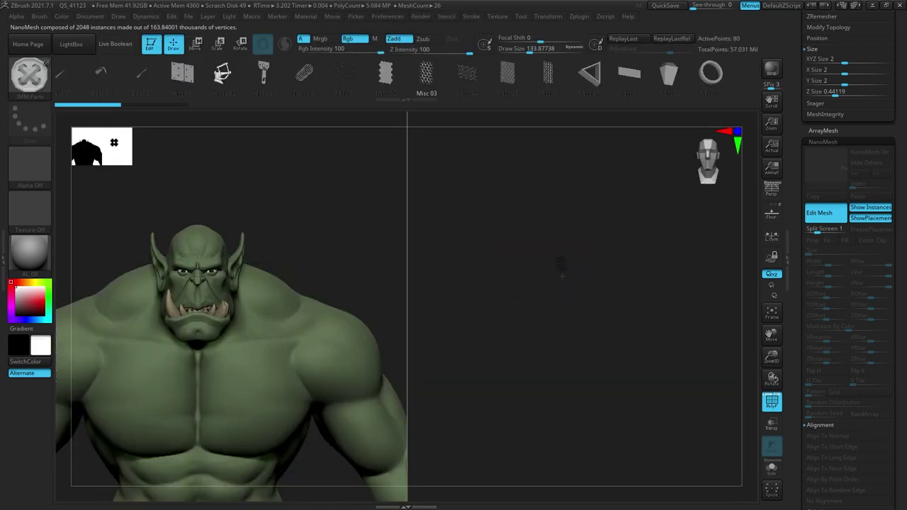
pyautogui.click(446, 78)
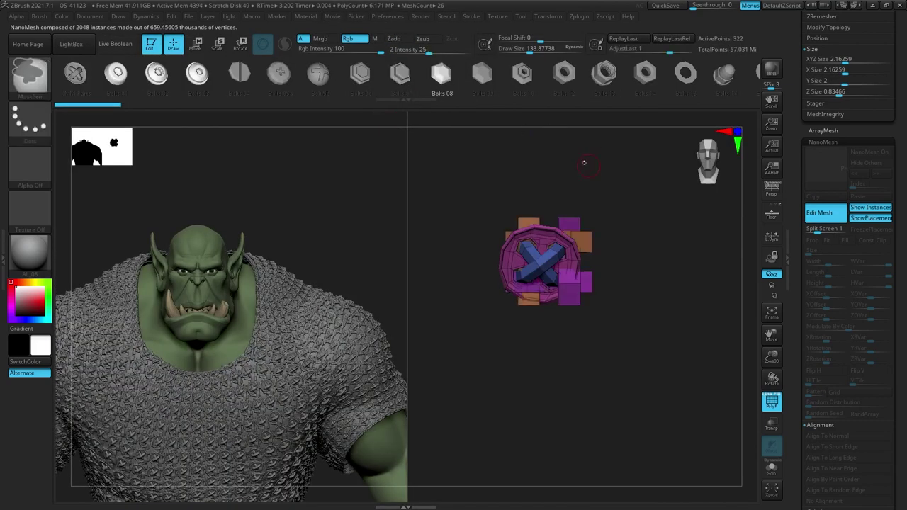
# Try replacing the source mesh with different IMM bolts, including Bolts 16, while in Move mode.
pyautogui.click(488, 80)
pyautogui.press('Right')
pyautogui.press('Right')
pyautogui.press('Right')
pyautogui.press('Right')
pyautogui.press('Right')
pyautogui.press('Right')
pyautogui.press('Right')
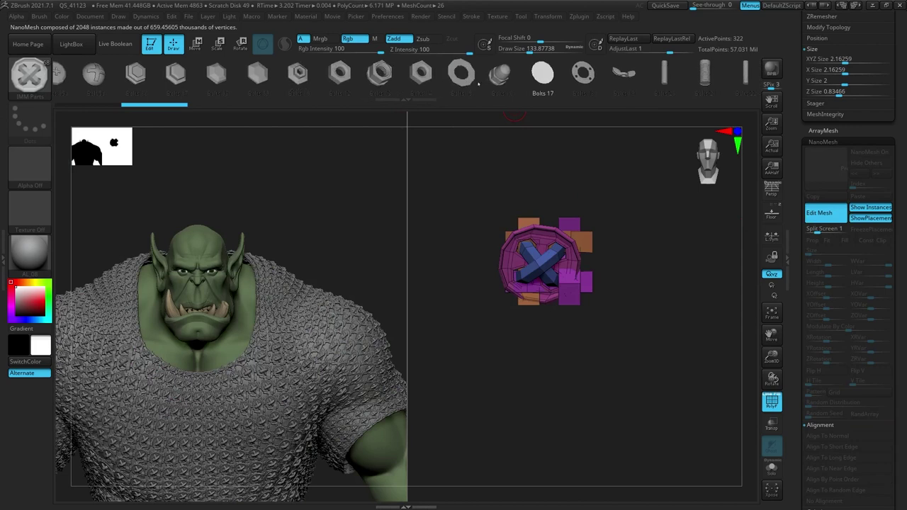
pyautogui.press('w')
pyautogui.click(425, 81)
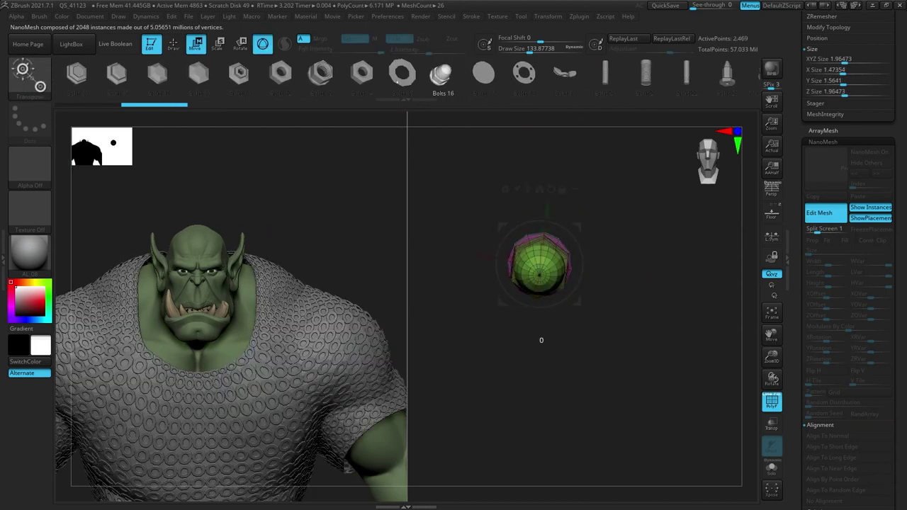
pyautogui.click(413, 79)
pyautogui.click(439, 80)
pyautogui.click(446, 84)
# Try further bolts such as Bolts 10 and Bolts 04 as the source mesh, and return to the X-shaped button.
pyautogui.press('Left')
pyautogui.press('Left')
pyautogui.press('Left')
pyautogui.press('Left')
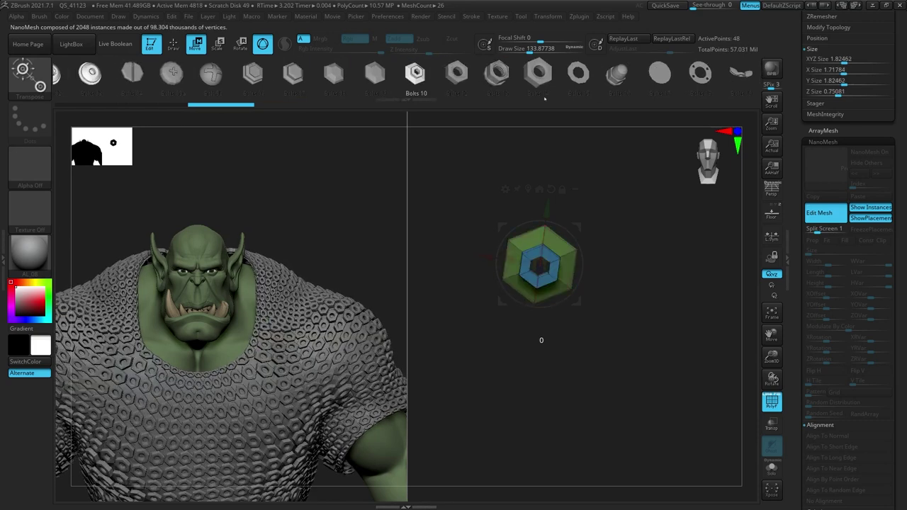
pyautogui.press('Left')
pyautogui.press('Left')
pyautogui.press('Left')
pyautogui.press('Left')
pyautogui.press('Left')
pyautogui.press('Left')
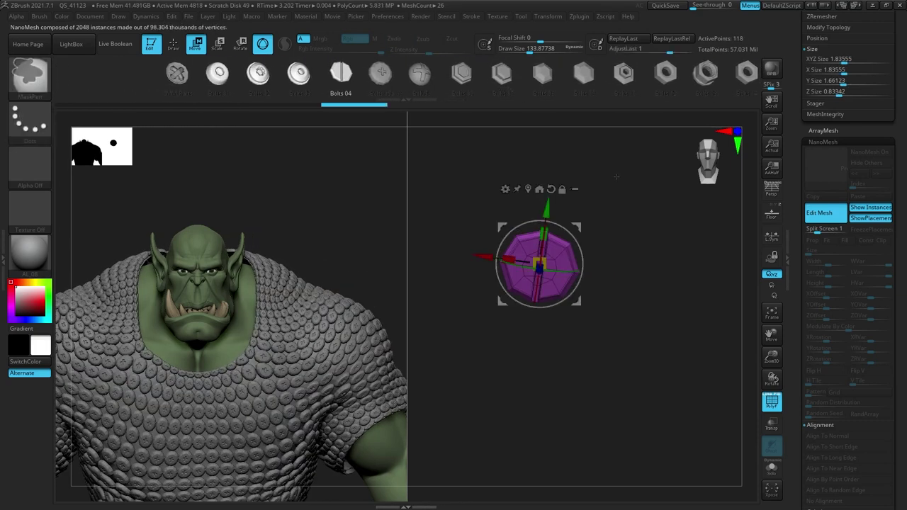
pyautogui.press('Left')
pyautogui.press('Left')
pyautogui.press('Left')
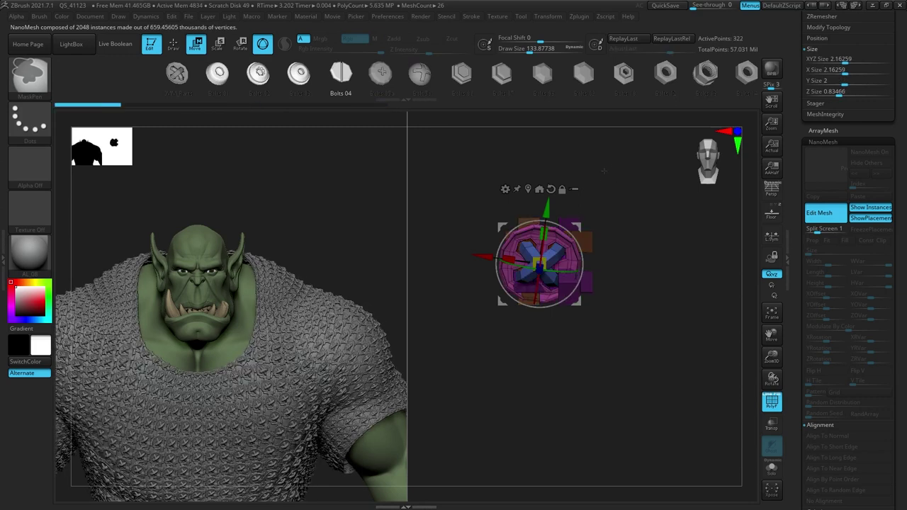
# Clear the mask on the source mesh and try Bolts 06 as its replacement.
pyautogui.keyDown('ctrl'); pyautogui.moveTo(595, 179); pyautogui.dragTo(652, 190); pyautogui.keyUp('ctrl')
pyautogui.press('q')
pyautogui.press('w')
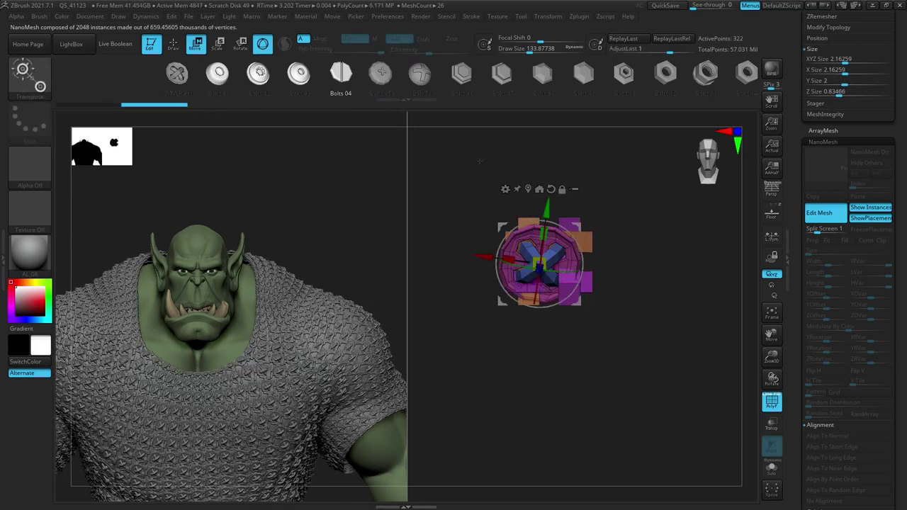
pyautogui.click(502, 74)
pyautogui.press('Left')
pyautogui.press('Left')
pyautogui.press('Left')
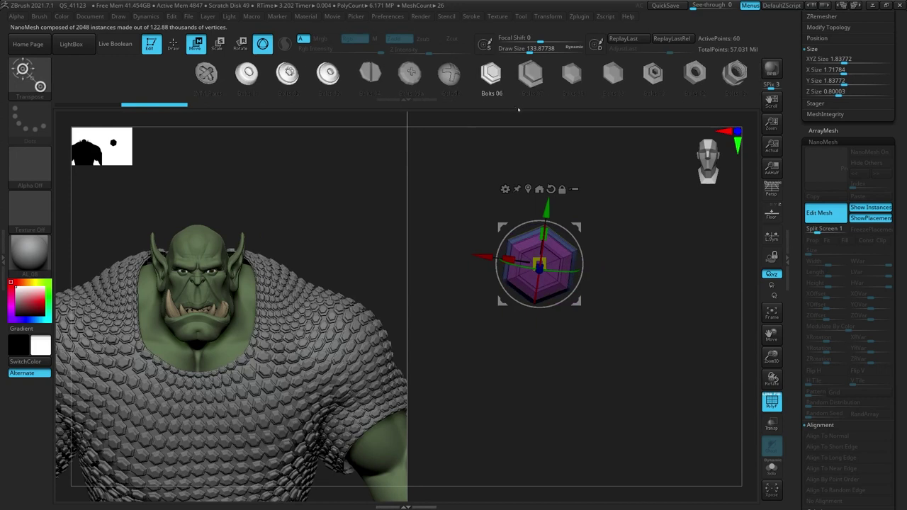
# Return to the X-shaped button, exit NanoMesh source editing, and look closely at the instances on the shirt.
pyautogui.moveTo(603, 114); pyautogui.dragTo(787, 243)
pyautogui.click(836, 217)
pyautogui.press('q')
pyautogui.moveTo(619, 245); pyautogui.dragTo(691, 290)
pyautogui.moveTo(771, 357); pyautogui.dragTo(772, 382)
pyautogui.moveTo(771, 340); pyautogui.dragTo(769, 333)
pyautogui.moveTo(644, 425); pyautogui.dragTo(681, 443)
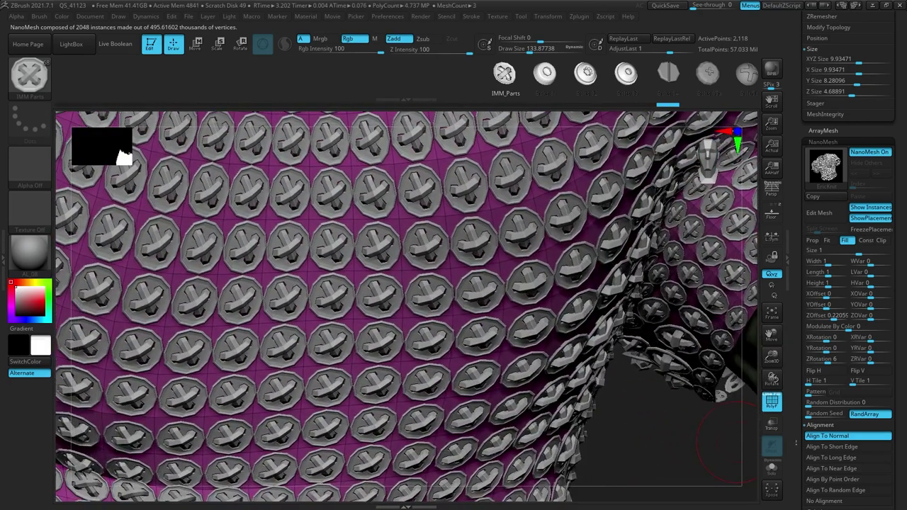
# Compare the No Alignment option with Align To Normal on the button instances, ending on Align To Normal.
pyautogui.scroll(-1, 802, 391)
pyautogui.moveTo(814, 382); pyautogui.dragTo(807, 383)
pyautogui.press('Return')
pyautogui.scroll(-4, 795, 422)
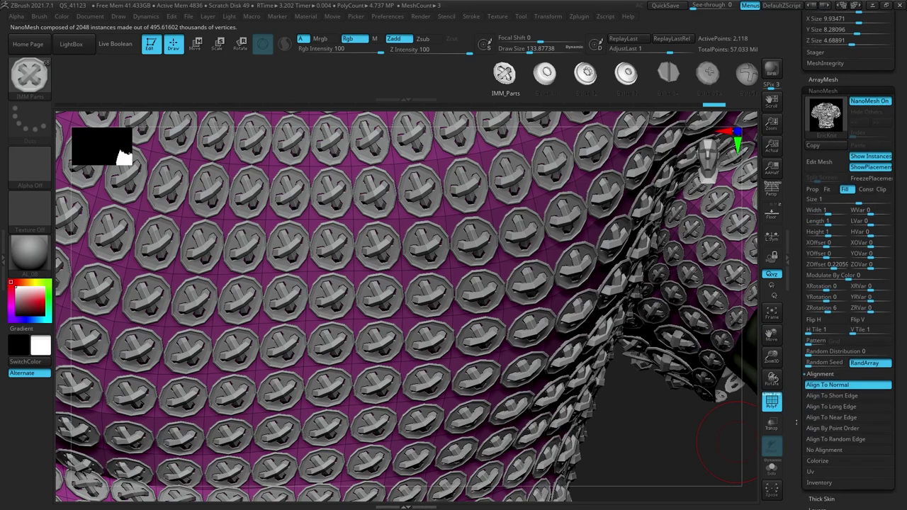
pyautogui.click(814, 452)
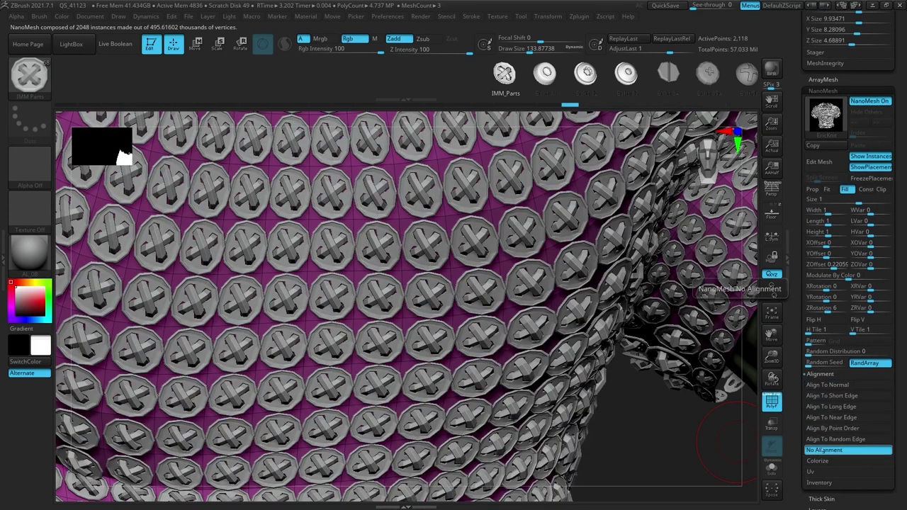
pyautogui.click(826, 385)
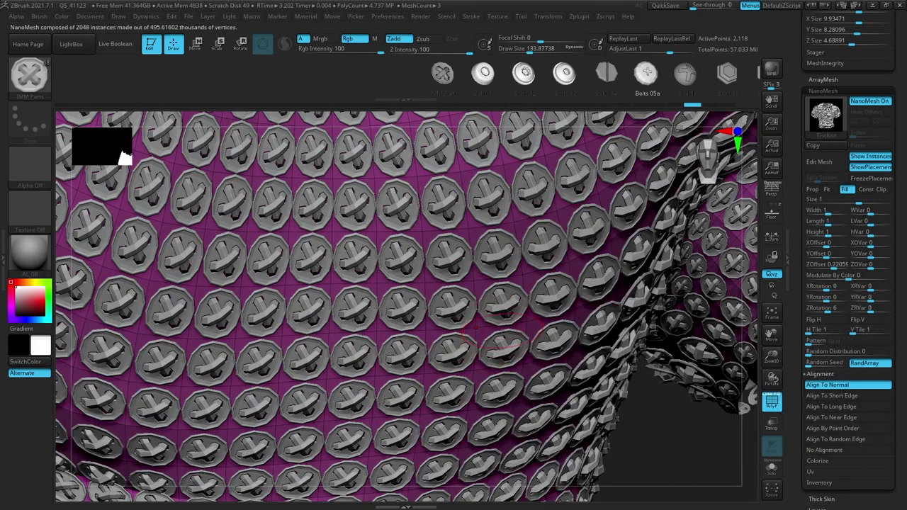
# Try drawing a part from the IMM Parts brush directly on the shirt, and undo it.
pyautogui.moveTo(380, 287); pyautogui.dragTo(424, 374)
pyautogui.hotkey('ctrl', 'z')
pyautogui.hotkey('ctrl', 'z')
# Create a NanoMesh brush from the IMM Parts brush and select the new ZModeler brush.
pyautogui.click(39, 16)
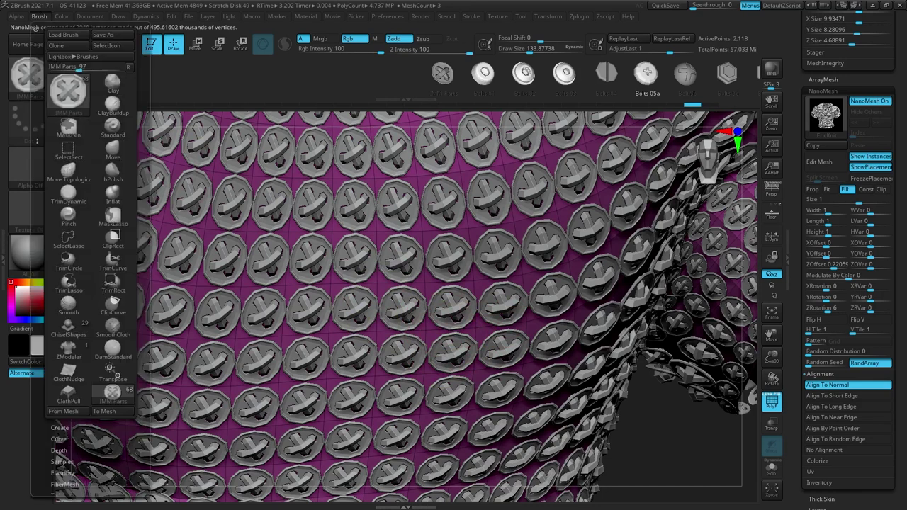
pyautogui.scroll(-3, 48, 275)
pyautogui.click(57, 323)
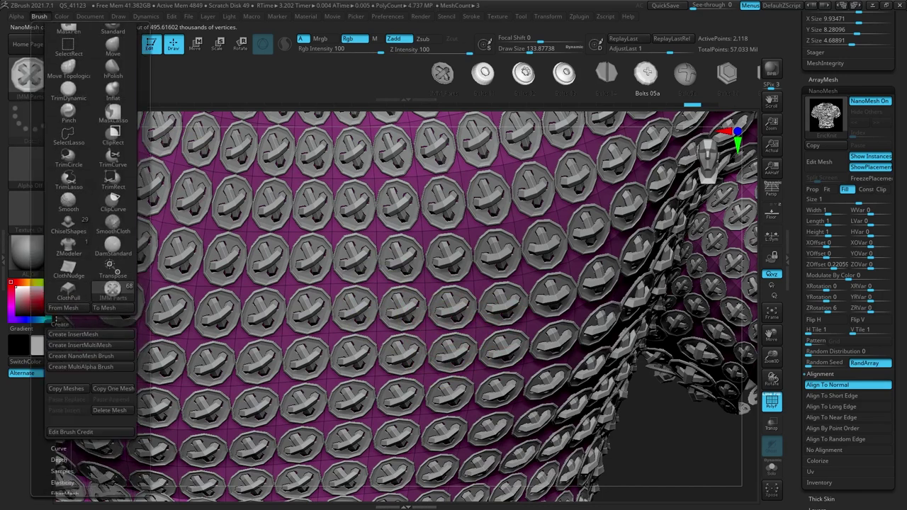
pyautogui.click(69, 344)
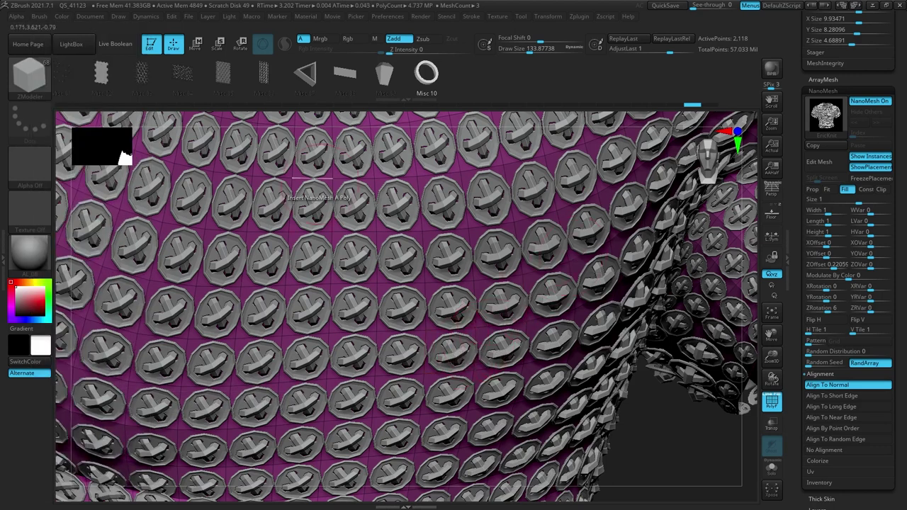
pyautogui.press('b')
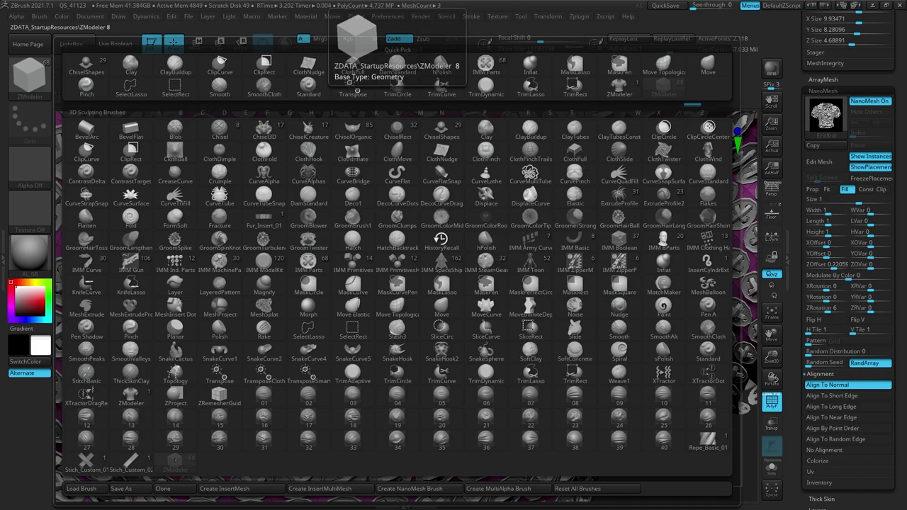
pyautogui.click(176, 458)
# Set the polygon action to Insert NanoMesh with the Polygroup All target and insert Bolts 05a across the shirt.
pyautogui.moveTo(454, 308); pyautogui.dragTo(459, 350)
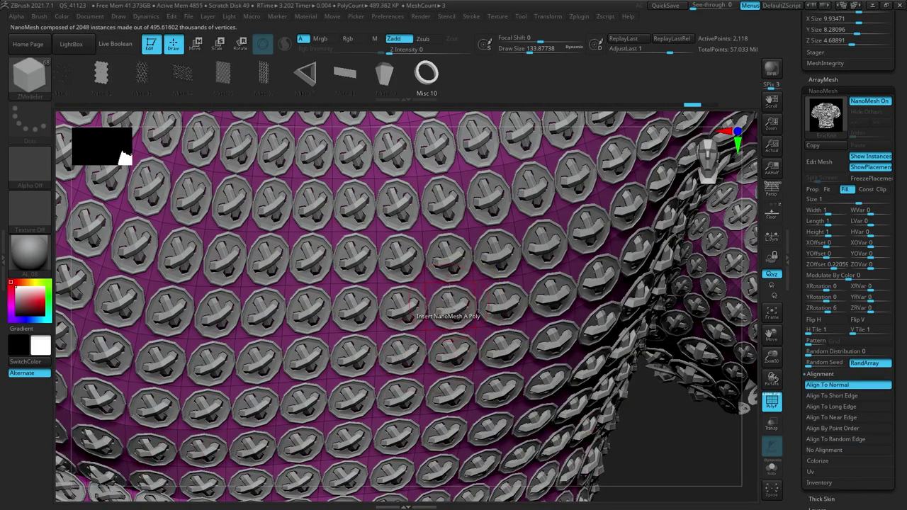
pyautogui.press('space')
pyautogui.click(524, 270)
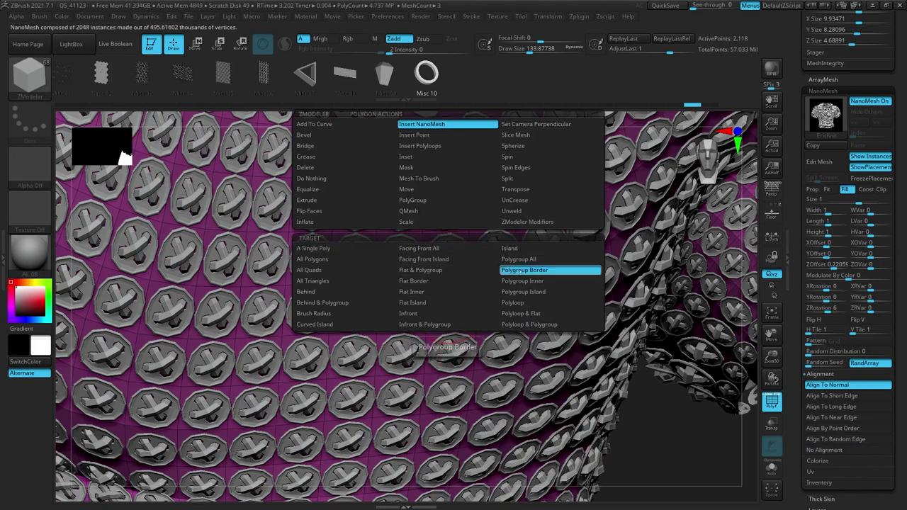
pyautogui.press('space')
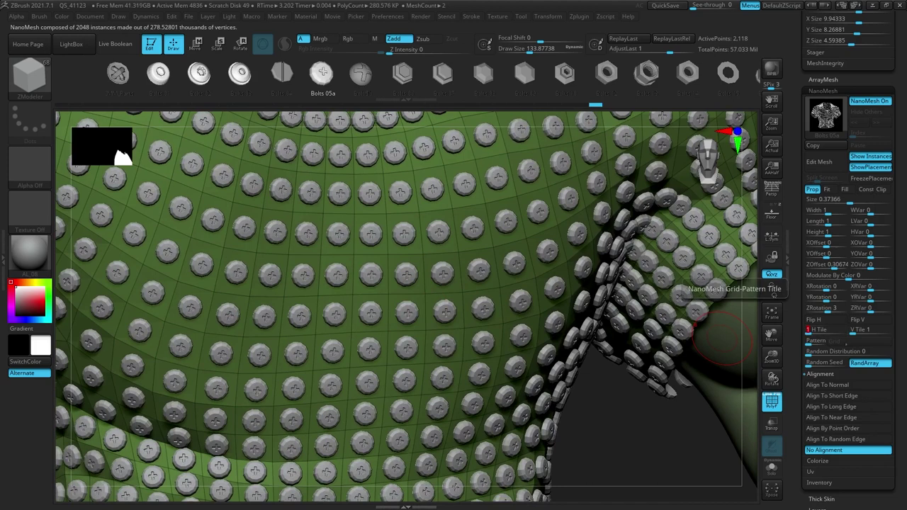
# Set both the H Tile and V Tile of the Bolts 05a NanoMesh to 4.
pyautogui.press('Return')
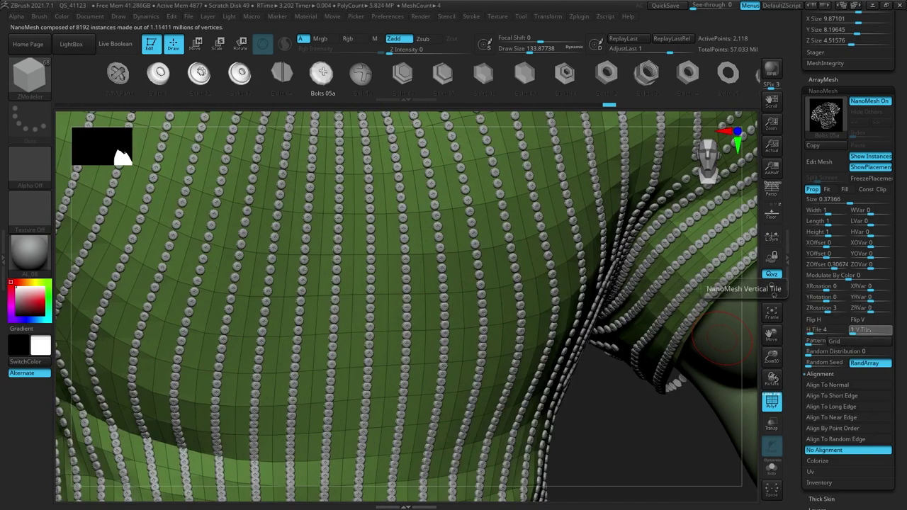
pyautogui.click(869, 329)
pyautogui.write('4')
pyautogui.press('Return')
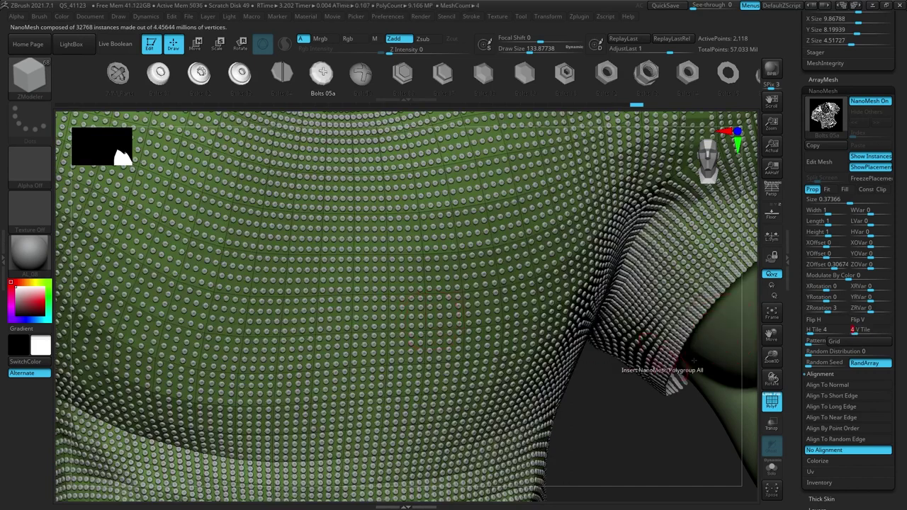
# Change the distribution pattern of the Bolts 05a NanoMesh on the shirt to Corners.
pyautogui.moveTo(770, 357); pyautogui.dragTo(793, 356)
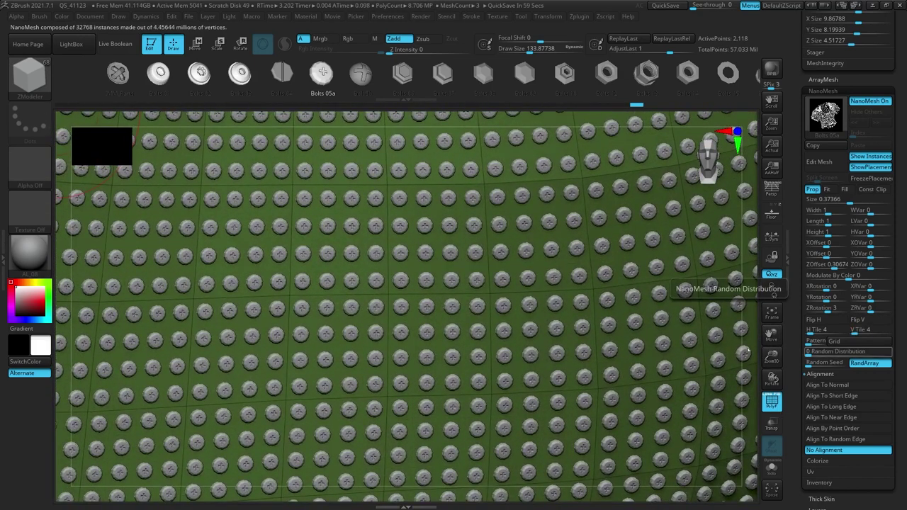
pyautogui.click(836, 352)
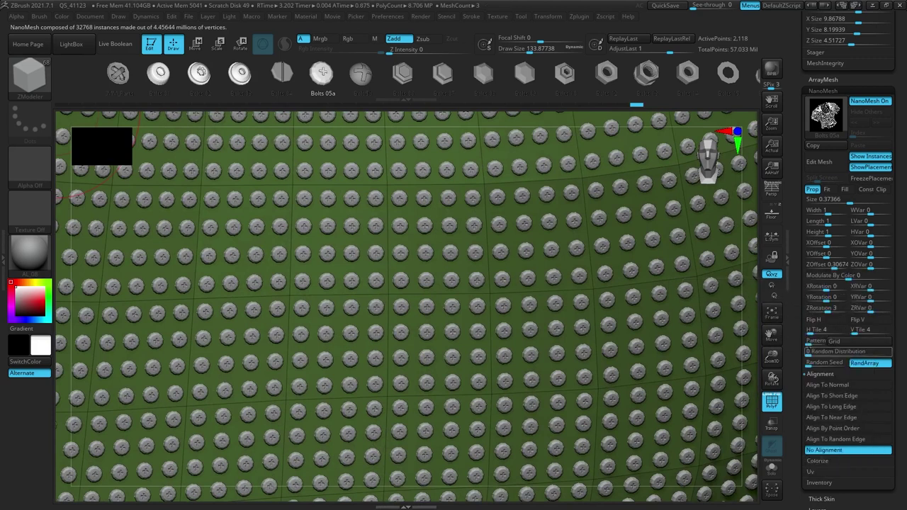
pyautogui.write('3')
pyautogui.press('Return')
pyautogui.moveTo(814, 344); pyautogui.dragTo(804, 346)
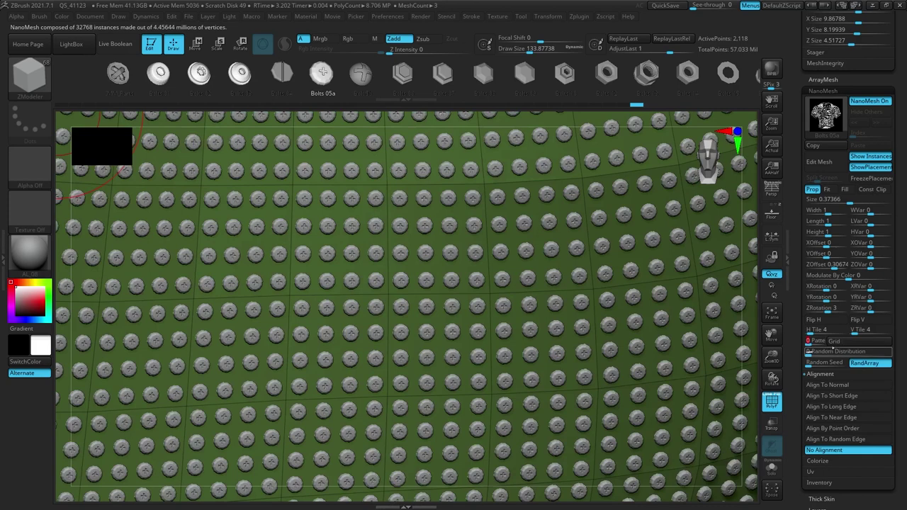
pyautogui.click(837, 342)
pyautogui.click(822, 326)
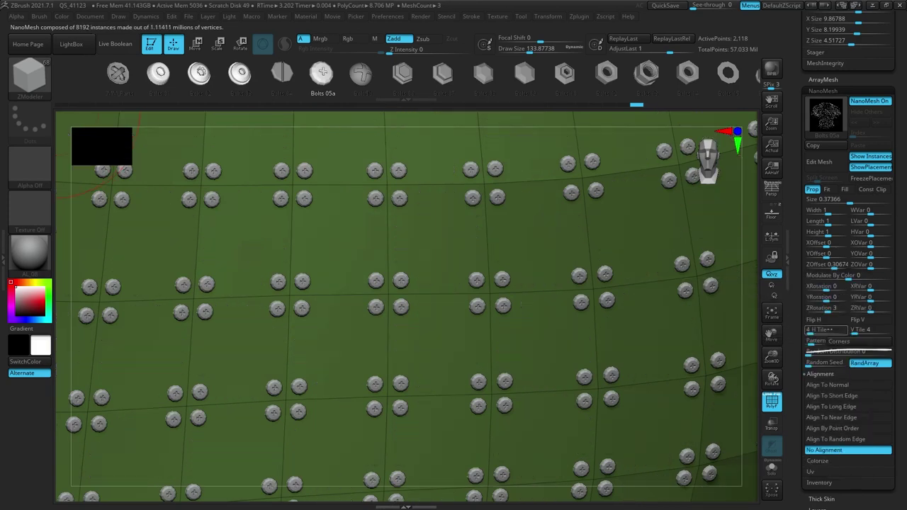
pyautogui.moveTo(771, 358); pyautogui.dragTo(772, 363)
pyautogui.moveTo(739, 303); pyautogui.dragTo(739, 384)
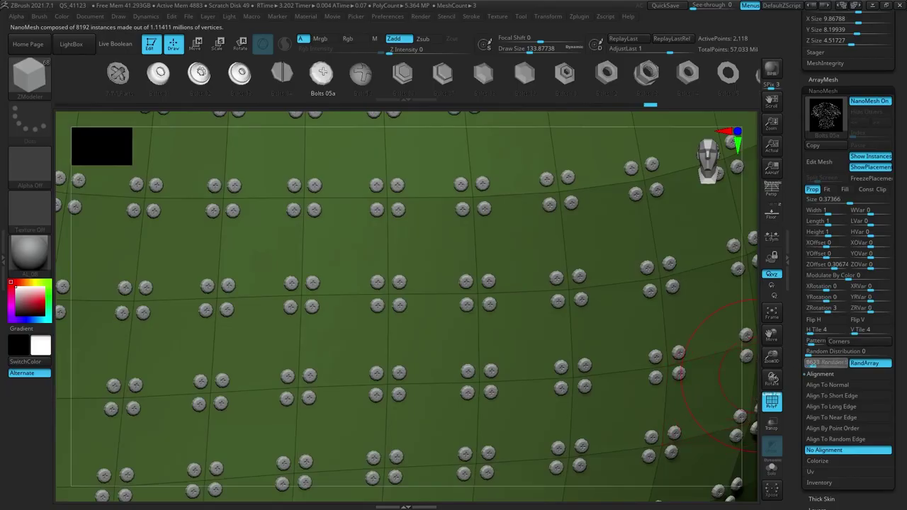
# Preview the Plus Sign and Diagonal Lines patterns on the NanoMesh and reset the pattern to Grid.
pyautogui.moveTo(808, 340); pyautogui.dragTo(830, 341)
pyautogui.keyDown('ctrl'); pyautogui.moveTo(698, 340); pyautogui.dragTo(696, 246, button='right'); pyautogui.keyUp('ctrl')
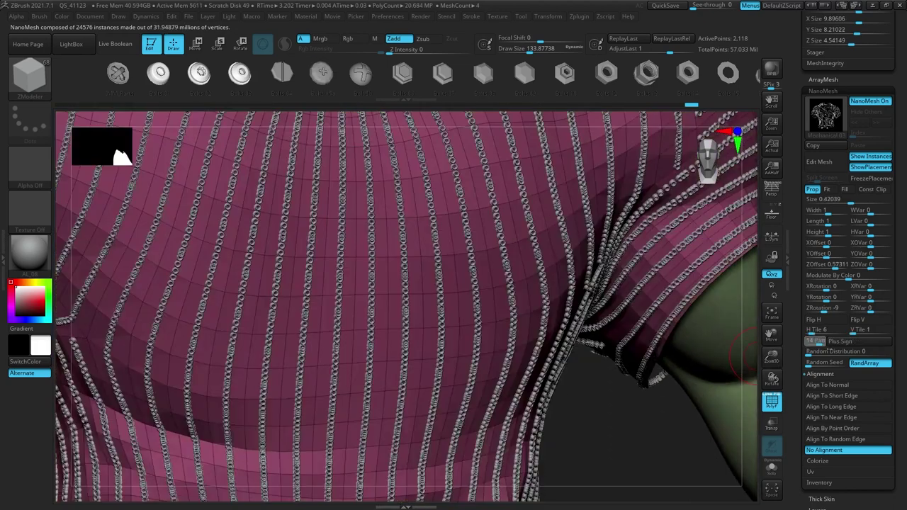
pyautogui.moveTo(827, 343); pyautogui.dragTo(832, 343)
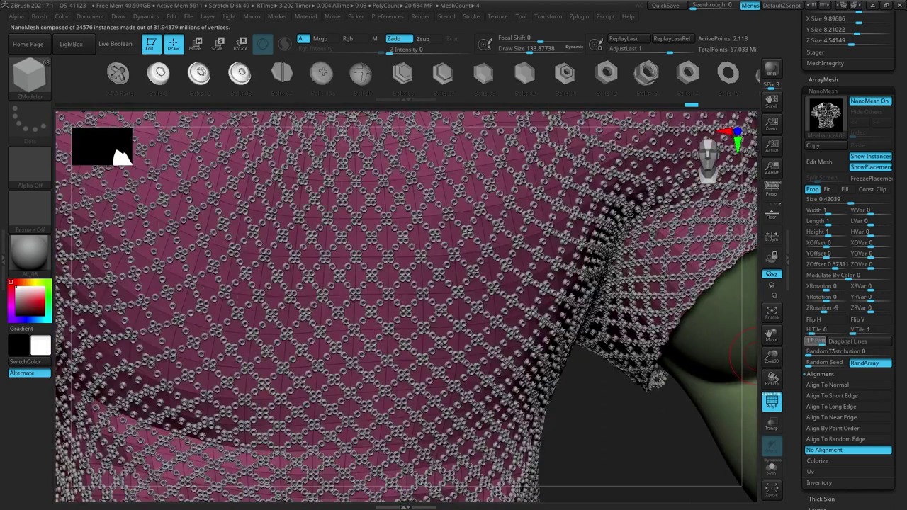
pyautogui.moveTo(794, 343); pyautogui.dragTo(785, 343)
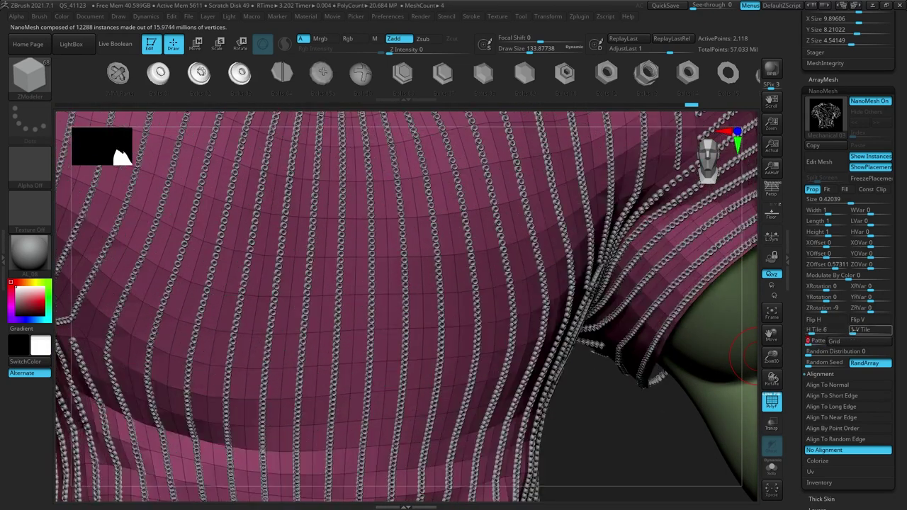
# Set the NanoMesh's H Tile to 15 and V Tile to 4, and choose the Checker Border Odd pattern.
pyautogui.click(817, 330)
pyautogui.write('4')
pyautogui.click(859, 329)
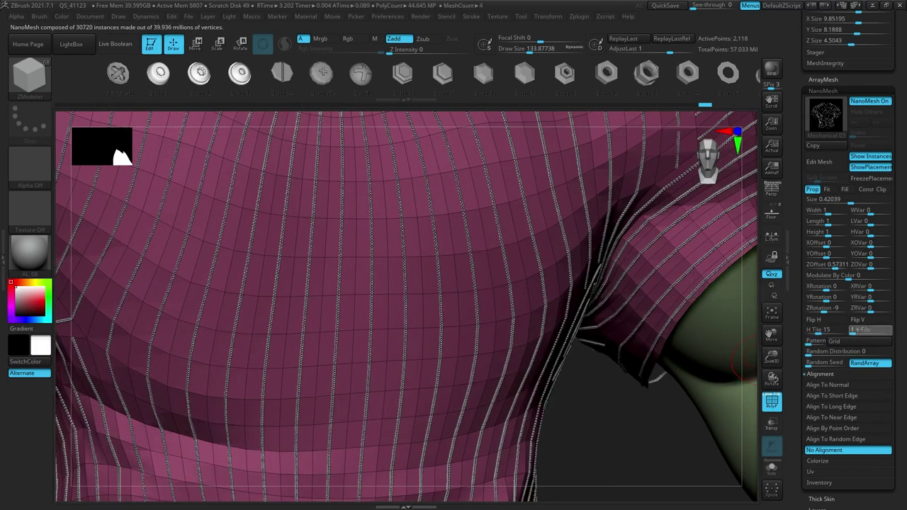
pyautogui.moveTo(814, 343); pyautogui.dragTo(823, 345)
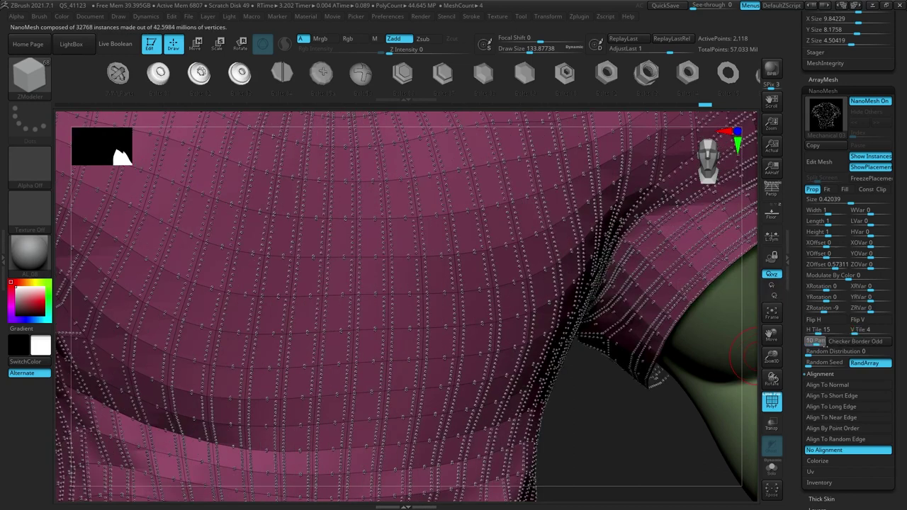
# Thin out the mechanical parts scattered over the shirt by setting Random Distribution to about 0.045.
pyautogui.click(823, 345)
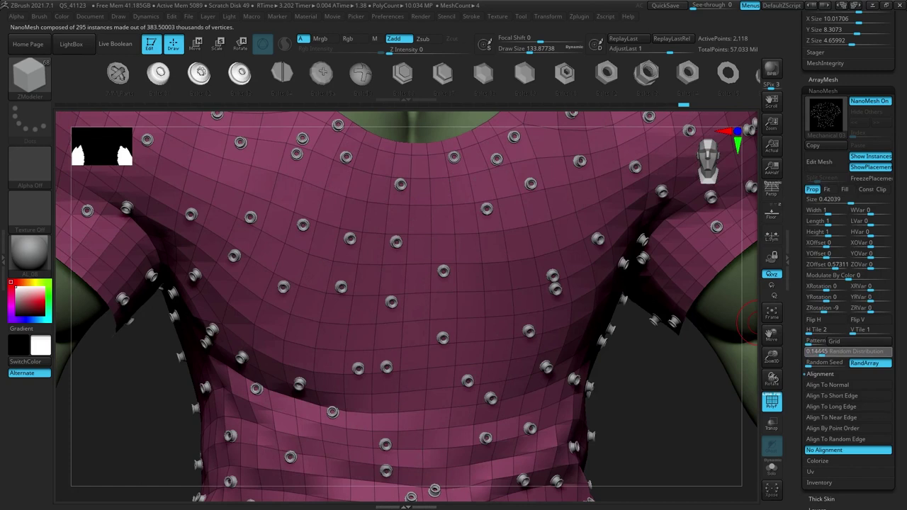
pyautogui.moveTo(818, 351); pyautogui.dragTo(801, 352)
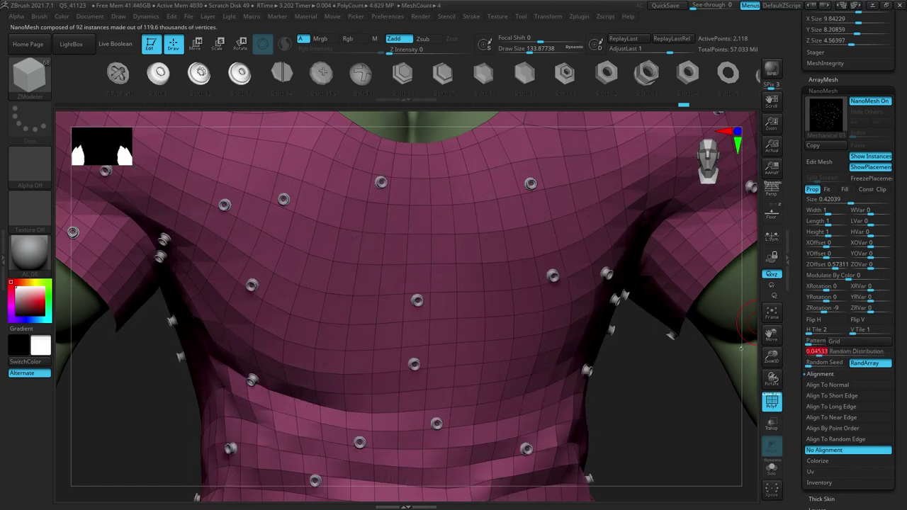
# Choose the Beak 08 part from the multi-mesh inserts and insert it as NanoMesh across the shirt's polygroup.
pyautogui.press('space')
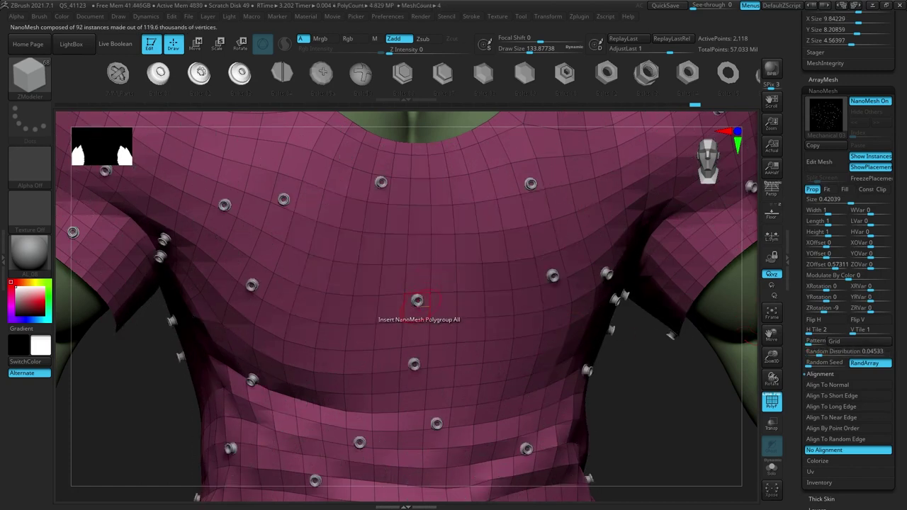
pyautogui.press('m')
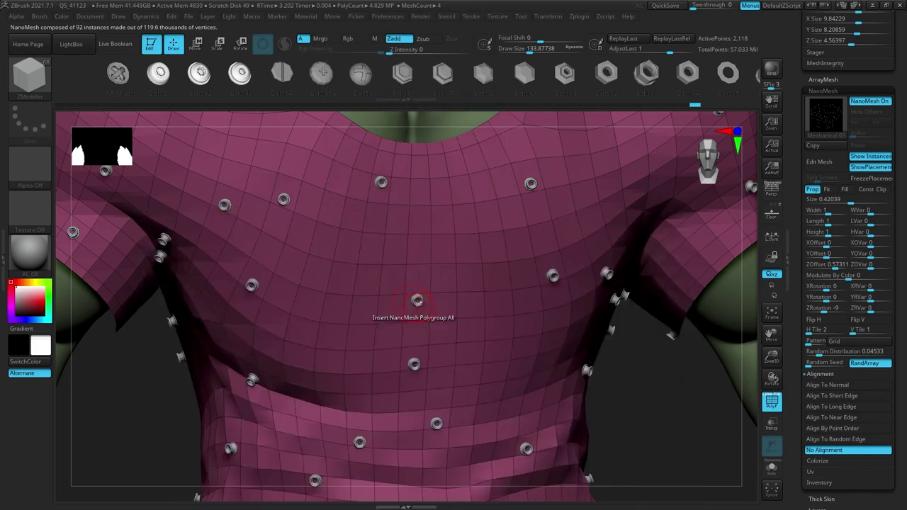
pyautogui.moveTo(530, 300)
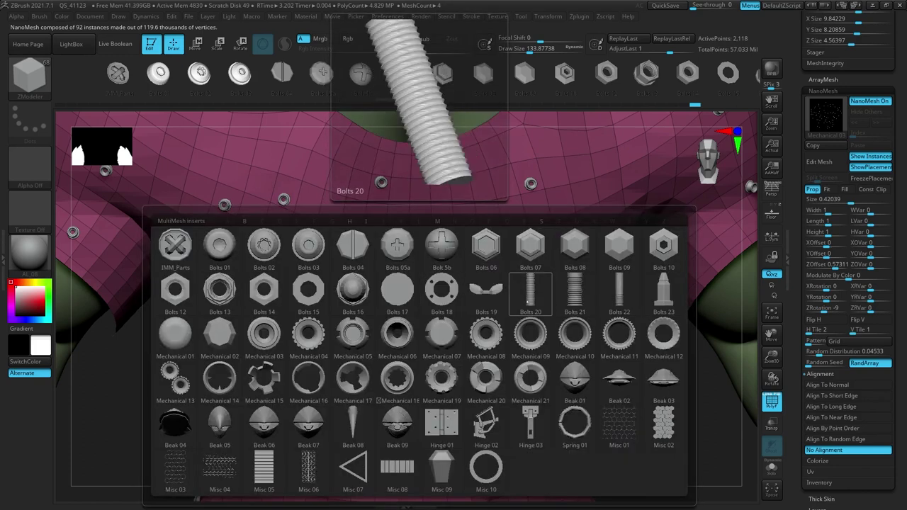
pyautogui.moveTo(277, 436)
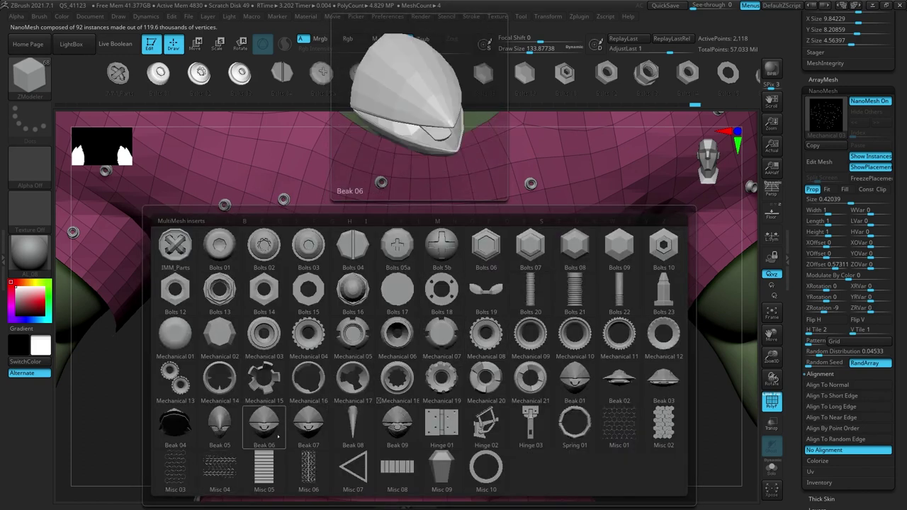
pyautogui.click(353, 425)
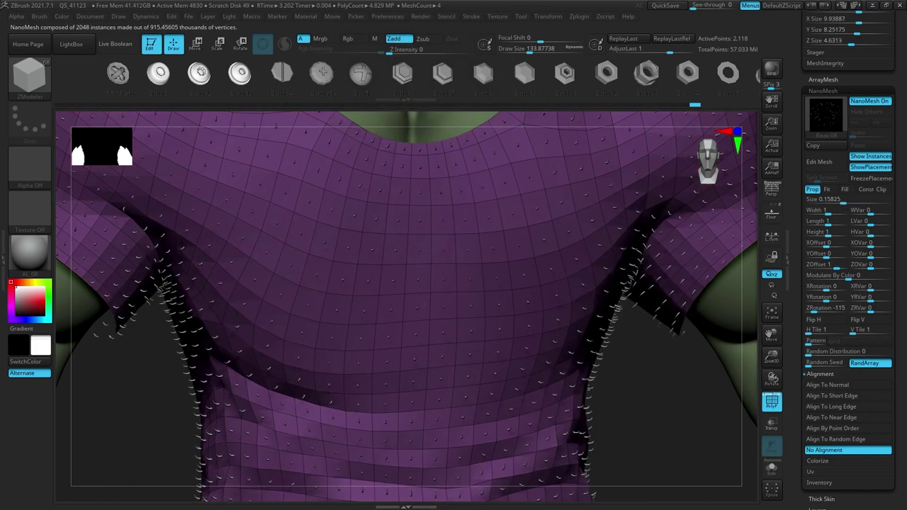
pyautogui.moveTo(423, 306)
pyautogui.mouseDown()
pyautogui.moveTo(438, 316)
pyautogui.moveTo(422, 306)
pyautogui.mouseUp()
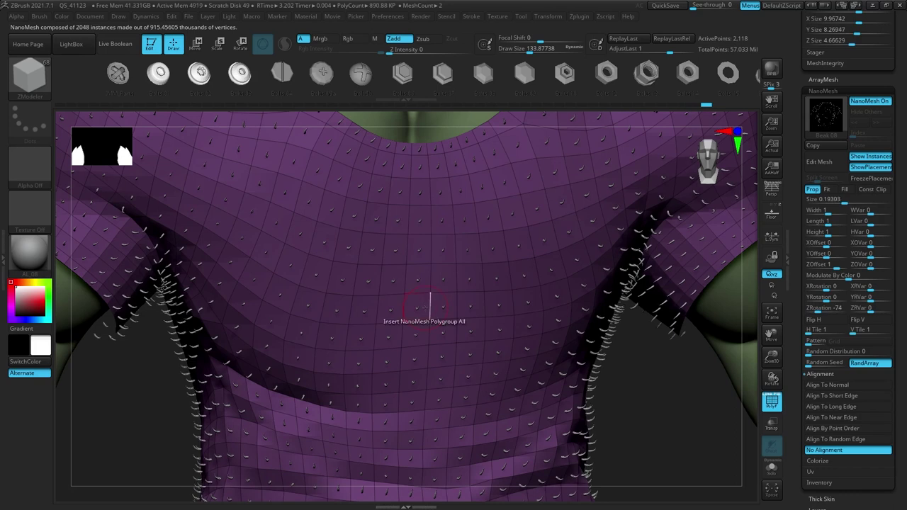
# Set the Beak 08 NanoMesh's Random Distribution to about 0.816 and its size to about 0.146.
pyautogui.moveTo(650, 375); pyautogui.dragTo(663, 386)
pyautogui.moveTo(808, 352); pyautogui.dragTo(827, 361)
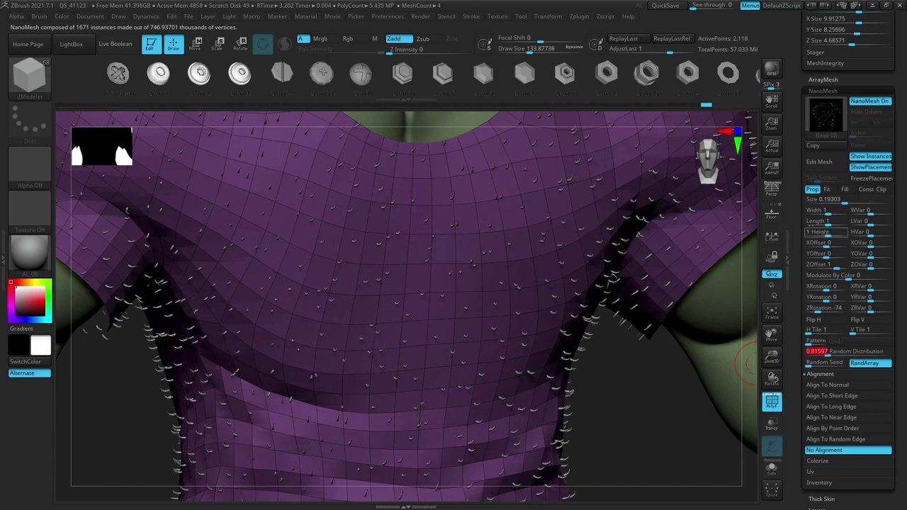
pyautogui.moveTo(841, 199); pyautogui.dragTo(830, 202)
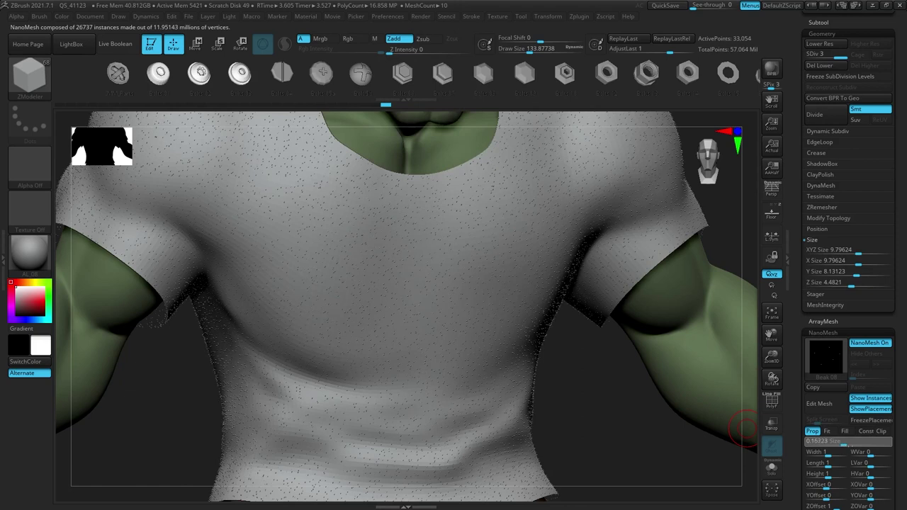
pyautogui.moveTo(848, 444)
pyautogui.mouseDown()
pyautogui.moveTo(856, 445)
pyautogui.moveTo(844, 444)
pyautogui.mouseUp()
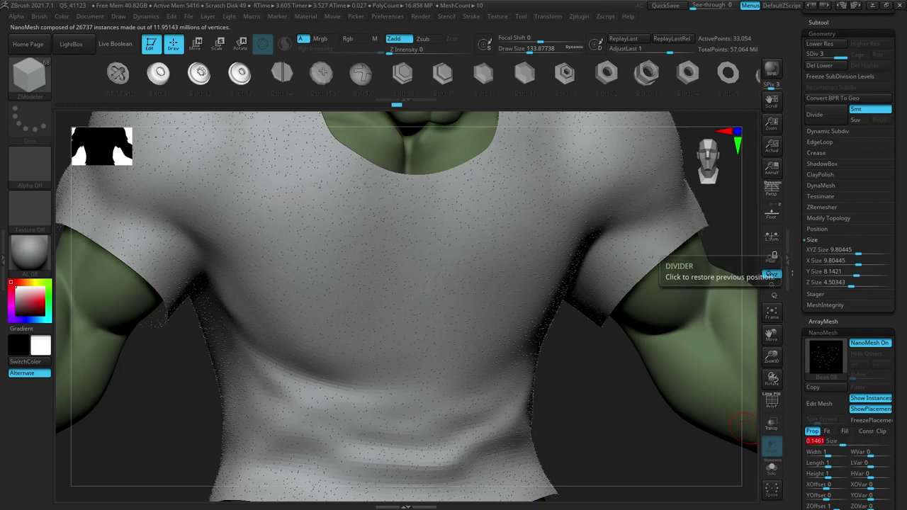
pyautogui.scroll(5, 812, 388)
pyautogui.click(819, 212)
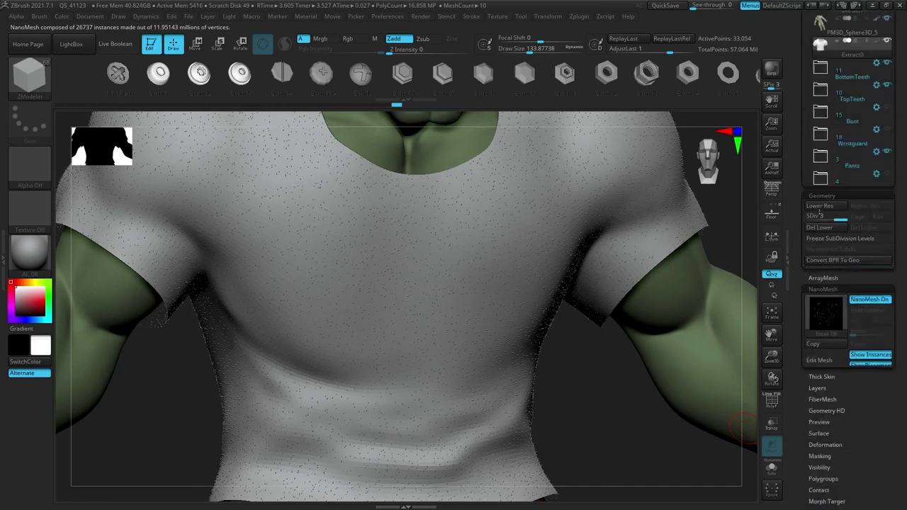
pyautogui.moveTo(798, 143); pyautogui.dragTo(799, 340)
pyautogui.click(820, 211)
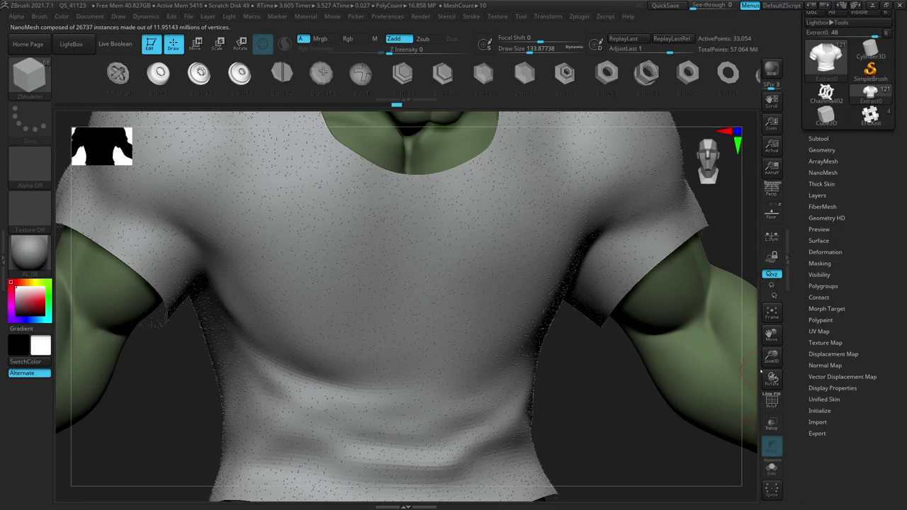
pyautogui.moveTo(768, 358); pyautogui.dragTo(769, 373)
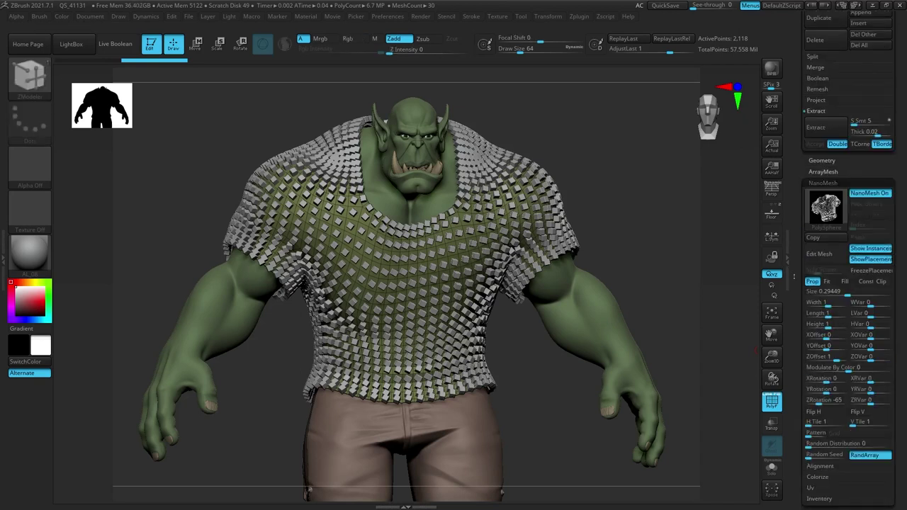
# Set the PolySphere NanoMesh's size to about 0.416 and convert it to real geometry with Convert BPR To Geo.
pyautogui.moveTo(847, 292); pyautogui.dragTo(850, 291)
pyautogui.moveTo(801, 259); pyautogui.dragTo(801, 299)
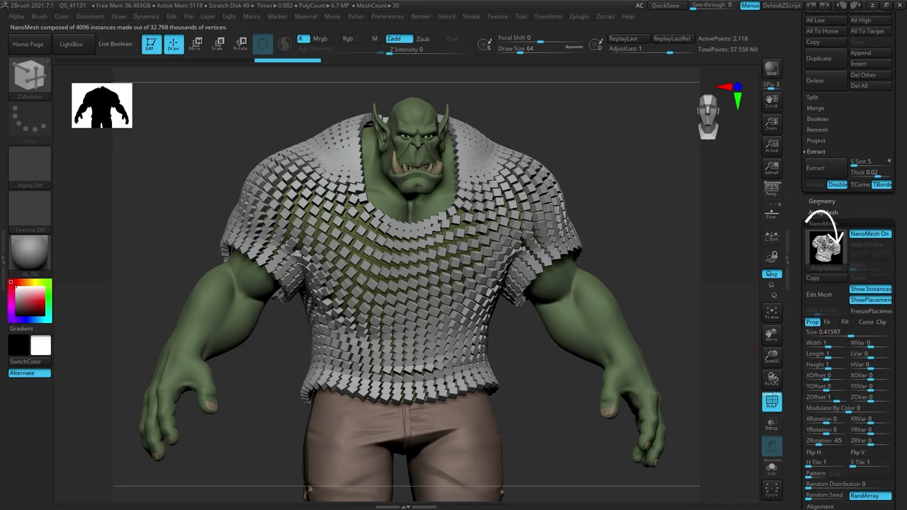
pyautogui.click(819, 201)
pyautogui.moveTo(802, 199); pyautogui.dragTo(802, 270)
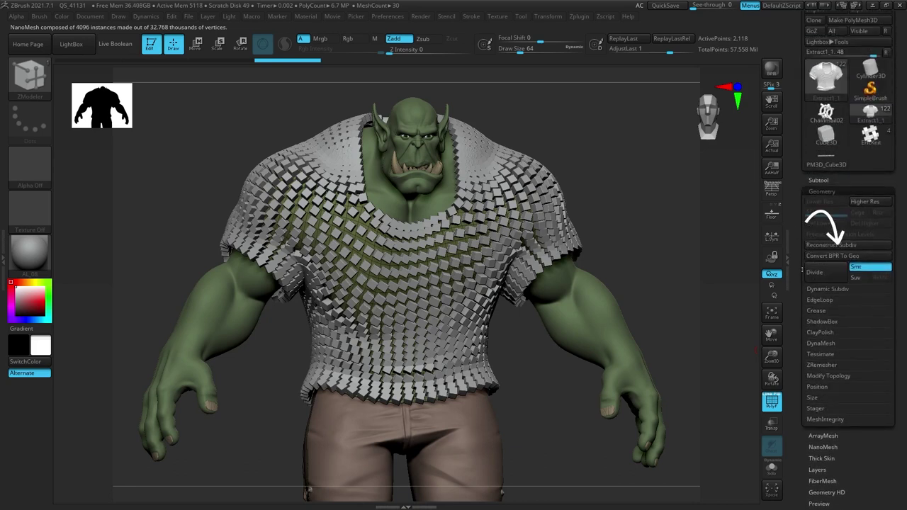
pyautogui.click(822, 256)
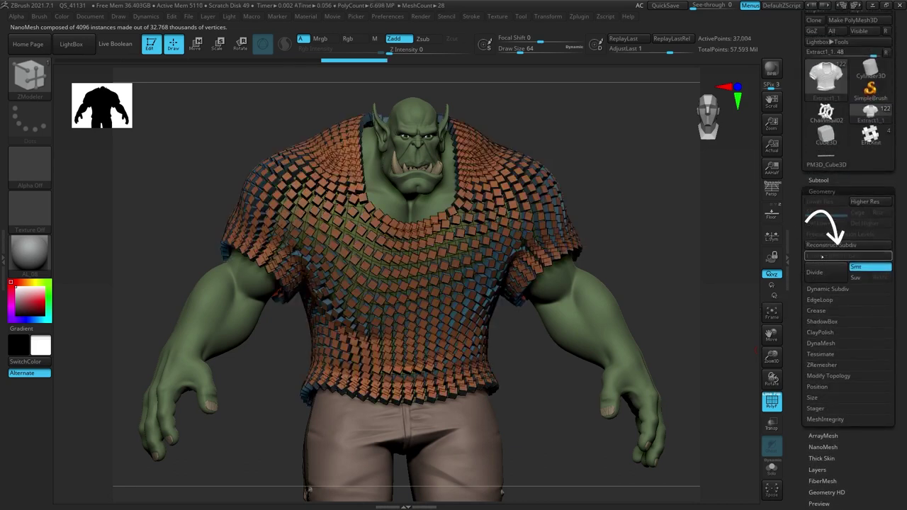
pyautogui.click(819, 180)
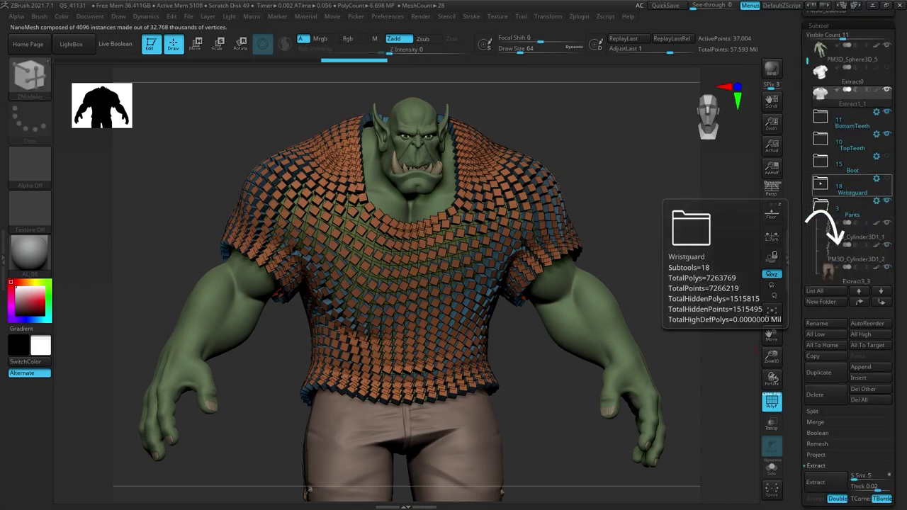
pyautogui.moveTo(803, 117); pyautogui.dragTo(802, 160)
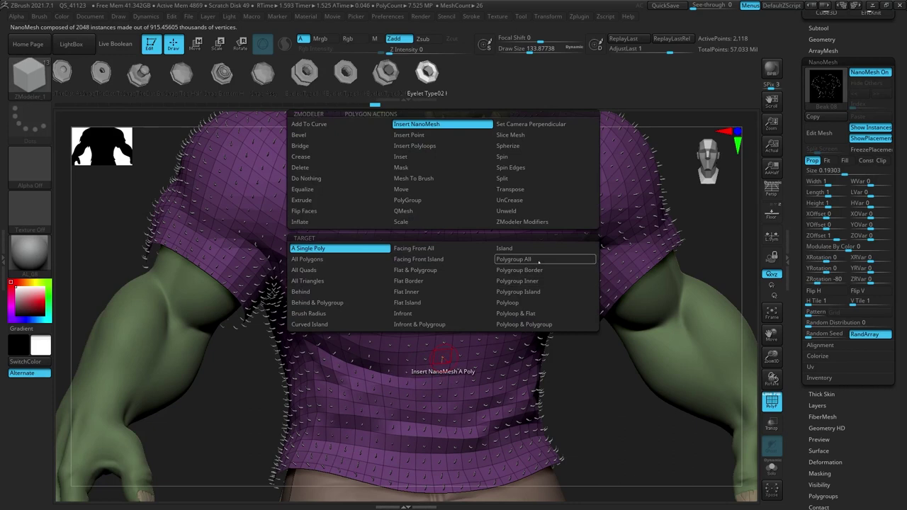
# Set the Insert NanoMesh target to Polygroup All and add Eyelet Type02 across the shirt at a size of about 0.416.
pyautogui.click(538, 261)
pyautogui.click(533, 317)
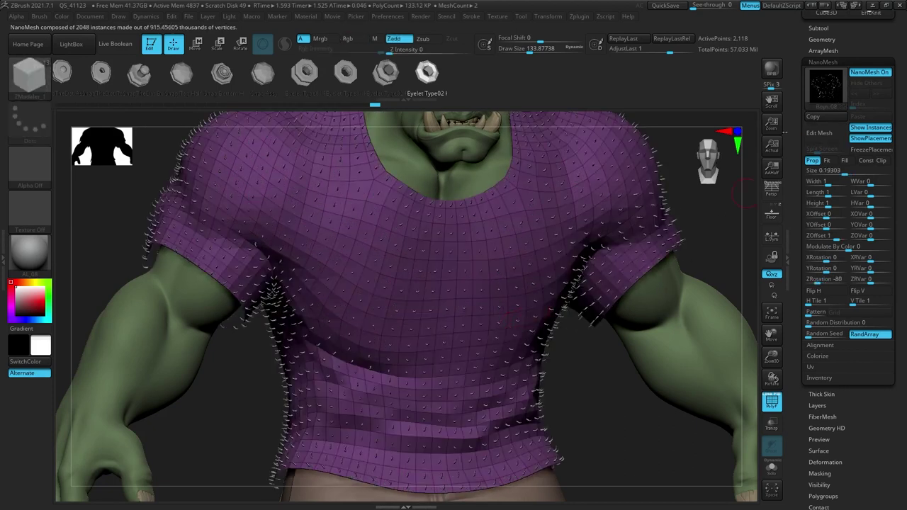
pyautogui.moveTo(797, 134); pyautogui.dragTo(797, 170)
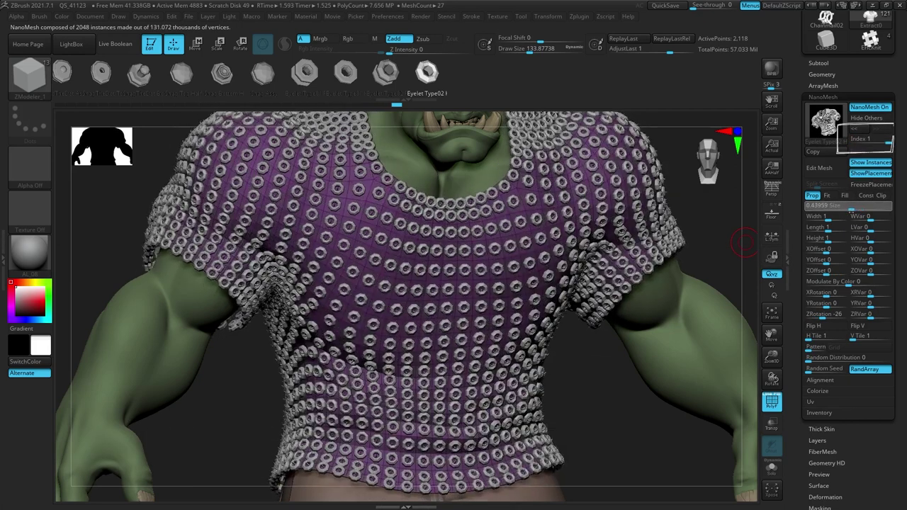
pyautogui.moveTo(850, 211)
pyautogui.mouseDown()
pyautogui.moveTo(839, 213)
pyautogui.moveTo(850, 216)
pyautogui.mouseUp()
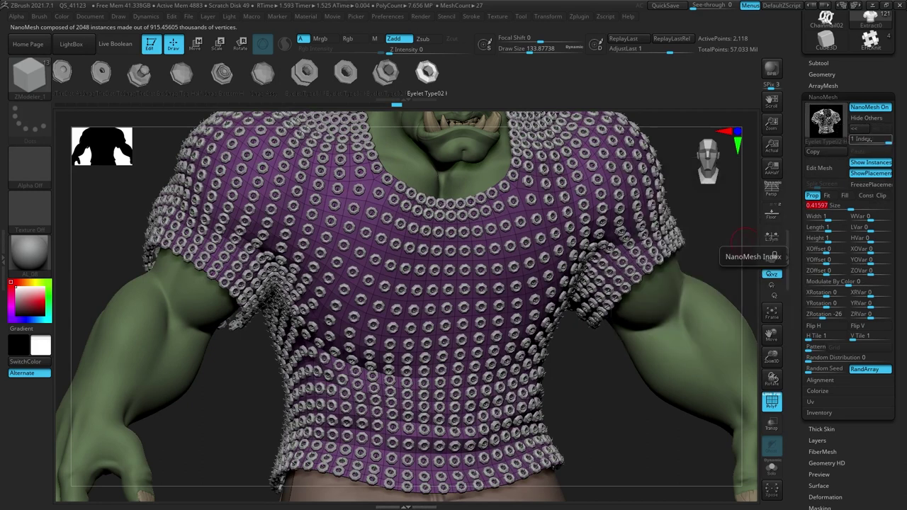
# Enlarge the Beak 08 spikes at NanoMesh index 0 and adjust the size of the eyelets at index 1.
pyautogui.moveTo(873, 143); pyautogui.dragTo(864, 148)
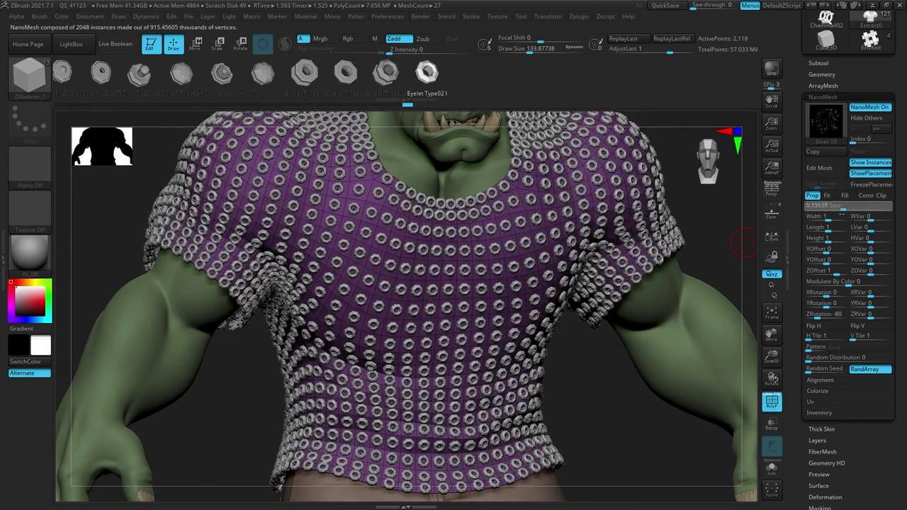
pyautogui.moveTo(849, 216); pyautogui.dragTo(855, 216)
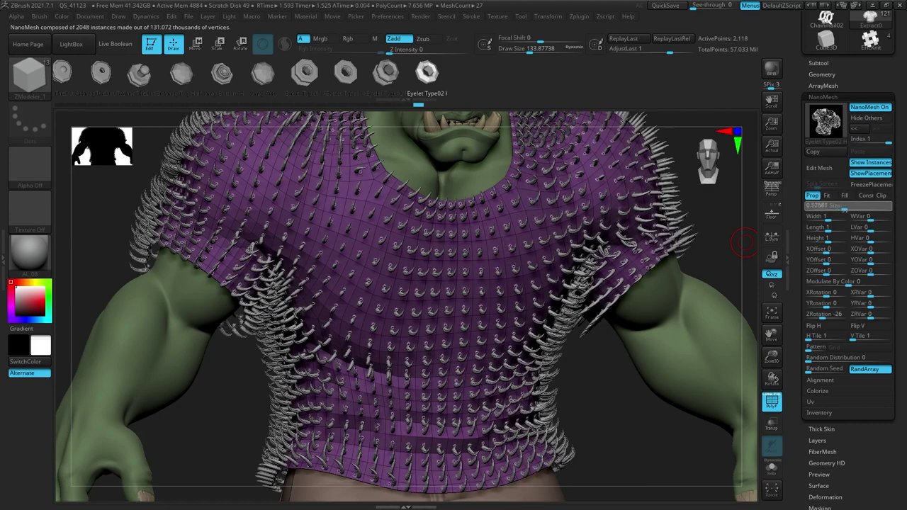
pyautogui.moveTo(849, 209); pyautogui.dragTo(852, 210)
pyautogui.keyDown('alt'); pyautogui.moveTo(738, 191); pyautogui.dragTo(724, 284); pyautogui.keyUp('alt')
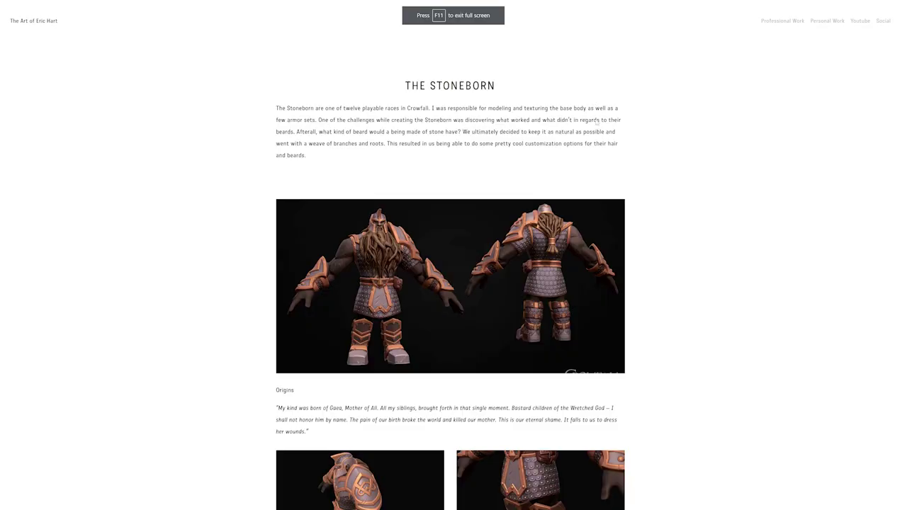
# Examine the scale armour on the Stoneborn character renders, viewing the front and back image at full size.
pyautogui.scroll(-1, 597, 122)
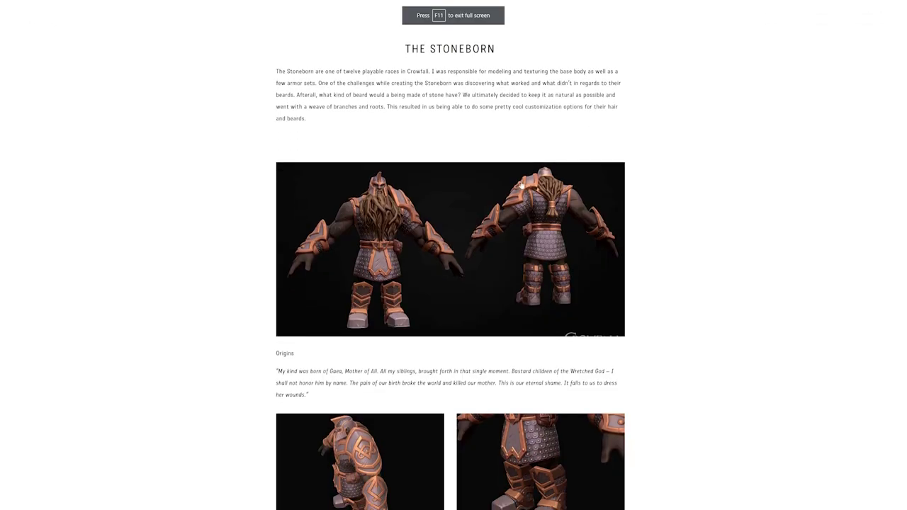
pyautogui.click(485, 210)
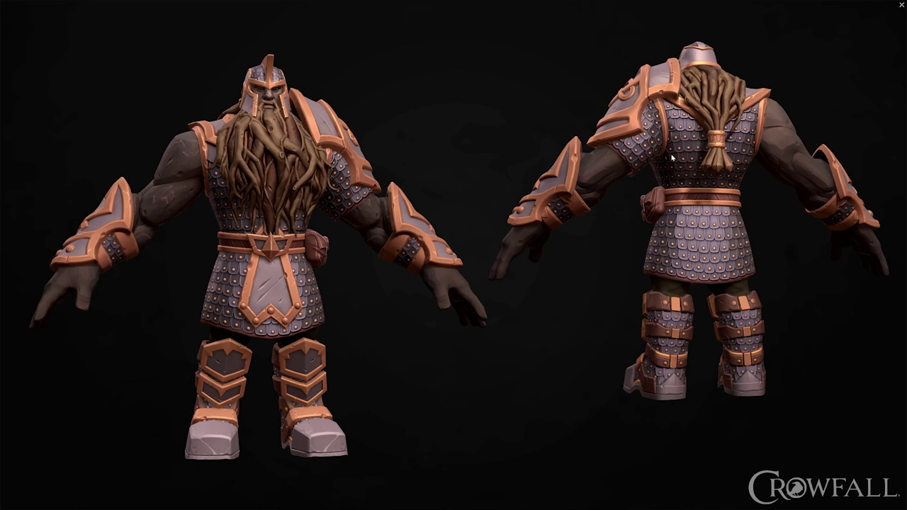
pyautogui.click(901, 5)
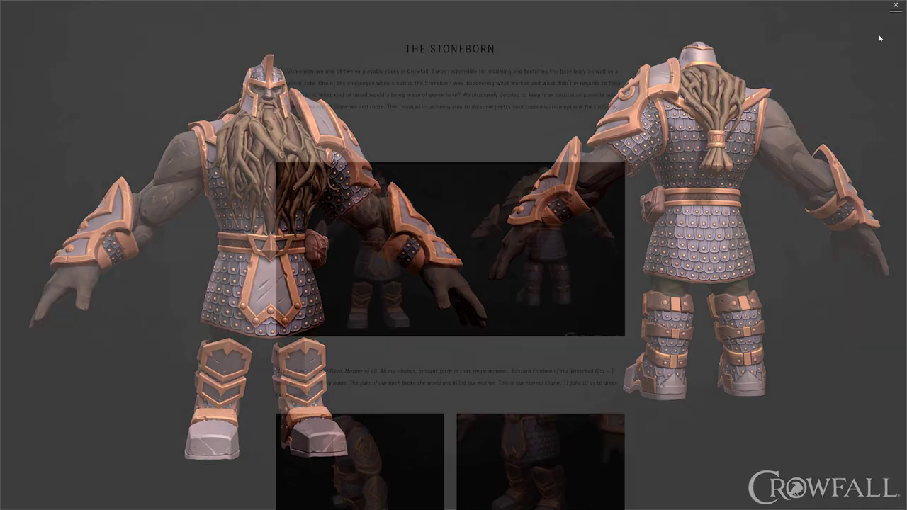
pyautogui.scroll(-2, 575, 301)
pyautogui.click(500, 333)
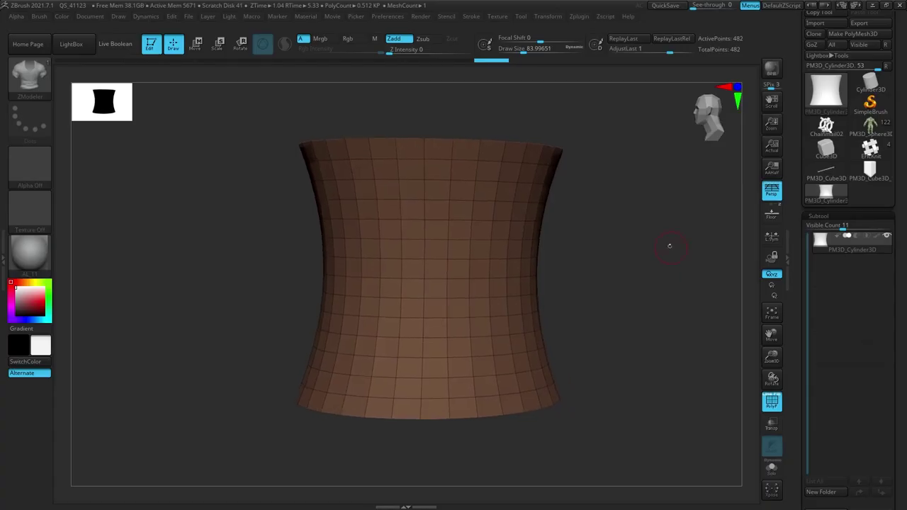
# Switch to the shield-shaped plate mesh and create an InsertMesh brush from it for use with ZModeler.
pyautogui.moveTo(643, 218); pyautogui.dragTo(717, 214)
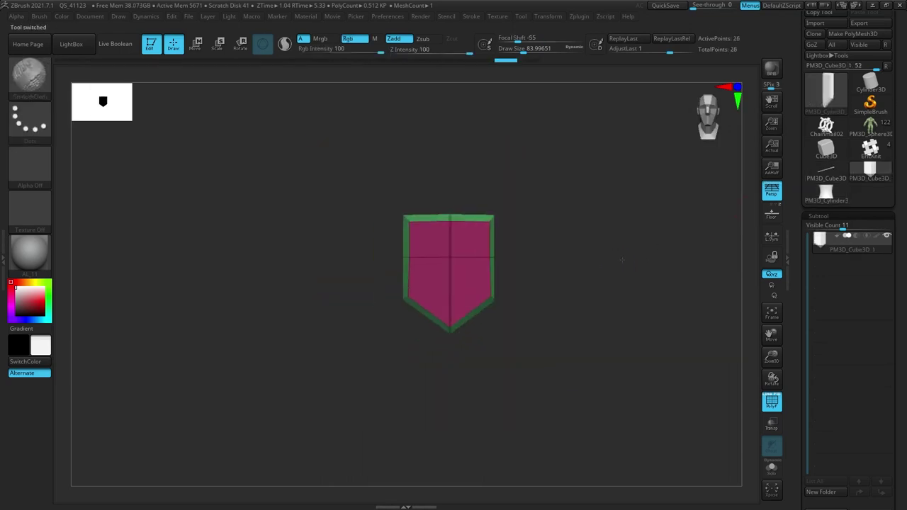
pyautogui.click(50, 83)
pyautogui.click(224, 488)
pyautogui.click(402, 174)
pyautogui.click(40, 16)
pyautogui.moveTo(49, 496); pyautogui.dragTo(49, 139)
pyautogui.click(63, 177)
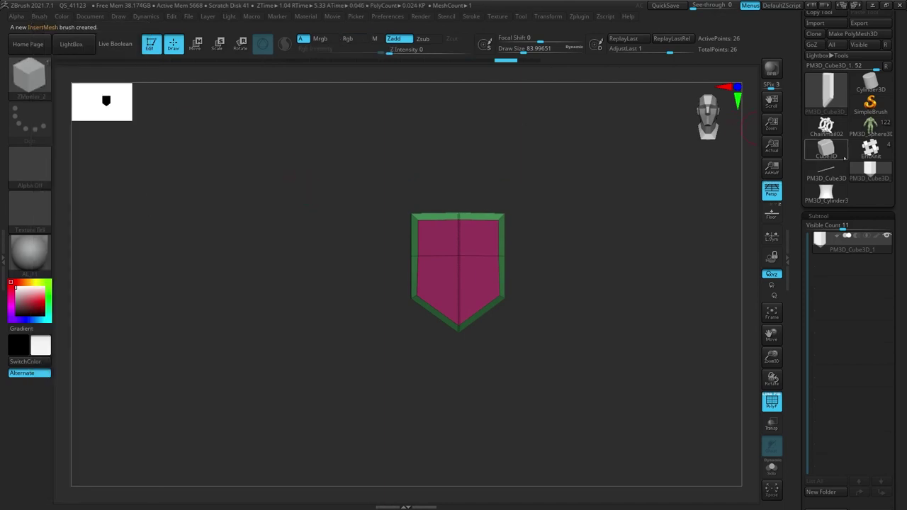
# Switch to the flared cylinder and polygroup every other horizontal polyloop so that the rings alternate.
pyautogui.click(826, 192)
pyautogui.click(473, 260)
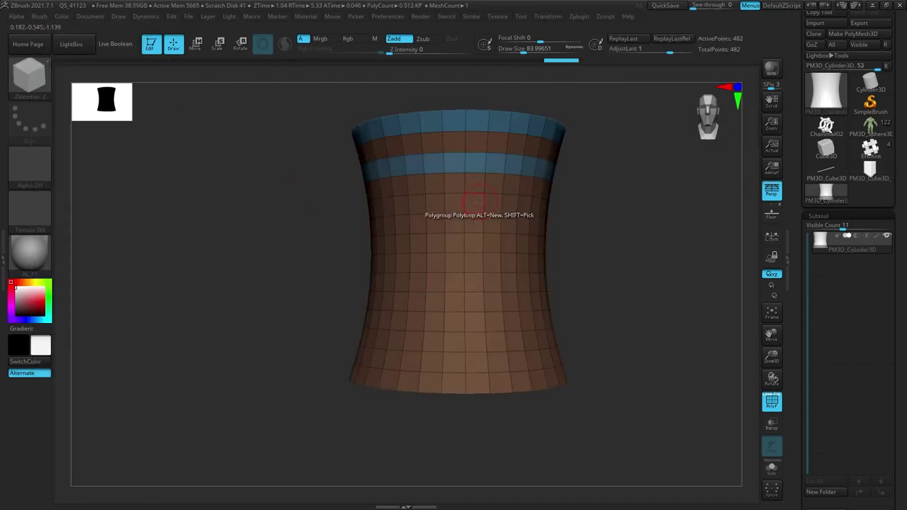
pyautogui.click(478, 203)
pyautogui.click(477, 242)
pyautogui.click(423, 283)
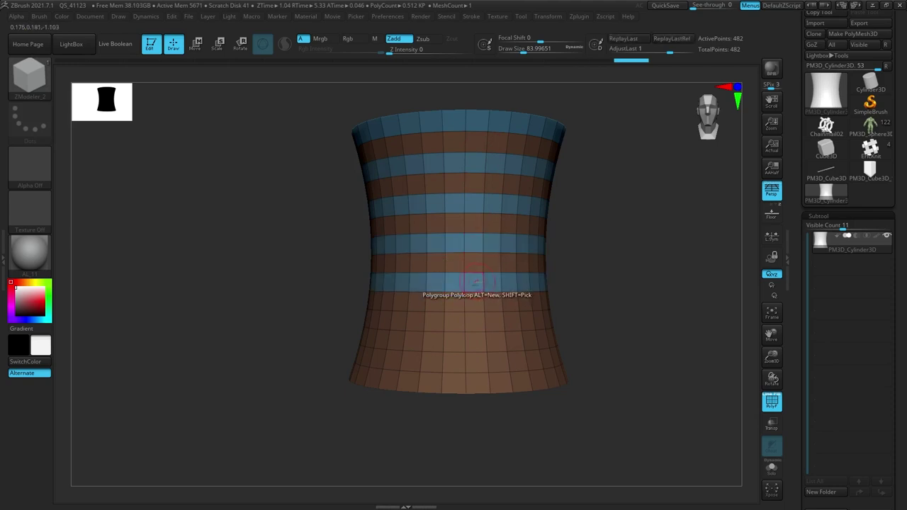
pyautogui.click(425, 324)
pyautogui.click(425, 361)
# Set ZModeler's polygon action to Insert NanoMesh for the striped cylinder.
pyautogui.moveTo(602, 282); pyautogui.dragTo(609, 300)
pyautogui.press('b')
pyautogui.press('Escape')
pyautogui.click(490, 167)
pyautogui.hotkey('ctrl', 'z')
pyautogui.press('space')
pyautogui.click(476, 122)
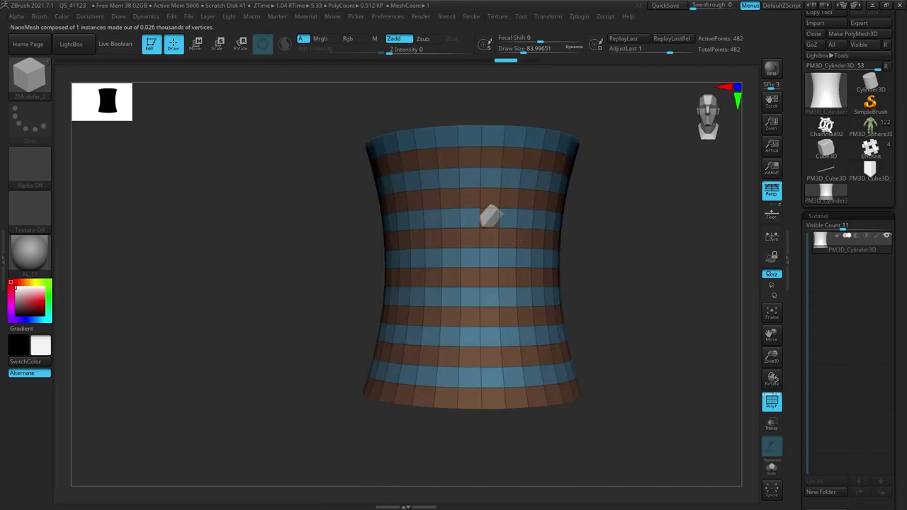
# Set the Insert NanoMesh target to Polygroup All and insert the shield plates on both sets of alternating rings.
pyautogui.press('space')
pyautogui.click(563, 270)
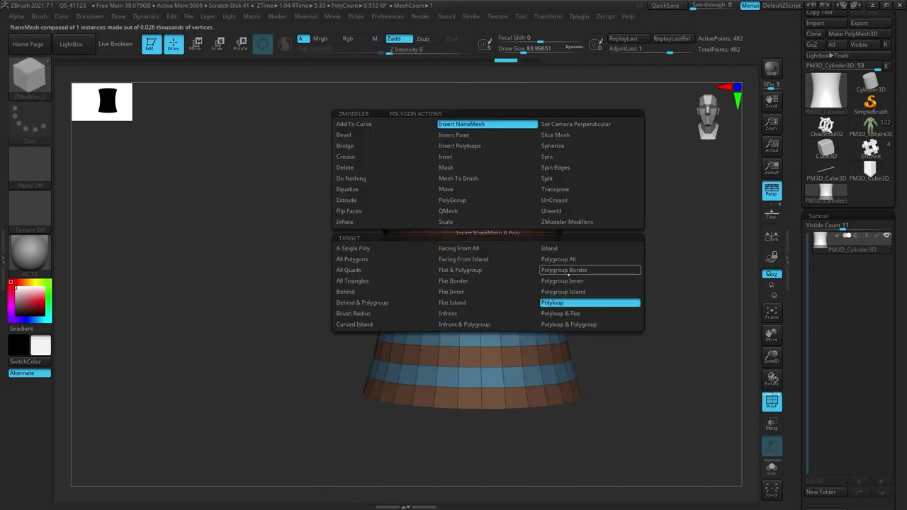
pyautogui.press('space')
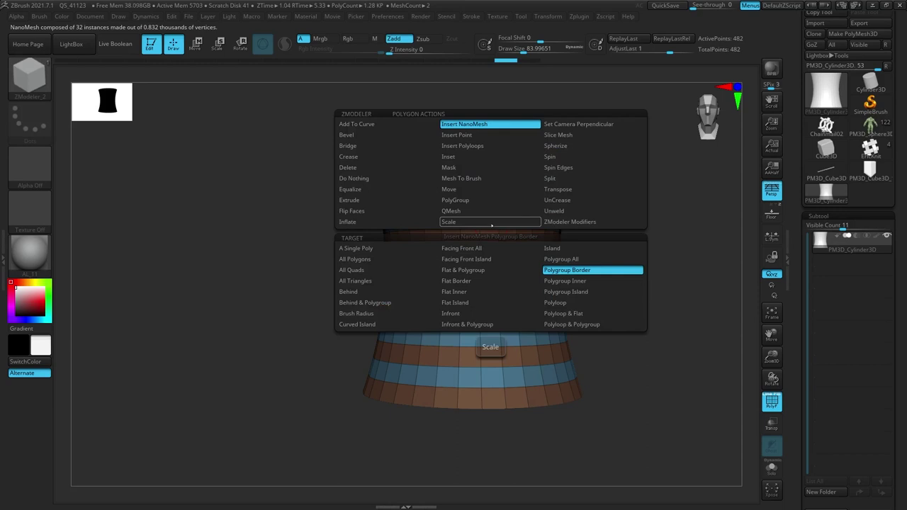
pyautogui.click(564, 260)
pyautogui.moveTo(502, 250); pyautogui.dragTo(489, 216)
pyautogui.hotkey('ctrl', 'z')
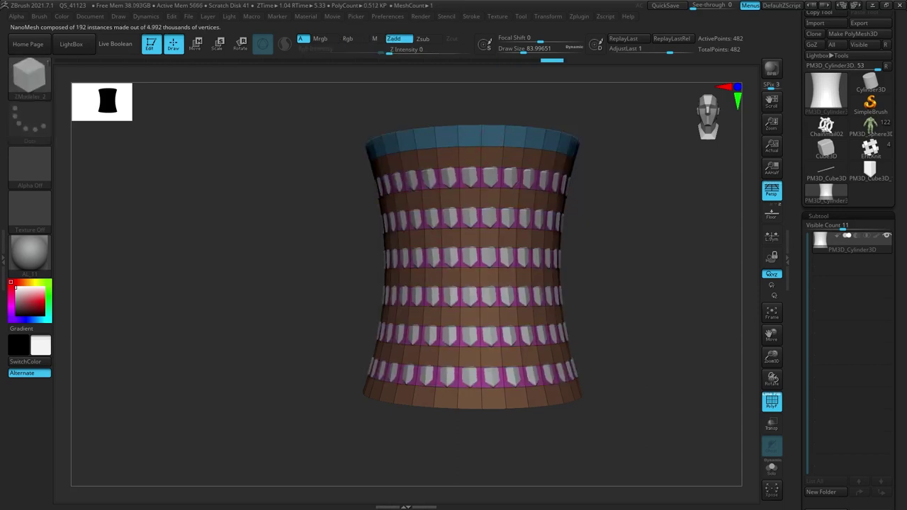
pyautogui.click(521, 189)
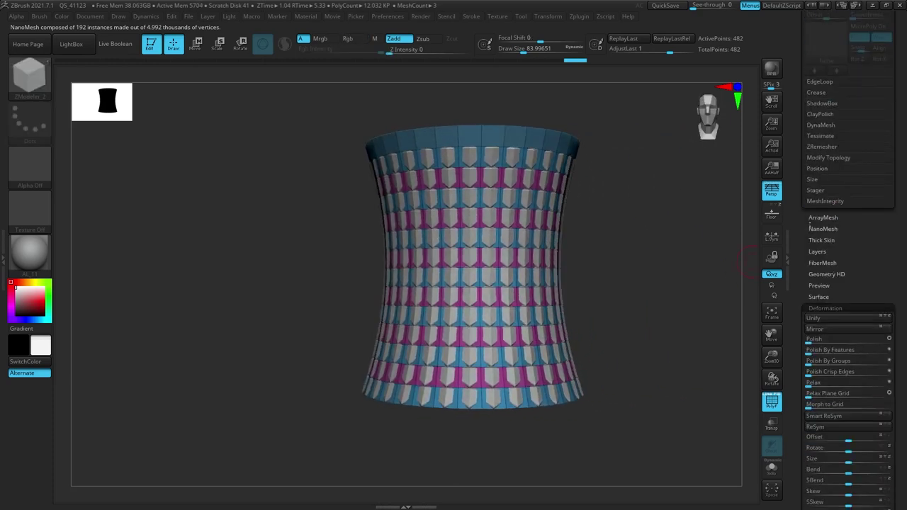
# Enlarge the plates at NanoMesh index 0 to a size of about 0.704, keeping the Prop fitting mode.
pyautogui.click(823, 228)
pyautogui.click(855, 227)
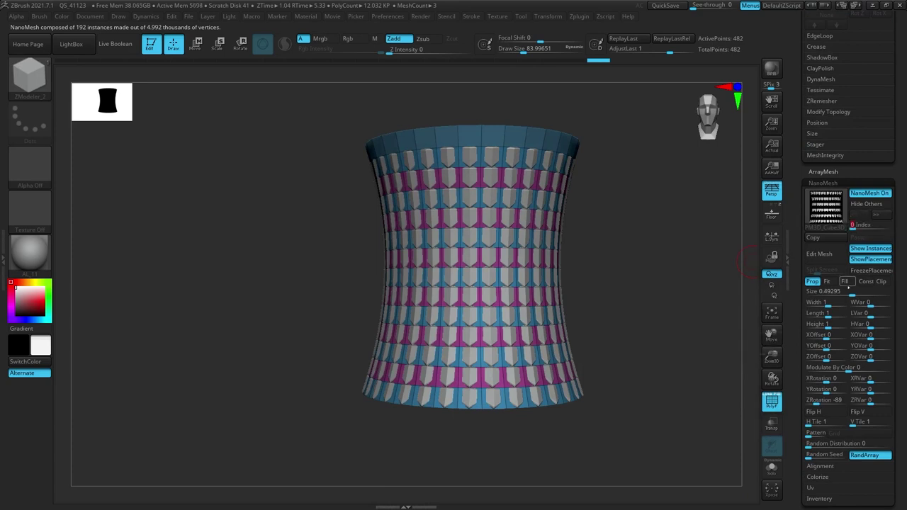
pyautogui.moveTo(848, 287); pyautogui.dragTo(854, 291)
pyautogui.click(827, 281)
pyautogui.click(844, 281)
pyautogui.click(812, 282)
pyautogui.moveTo(855, 291); pyautogui.dragTo(852, 291)
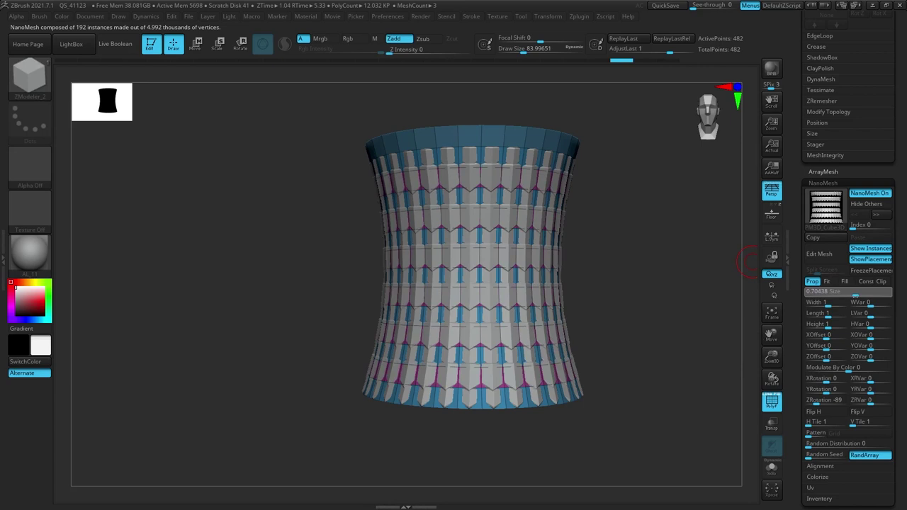
# Enlarge the plates at NanoMesh index 1 to a size of about 0.704 and tilt them with an XRotation of 8.
pyautogui.moveTo(865, 228); pyautogui.dragTo(888, 228)
pyautogui.moveTo(852, 291); pyautogui.dragTo(854, 291)
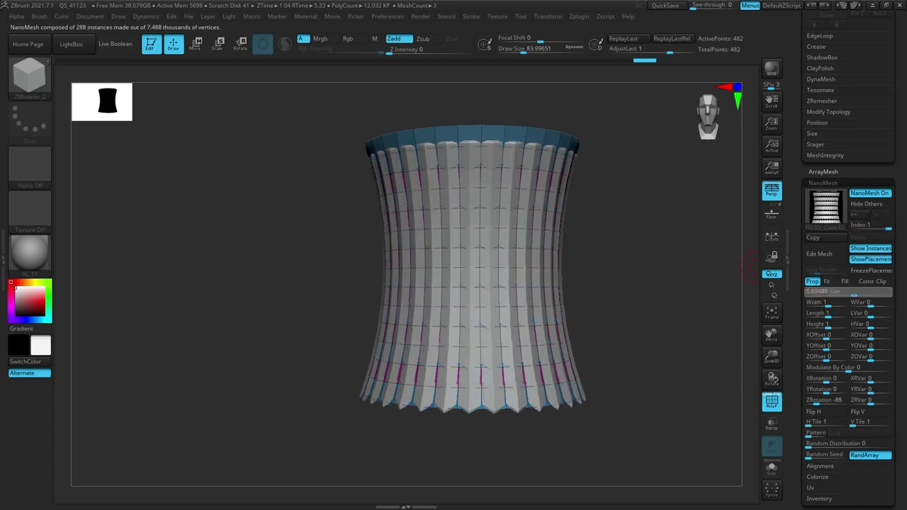
pyautogui.moveTo(822, 378); pyautogui.dragTo(822, 378)
pyautogui.moveTo(637, 267); pyautogui.dragTo(701, 267)
pyautogui.moveTo(889, 229); pyautogui.dragTo(852, 228)
pyautogui.moveTo(701, 305); pyautogui.dragTo(737, 310)
pyautogui.moveTo(852, 291); pyautogui.dragTo(856, 291)
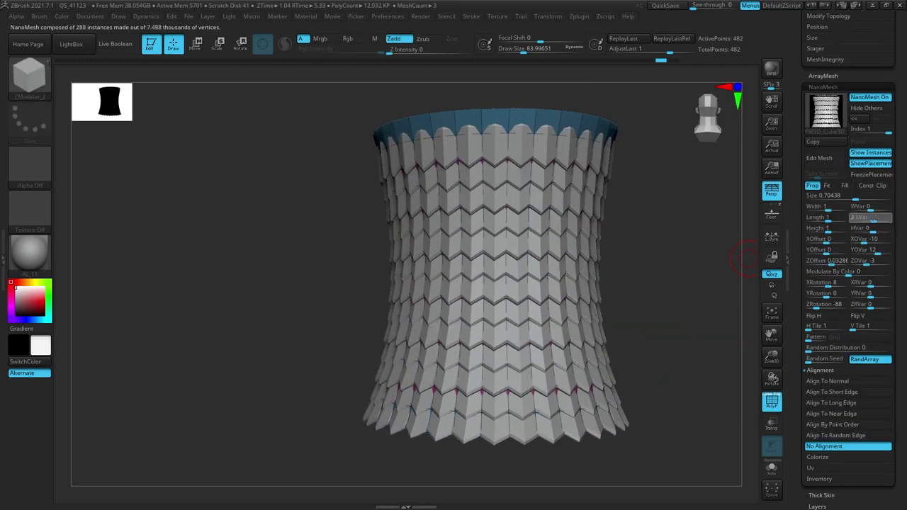
# Set the index 1 plates' length variation to -7 and their XOffset to about 0.591.
pyautogui.moveTo(873, 219); pyautogui.dragTo(870, 218)
pyautogui.moveTo(822, 250); pyautogui.dragTo(841, 239)
pyautogui.hotkey('ctrl', 'z')
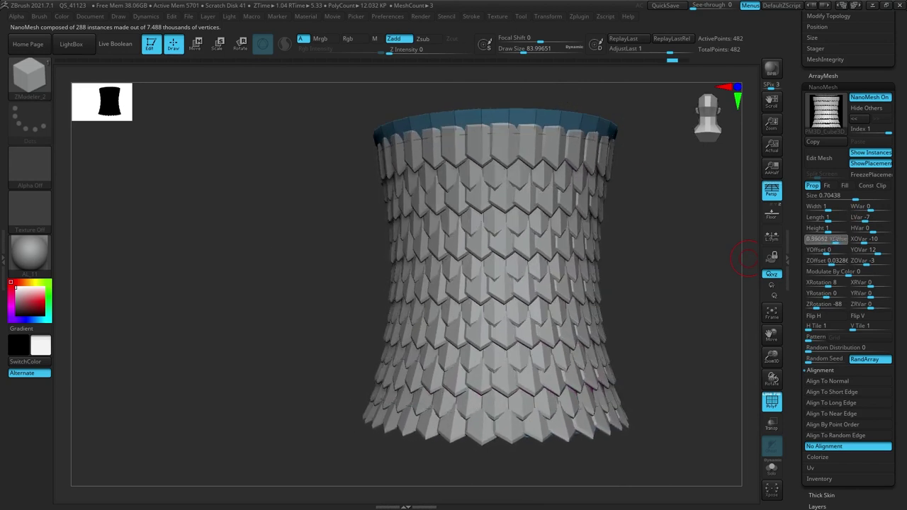
# Adjust the index 1 plates to a size of about 0.574, a Length of about 1.132 and a YRotation of -4.
pyautogui.moveTo(730, 257); pyautogui.dragTo(690, 257)
pyautogui.hotkey('shift', 'f')
pyautogui.keyDown('alt'); pyautogui.moveTo(747, 286); pyautogui.dragTo(753, 347); pyautogui.keyUp('alt')
pyautogui.moveTo(827, 218); pyautogui.dragTo(828, 219)
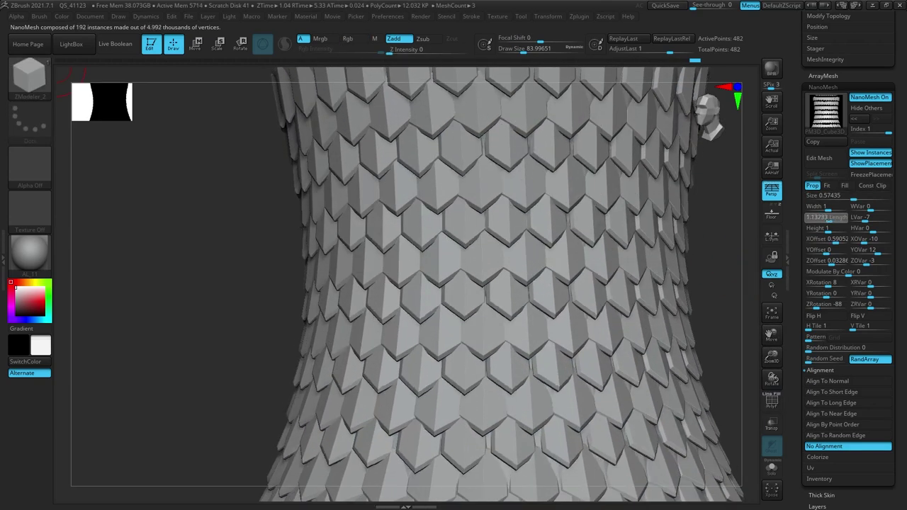
pyautogui.moveTo(826, 295); pyautogui.dragTo(823, 292)
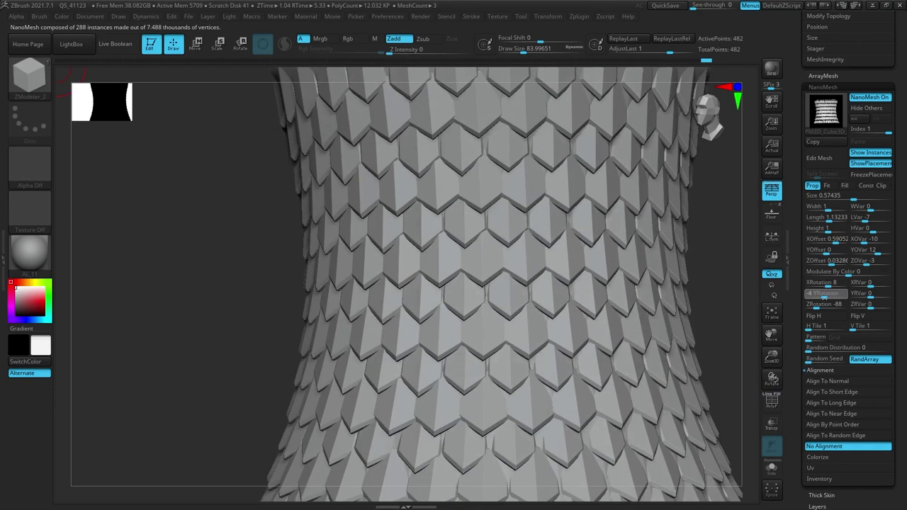
# Set the index 1 plates' Width to about 1.132 and Height to about 0.856, and review the whole scale-covered cylinder.
pyautogui.moveTo(826, 207); pyautogui.dragTo(827, 231)
pyautogui.hotkey('shift', 'f')
pyautogui.hotkey('shift', 'f')
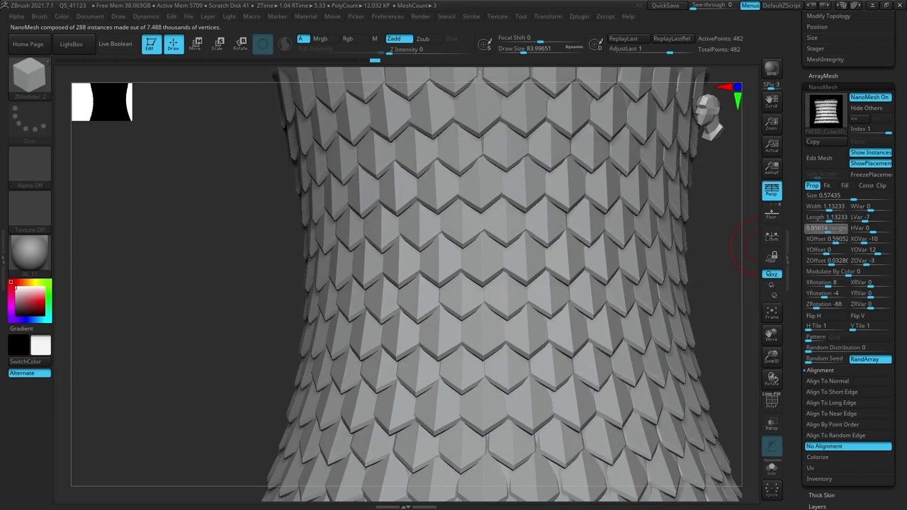
pyautogui.keyDown('ctrl'); pyautogui.moveTo(716, 311); pyautogui.dragTo(745, 65, button='right'); pyautogui.keyUp('ctrl')
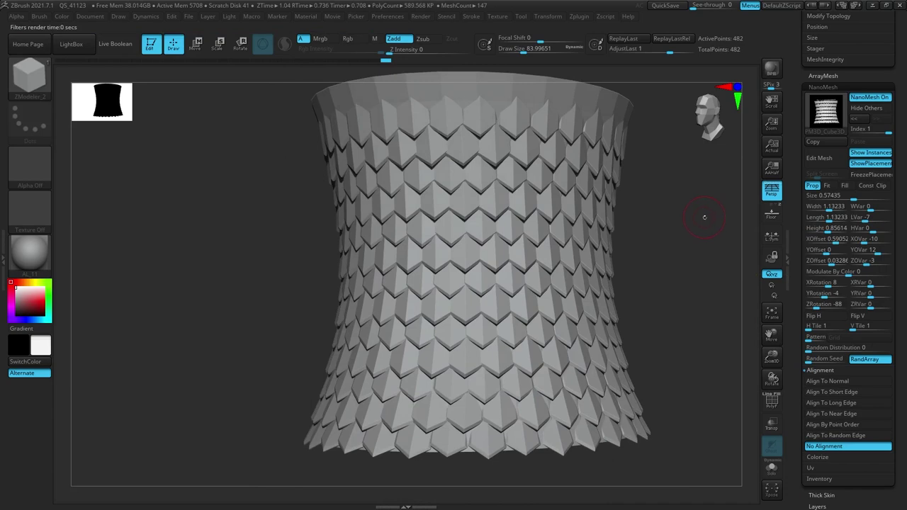
pyautogui.moveTo(718, 225); pyautogui.dragTo(744, 225, button='right')
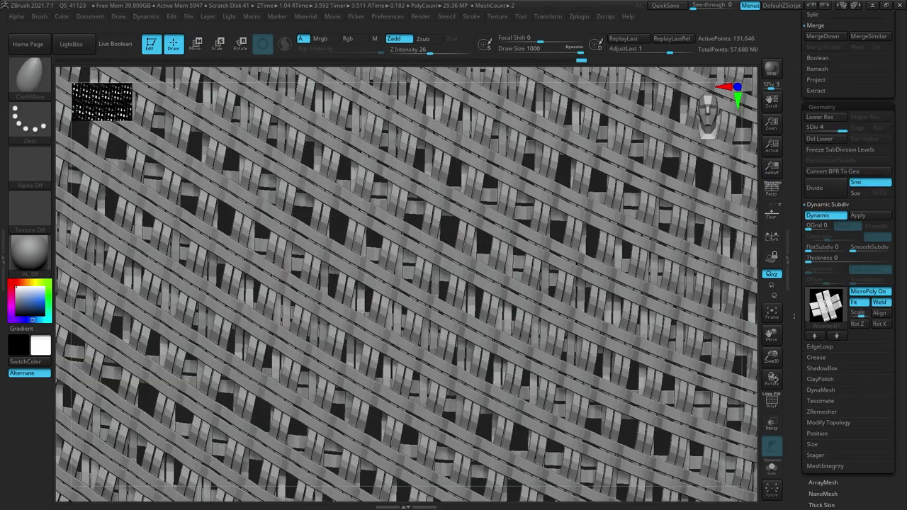
# Open the woven surface's MicroPoly mesh choices and set the Beak 07 NanoMesh's size on the orc's shirt to about 0.464.
pyautogui.click(826, 304)
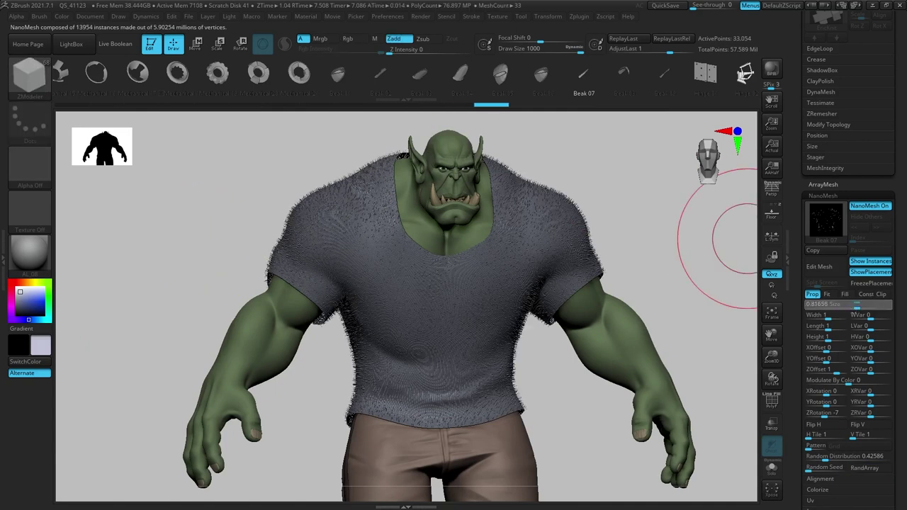
pyautogui.click(851, 307)
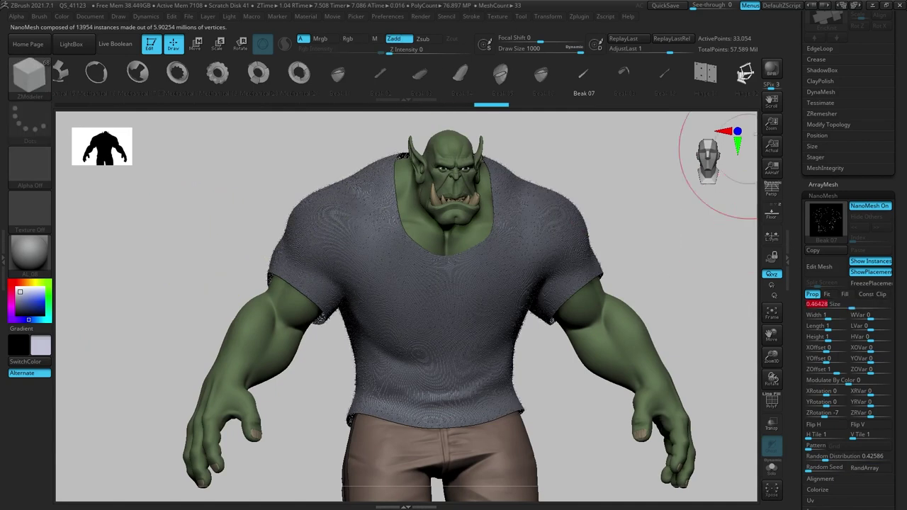